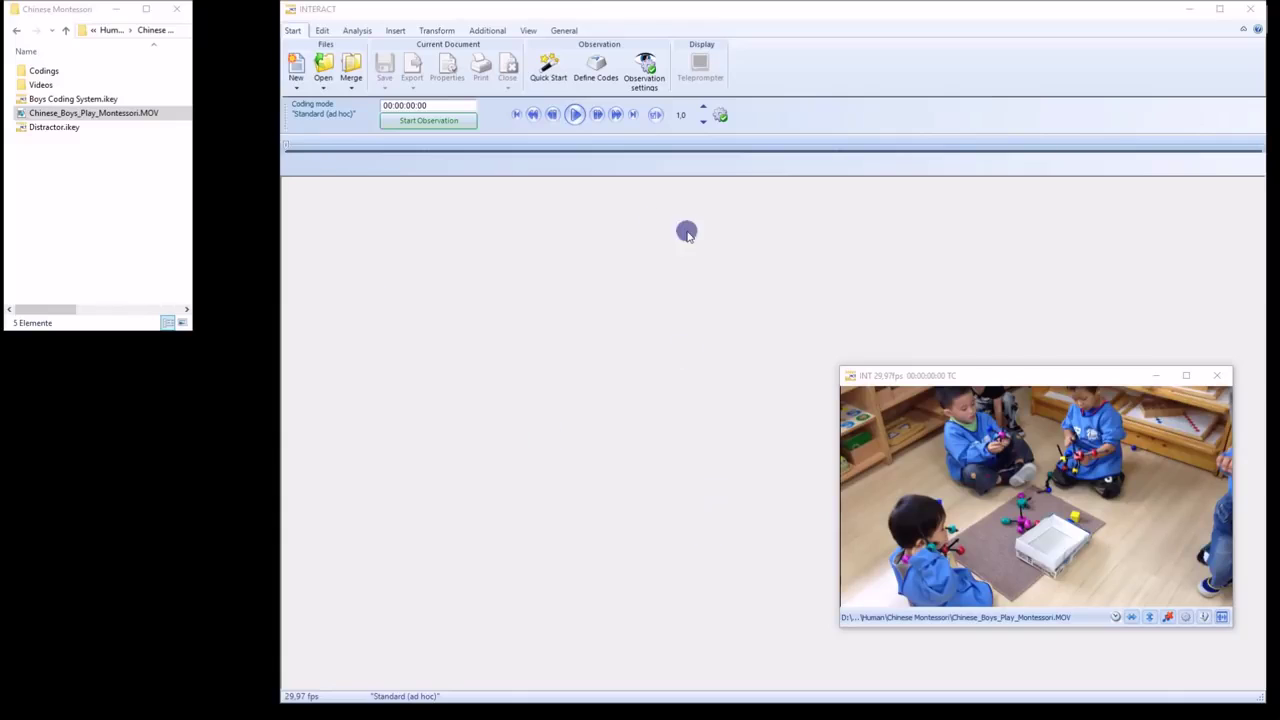
Open additional copies of Chinese_Boys_Play_Montessori.MOV and play them in sync, from the start and from about 00:02:30
{"action": "left_click_drag", "start_coordinate": [143, 112], "coordinate": [448, 305]}
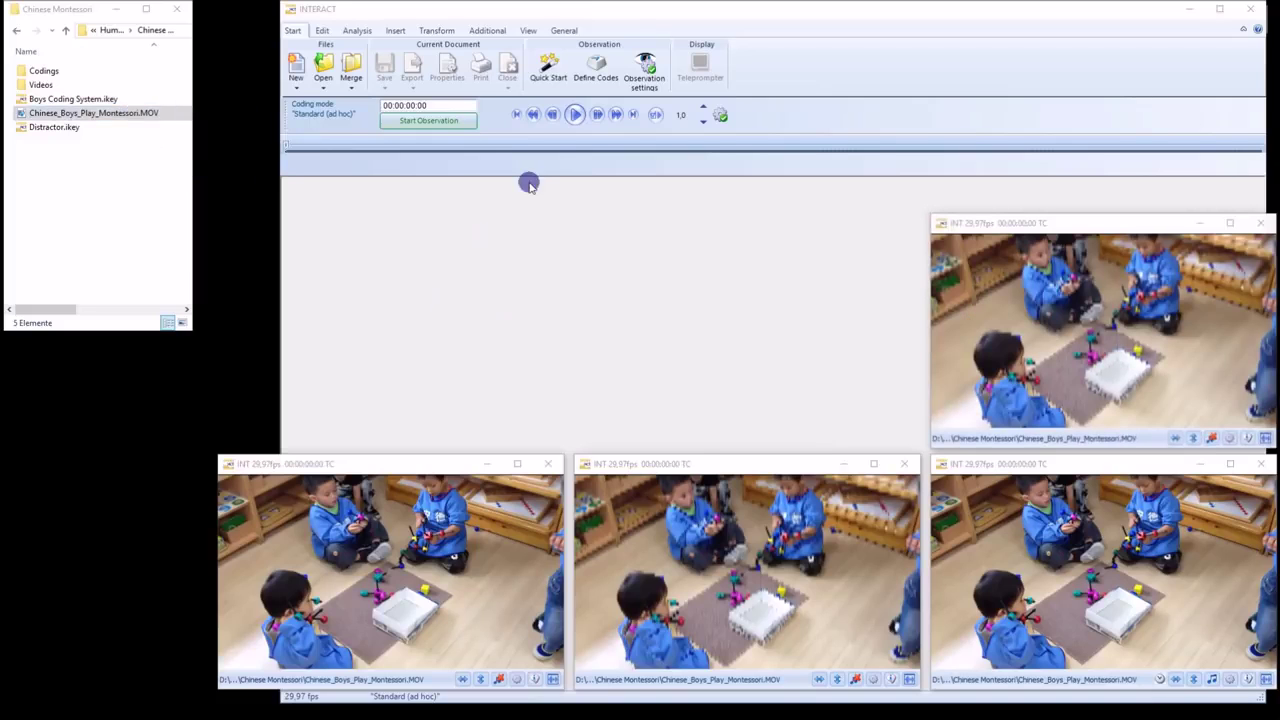
{"action": "left_click", "coordinate": [576, 115]}
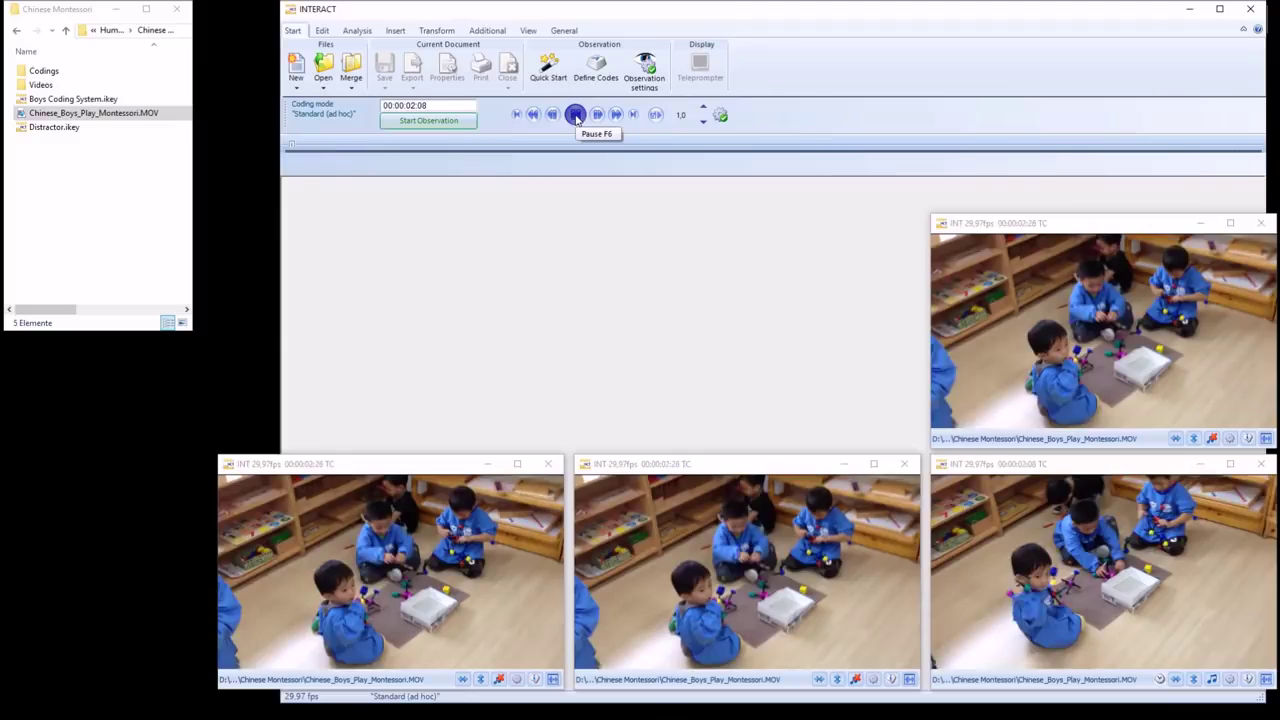
{"action": "left_click_drag", "start_coordinate": [373, 153], "coordinate": [668, 167]}
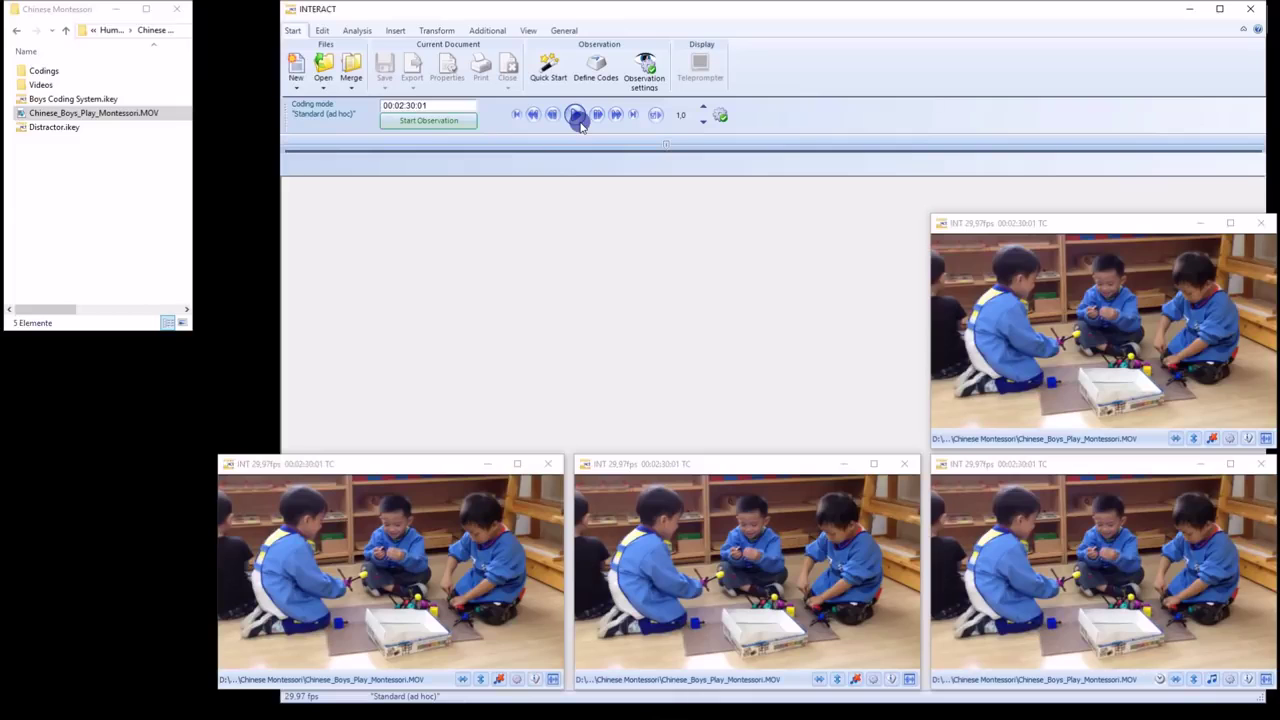
{"action": "left_click", "coordinate": [577, 115]}
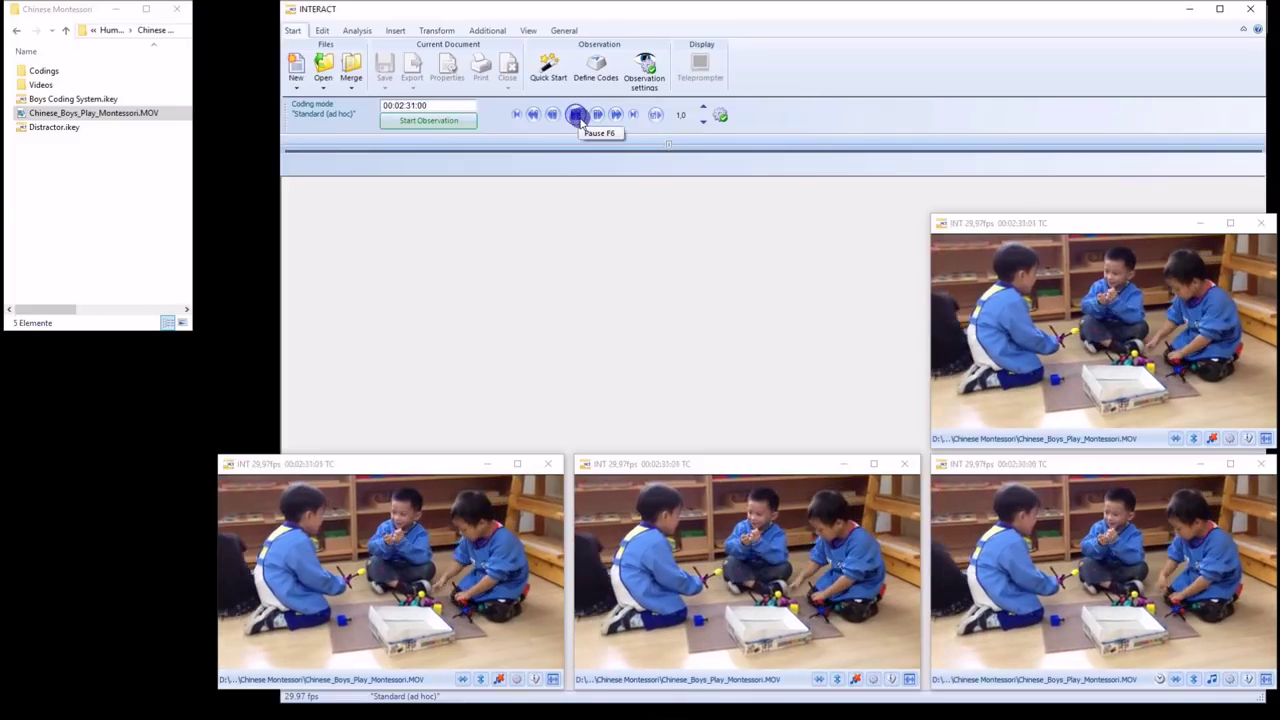
Pause the synchronized videos and move them forward one frame at a time, five times
{"action": "left_click", "coordinate": [576, 116]}
{"action": "left_click", "coordinate": [597, 115]}
{"action": "left_click", "coordinate": [597, 115]}
{"action": "left_click", "coordinate": [597, 115]}
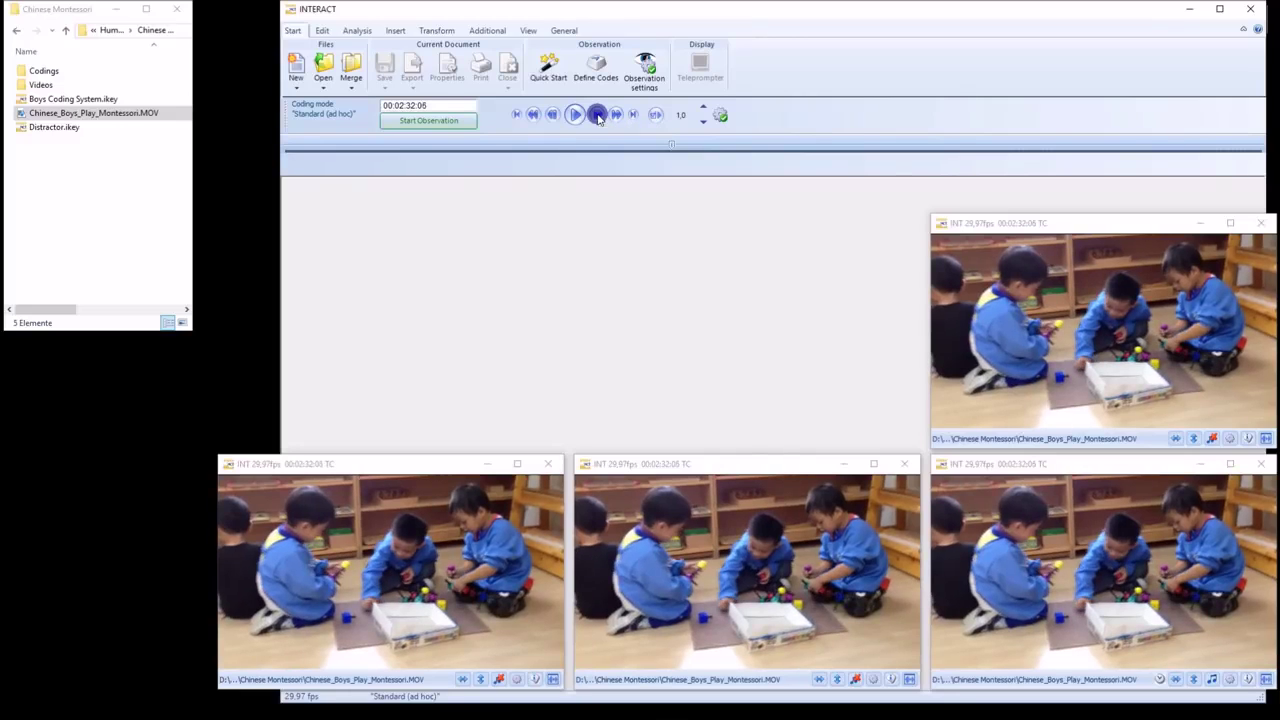
{"action": "left_click", "coordinate": [597, 115]}
{"action": "left_click", "coordinate": [597, 115]}
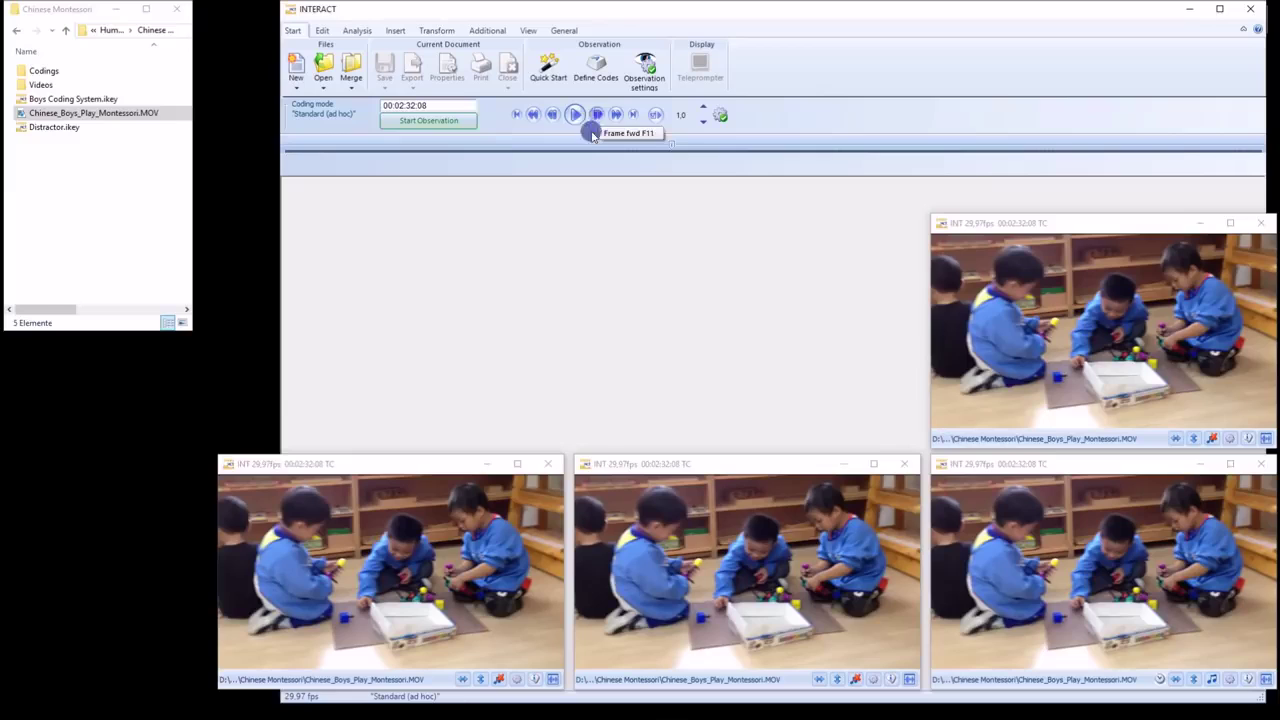
Close three of the four video windows one at a time, keeping the remaining videos open
{"action": "left_click", "coordinate": [903, 465]}
{"action": "left_click", "coordinate": [669, 405]}
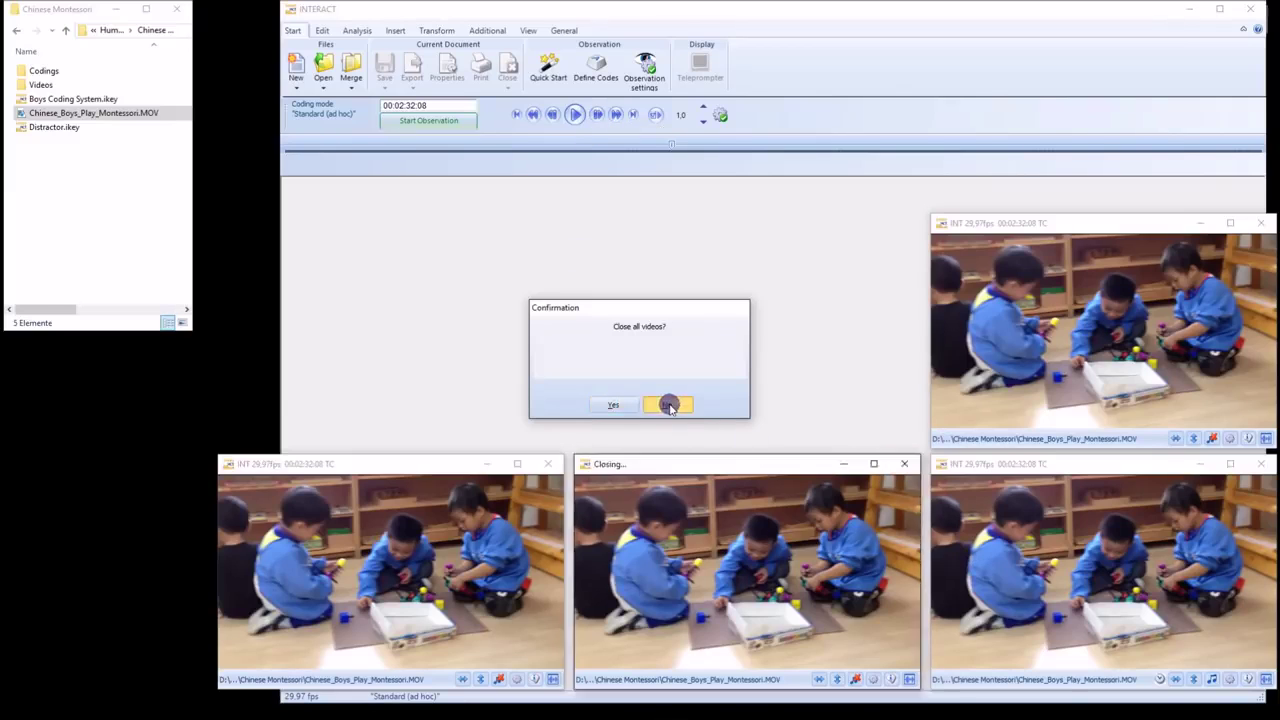
{"action": "left_click", "coordinate": [547, 464]}
{"action": "left_click", "coordinate": [669, 405]}
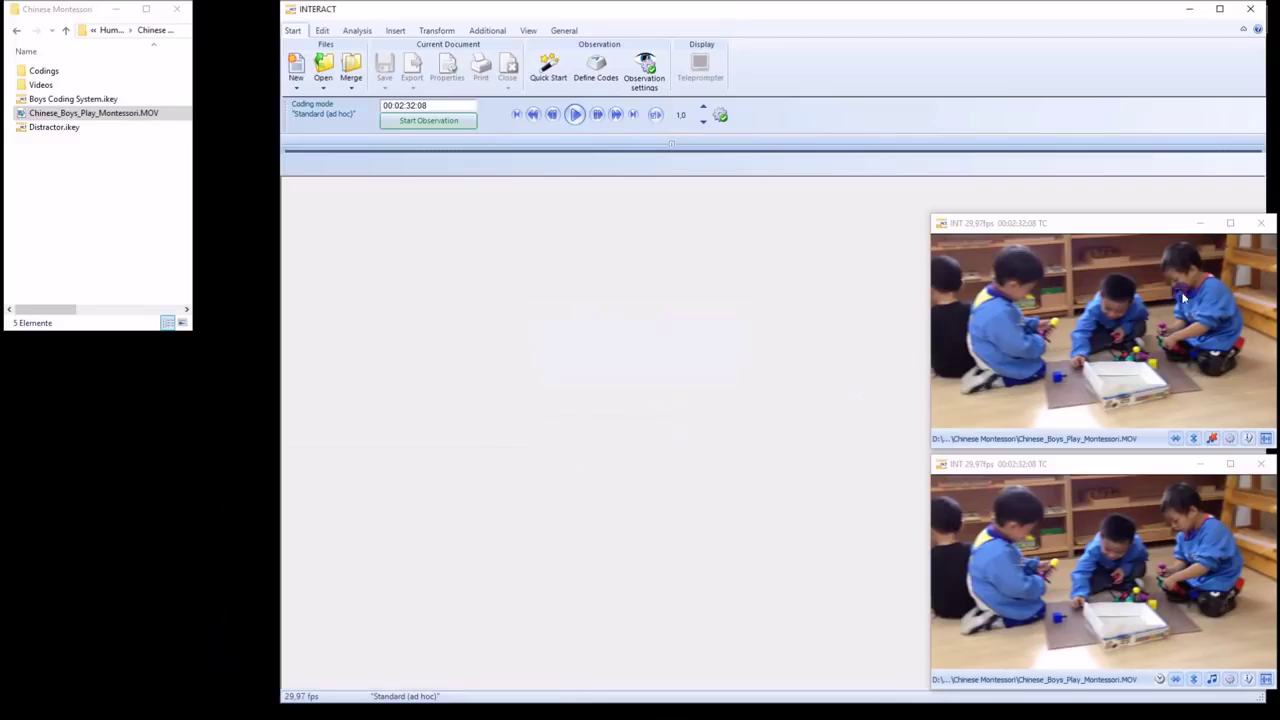
{"action": "left_click", "coordinate": [1260, 223]}
{"action": "left_click", "coordinate": [684, 403]}
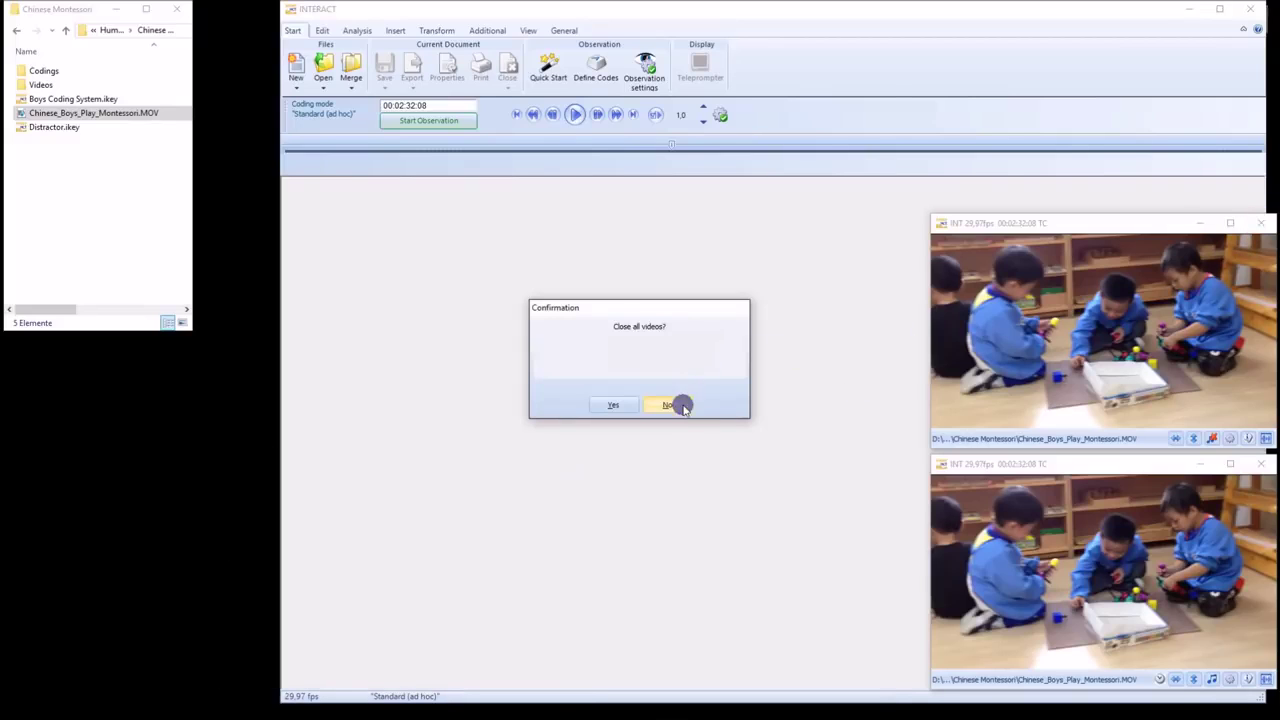
Enlarge and reposition the remaining video window, and display its audio waveform below the picture
{"action": "left_click_drag", "start_coordinate": [932, 458], "coordinate": [575, 289]}
{"action": "left_click_drag", "start_coordinate": [673, 298], "coordinate": [570, 240]}
{"action": "left_click", "coordinate": [1101, 622]}
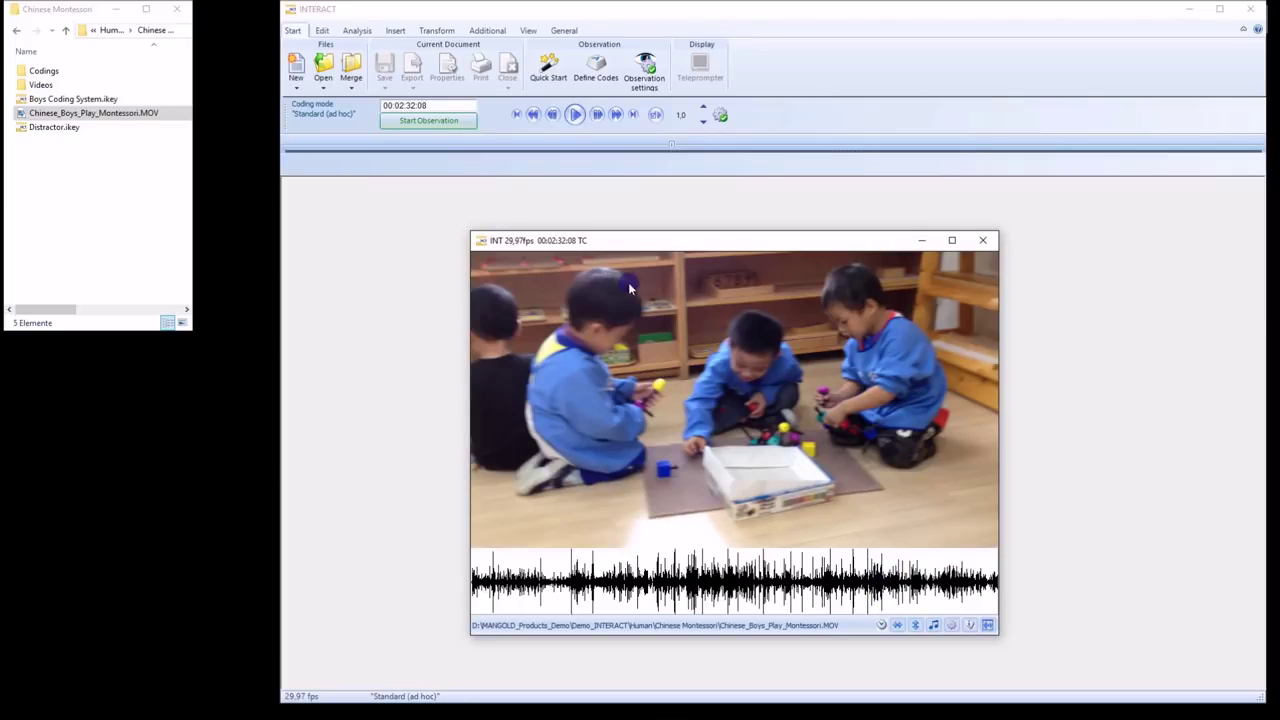
{"action": "left_click_drag", "start_coordinate": [646, 242], "coordinate": [792, 246]}
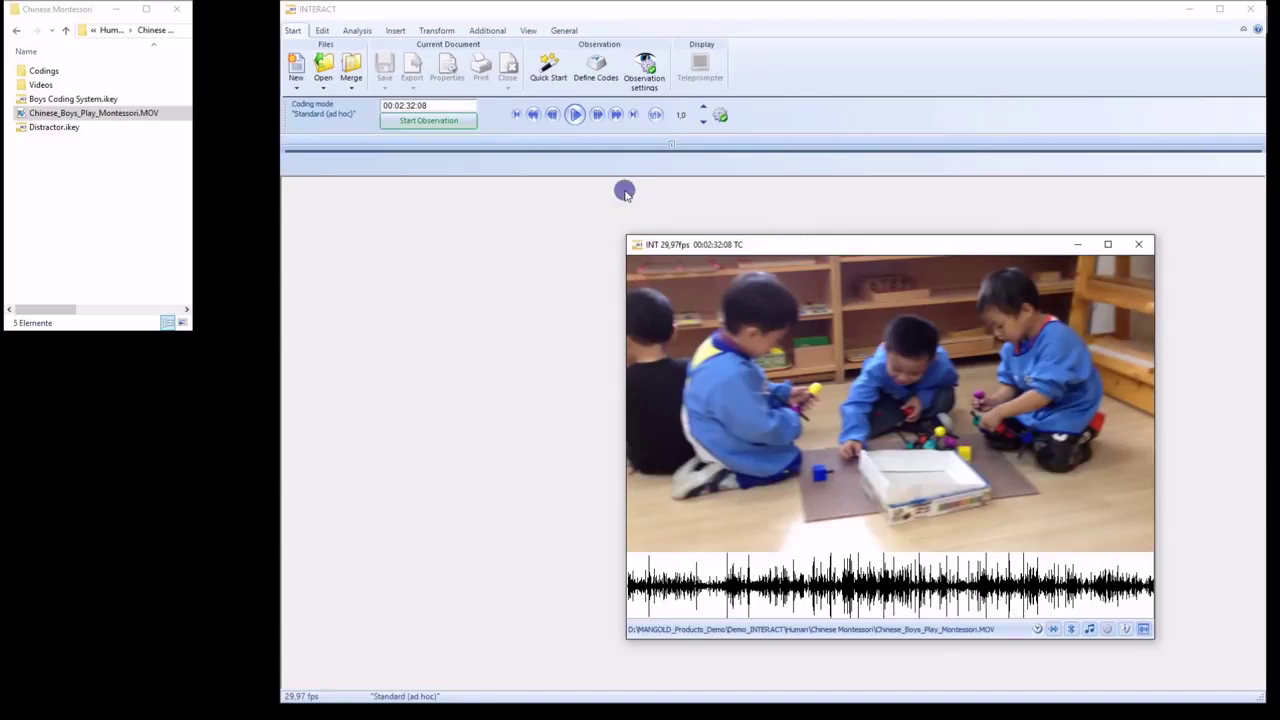
Play the video in slow motion, lowering the speed to 0.3 and on to 0.1, with its sound muted
{"action": "left_click", "coordinate": [703, 121]}
{"action": "left_click", "coordinate": [703, 121]}
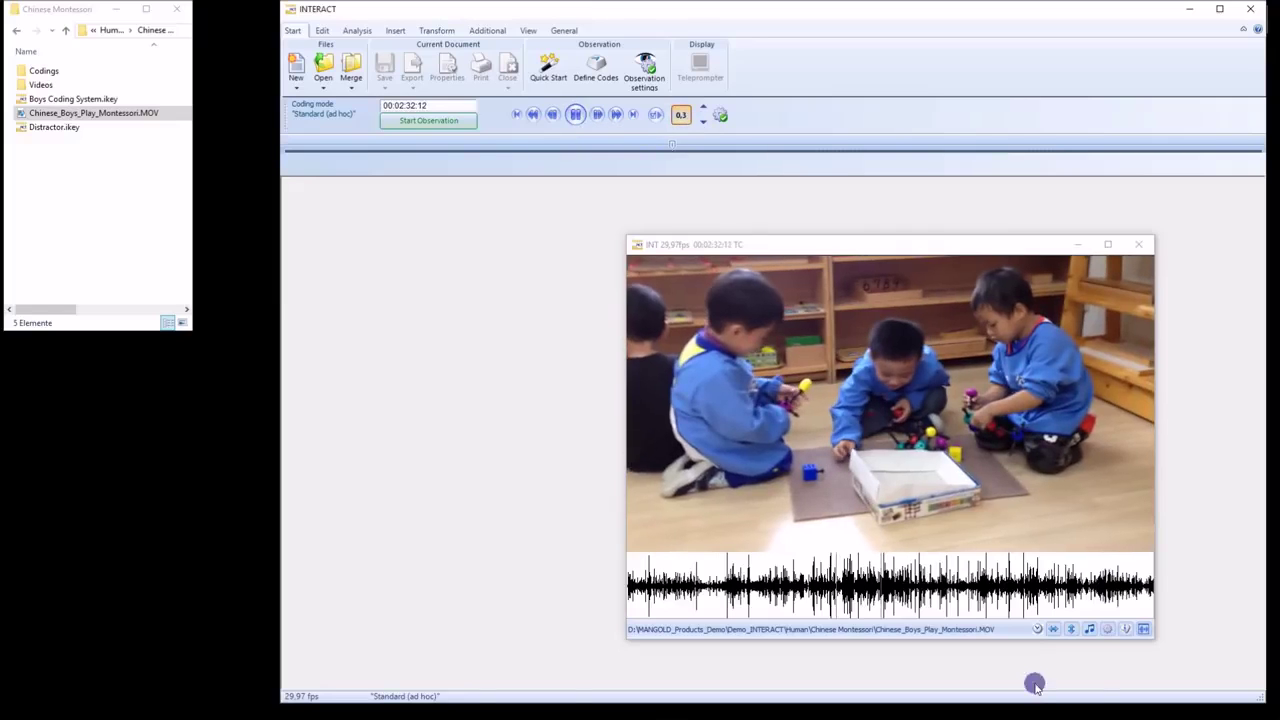
{"action": "left_click", "coordinate": [1089, 629]}
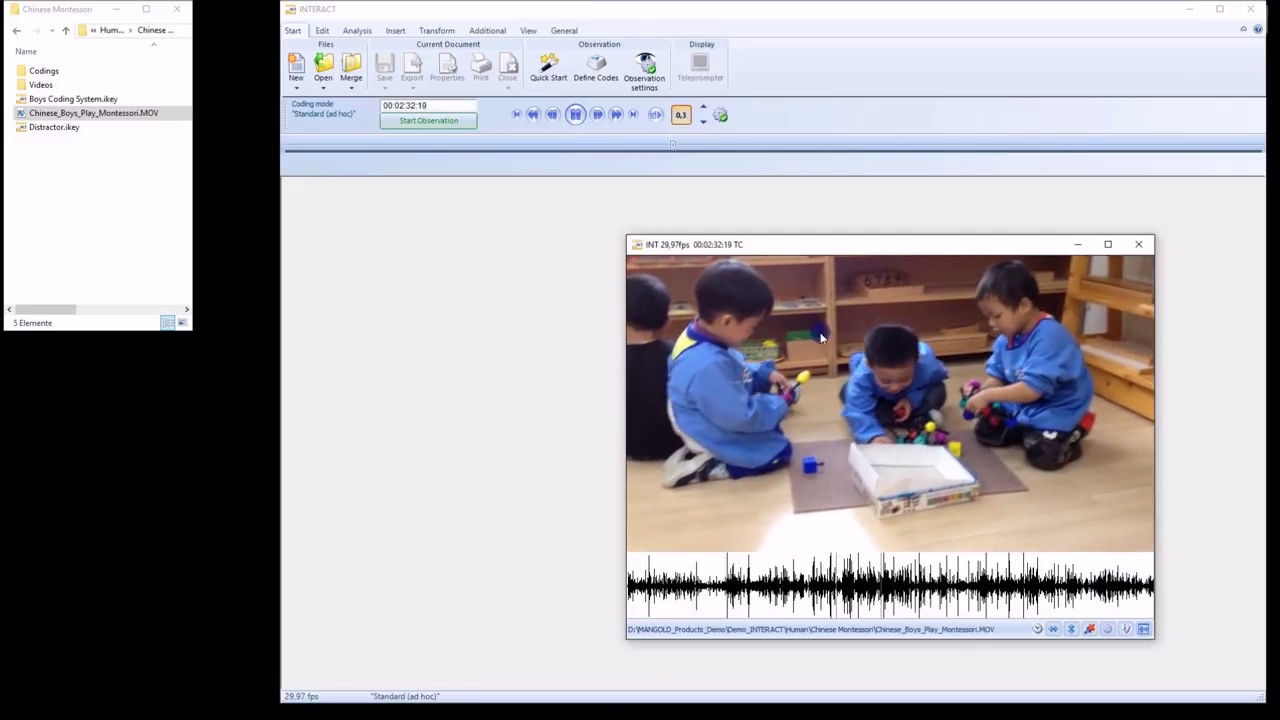
{"action": "left_click", "coordinate": [704, 123]}
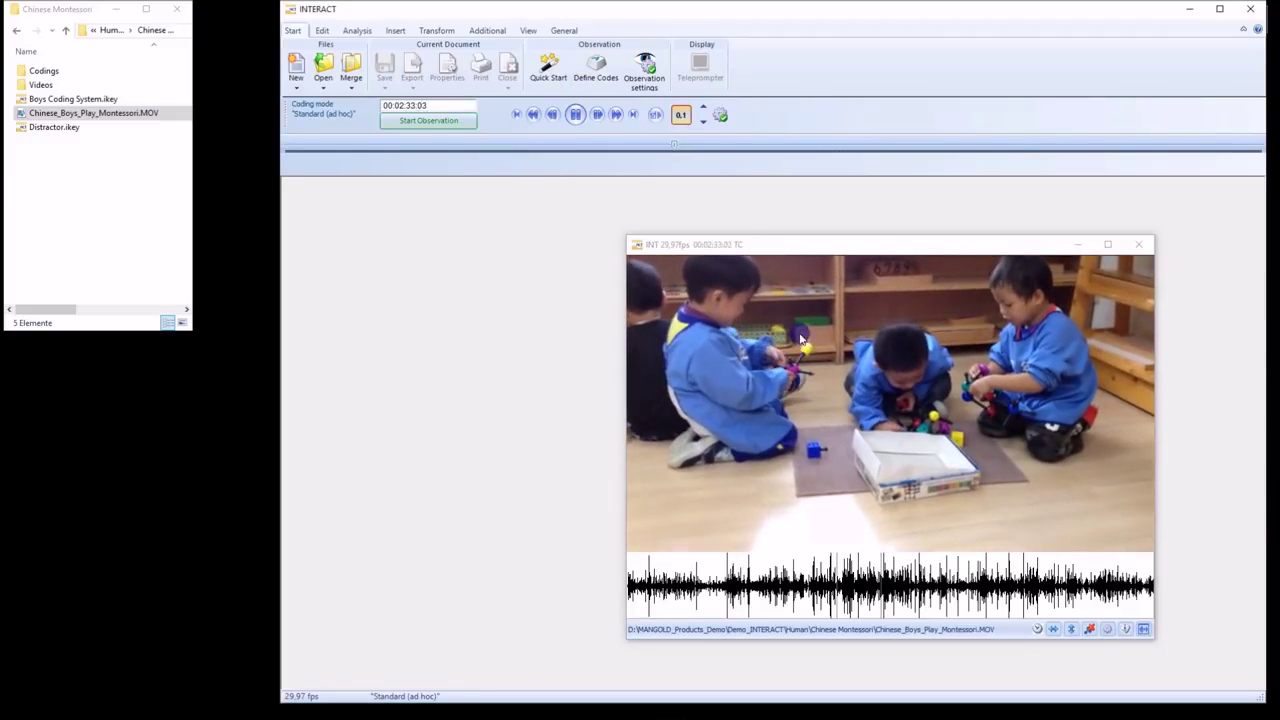
Raise the playback speed to 2.0 and pause the video at about 00:02:43
{"action": "left_click", "coordinate": [703, 108]}
{"action": "left_click", "coordinate": [703, 108]}
{"action": "left_click", "coordinate": [703, 108]}
{"action": "left_click", "coordinate": [703, 108]}
{"action": "left_click", "coordinate": [703, 108]}
{"action": "left_click", "coordinate": [703, 108]}
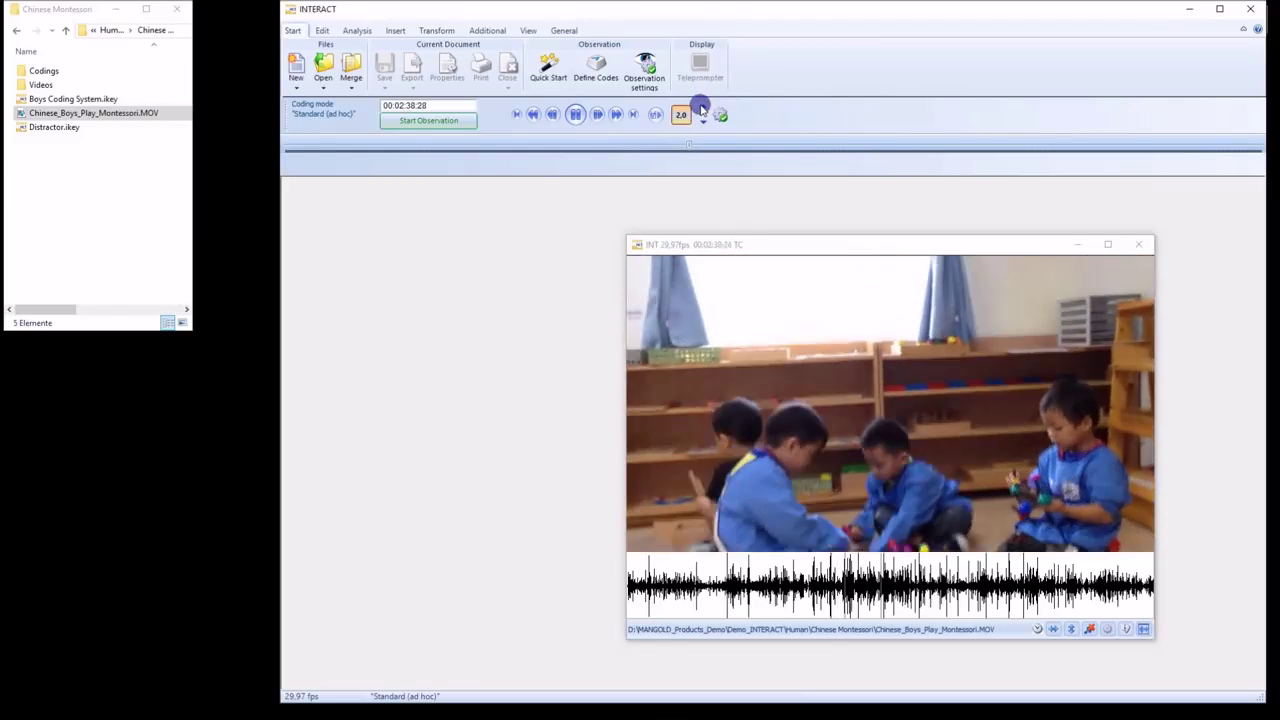
{"action": "left_click", "coordinate": [575, 114]}
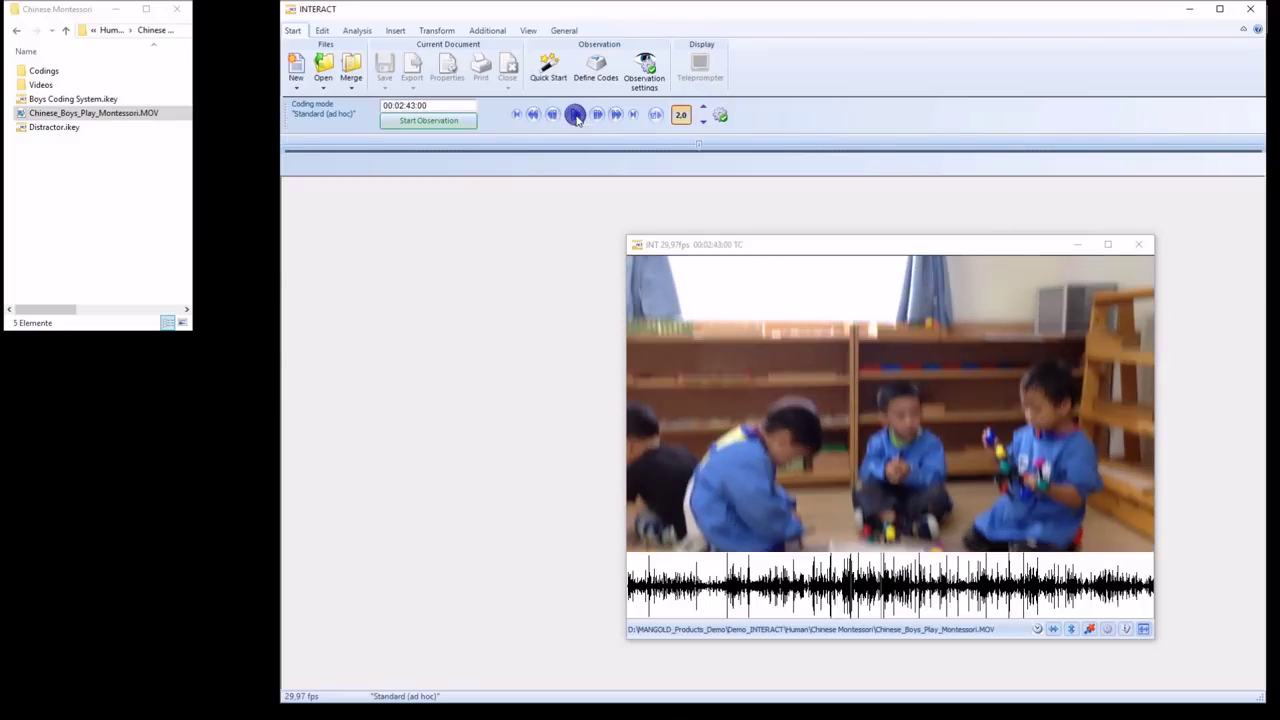
Close the video and review the current code definitions in test.ikey
{"action": "left_click", "coordinate": [1143, 629]}
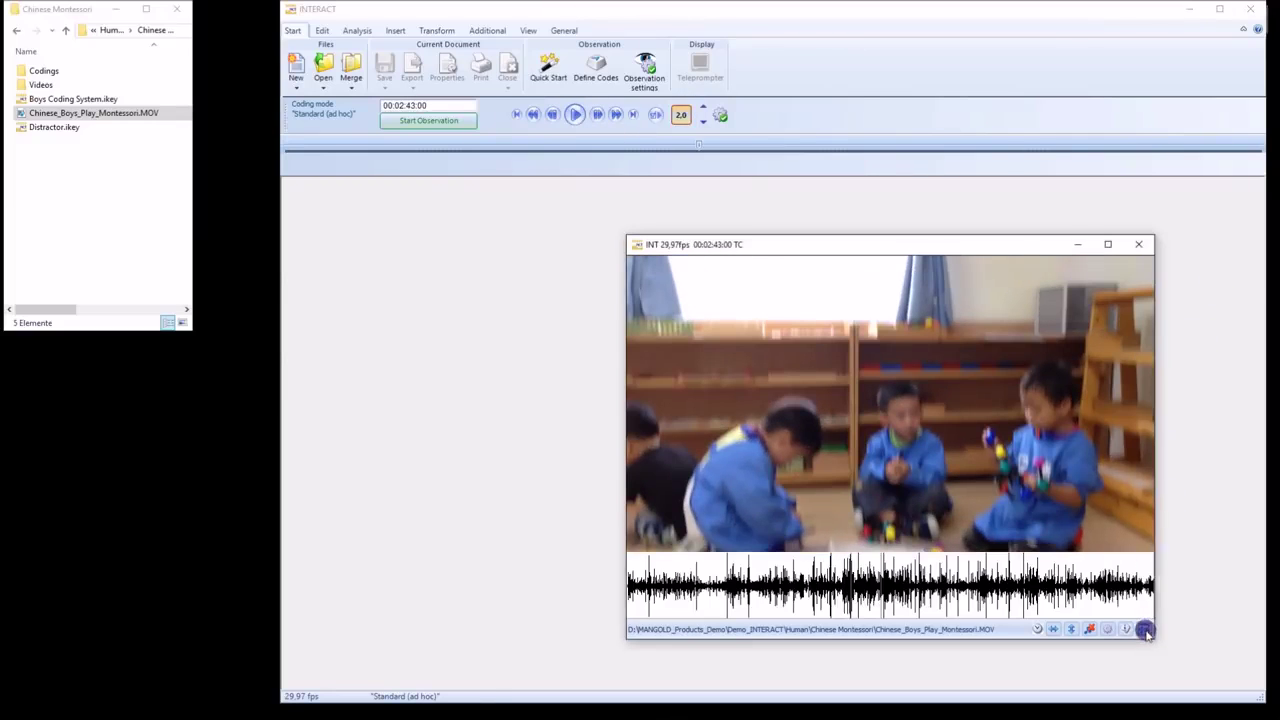
{"action": "left_click", "coordinate": [1138, 244]}
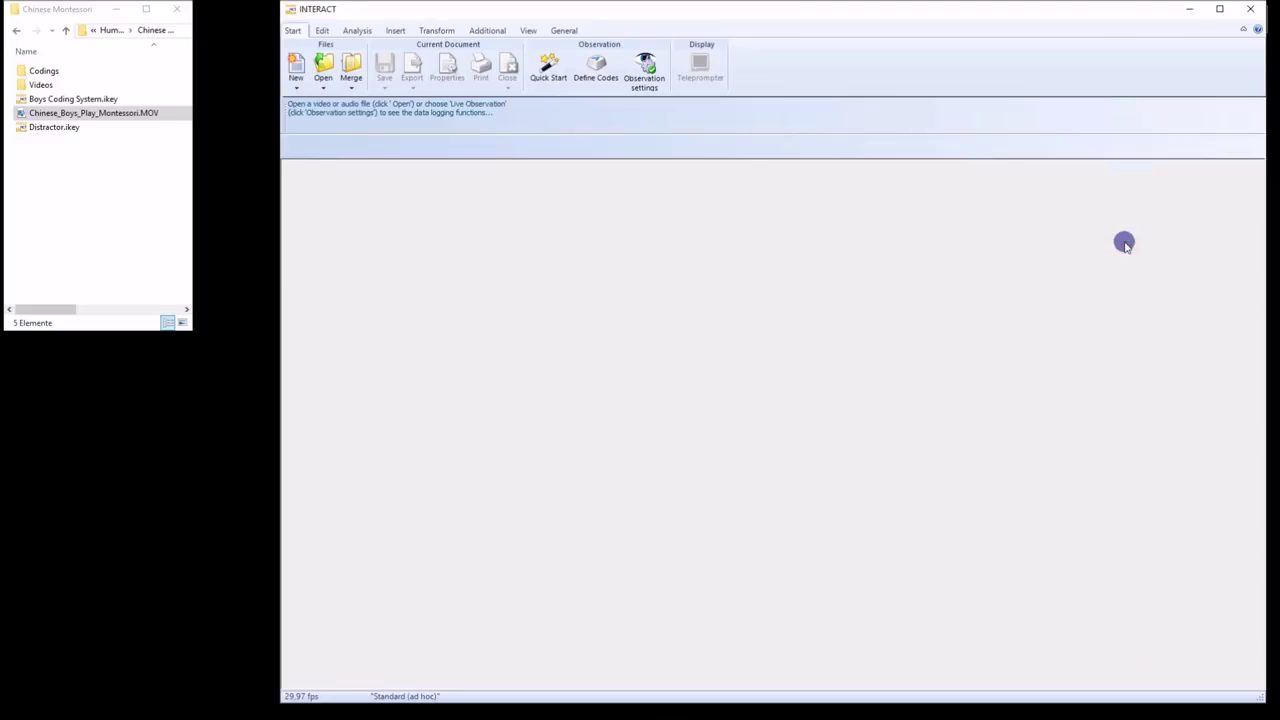
{"action": "left_click", "coordinate": [597, 66]}
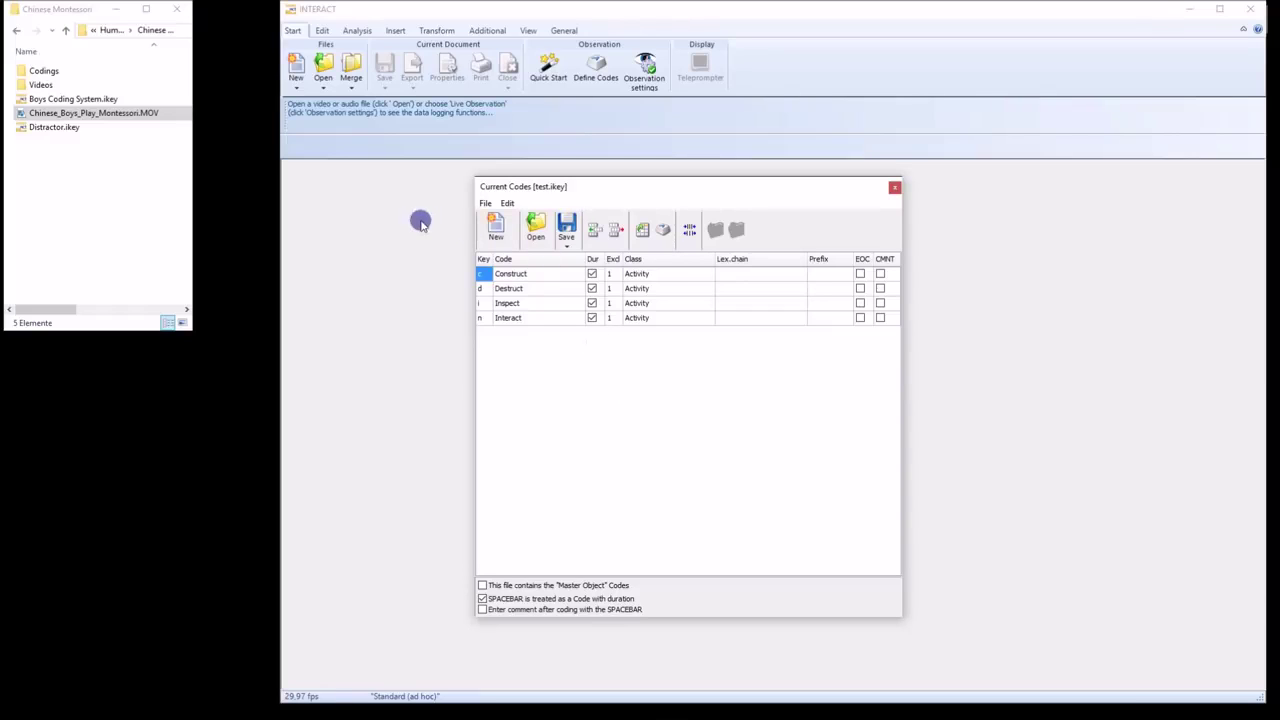
{"action": "left_click", "coordinate": [894, 187]}
Reopen Chinese_Boys_Play_Montessori.MOV and start an observation in a new document without storing the document in the video's folder
{"action": "left_click_drag", "start_coordinate": [146, 115], "coordinate": [486, 257]}
{"action": "left_click", "coordinate": [437, 118]}
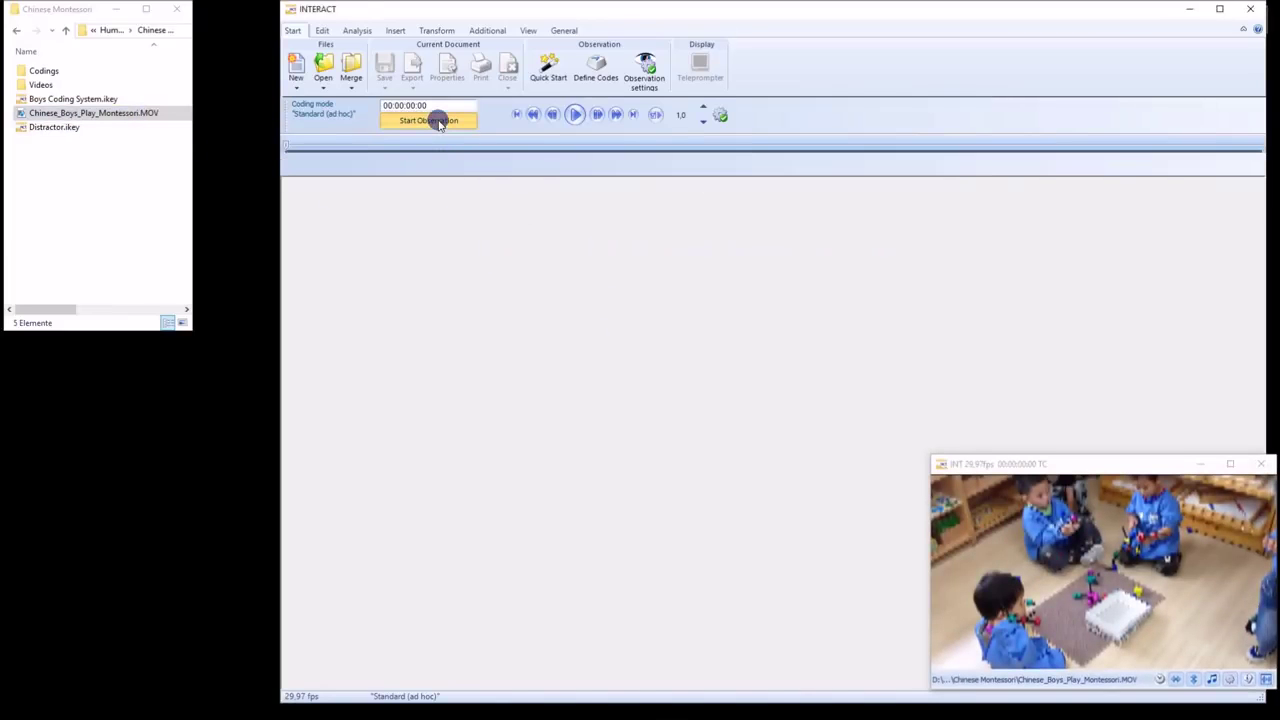
{"action": "left_click", "coordinate": [617, 404]}
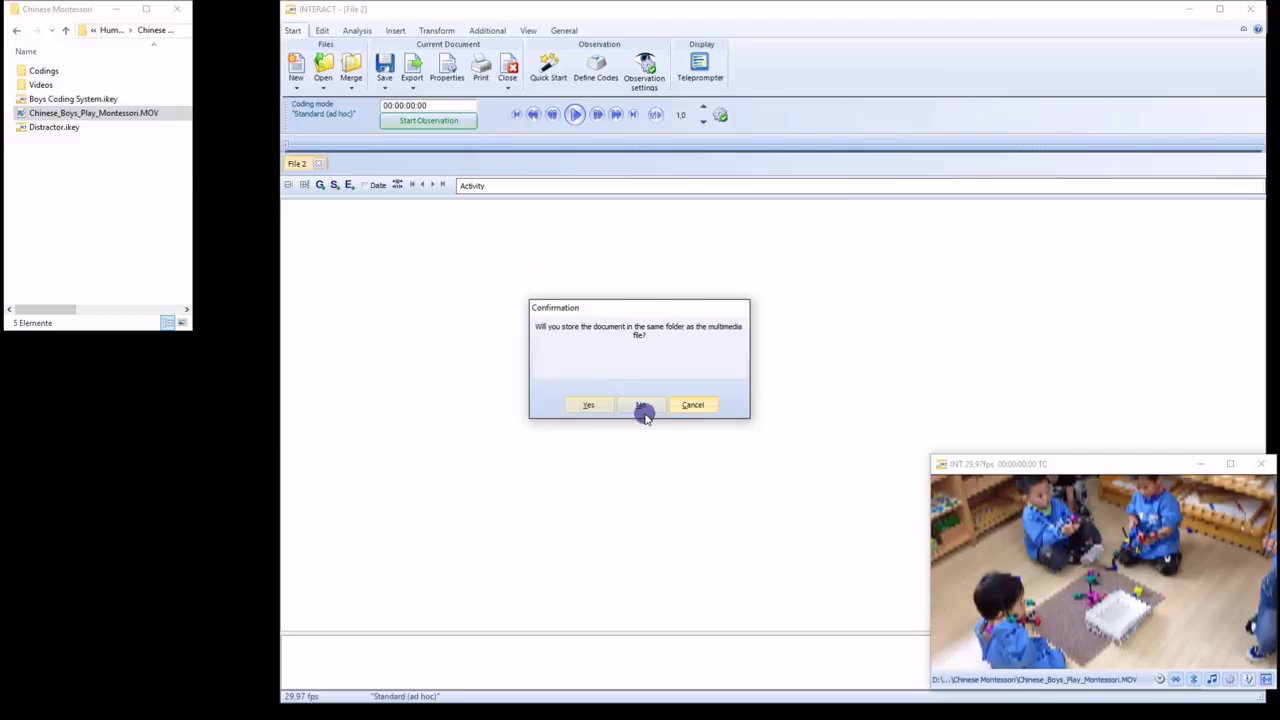
{"action": "left_click", "coordinate": [680, 410]}
Arrange the Coding Panel and an enlarged video window beside each other below the event list, and start playback
{"action": "left_click_drag", "start_coordinate": [399, 447], "coordinate": [473, 389]}
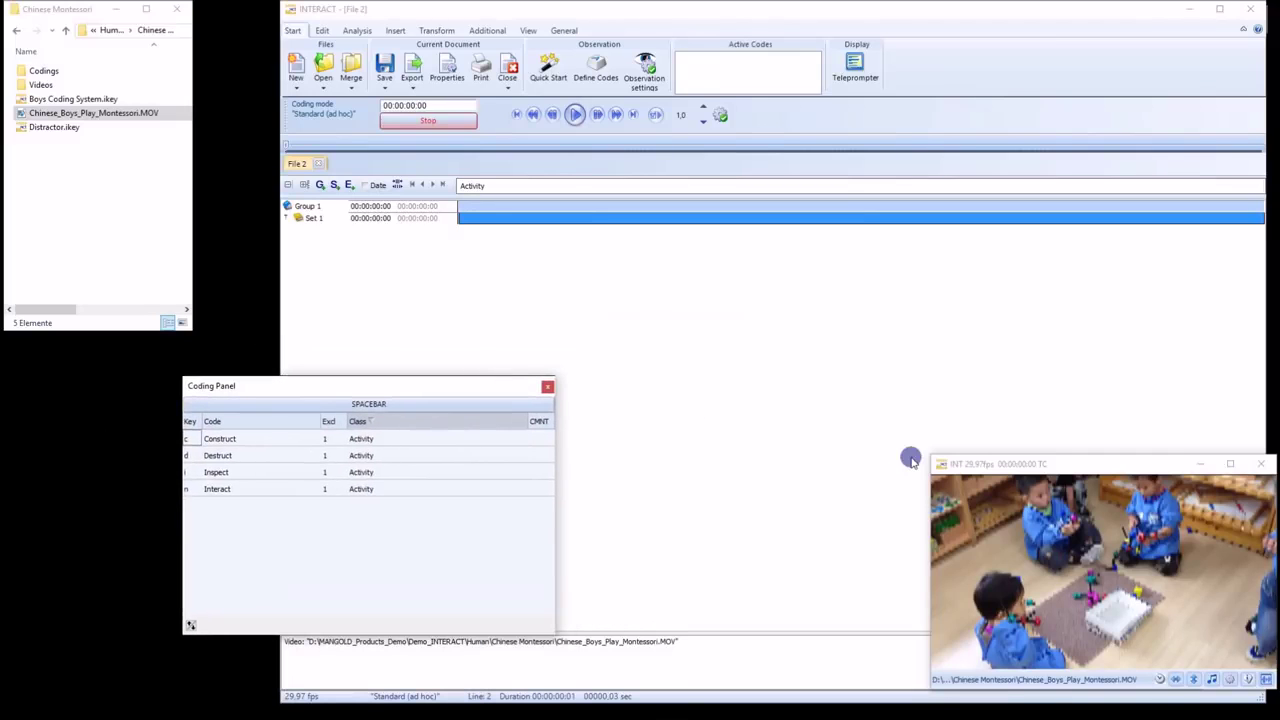
{"action": "left_click_drag", "start_coordinate": [934, 459], "coordinate": [714, 337]}
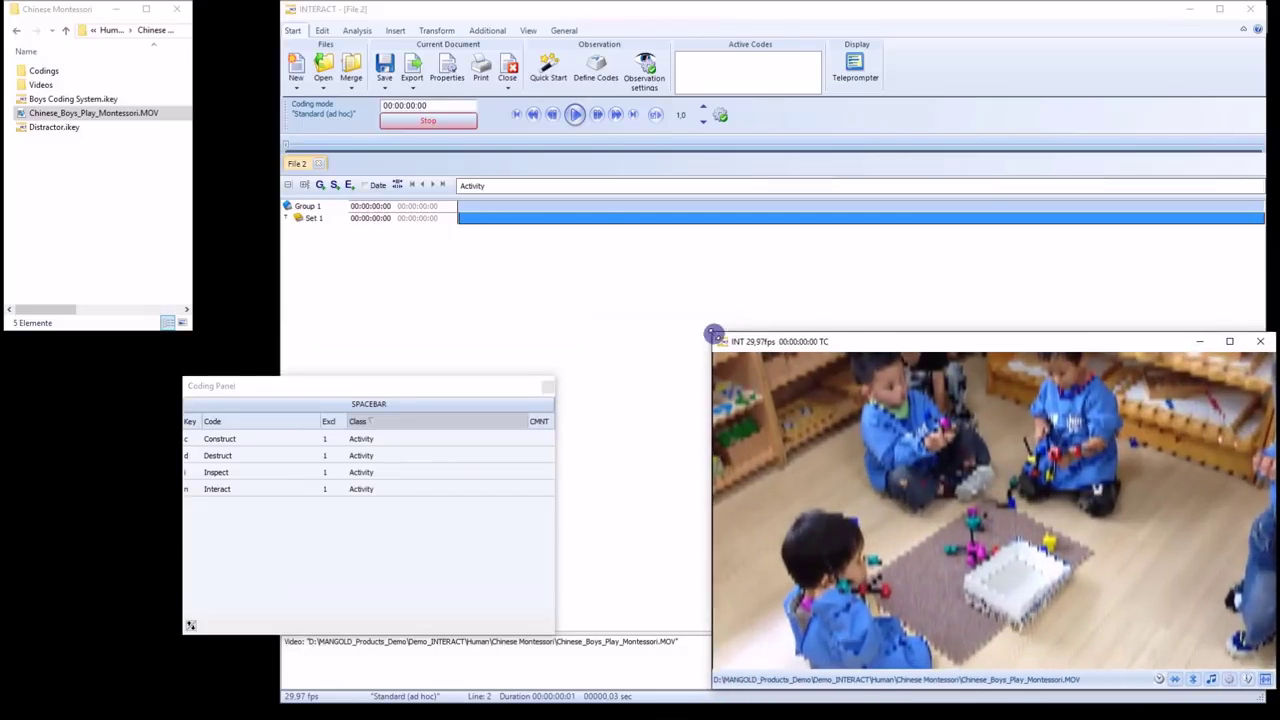
{"action": "left_click", "coordinate": [578, 116]}
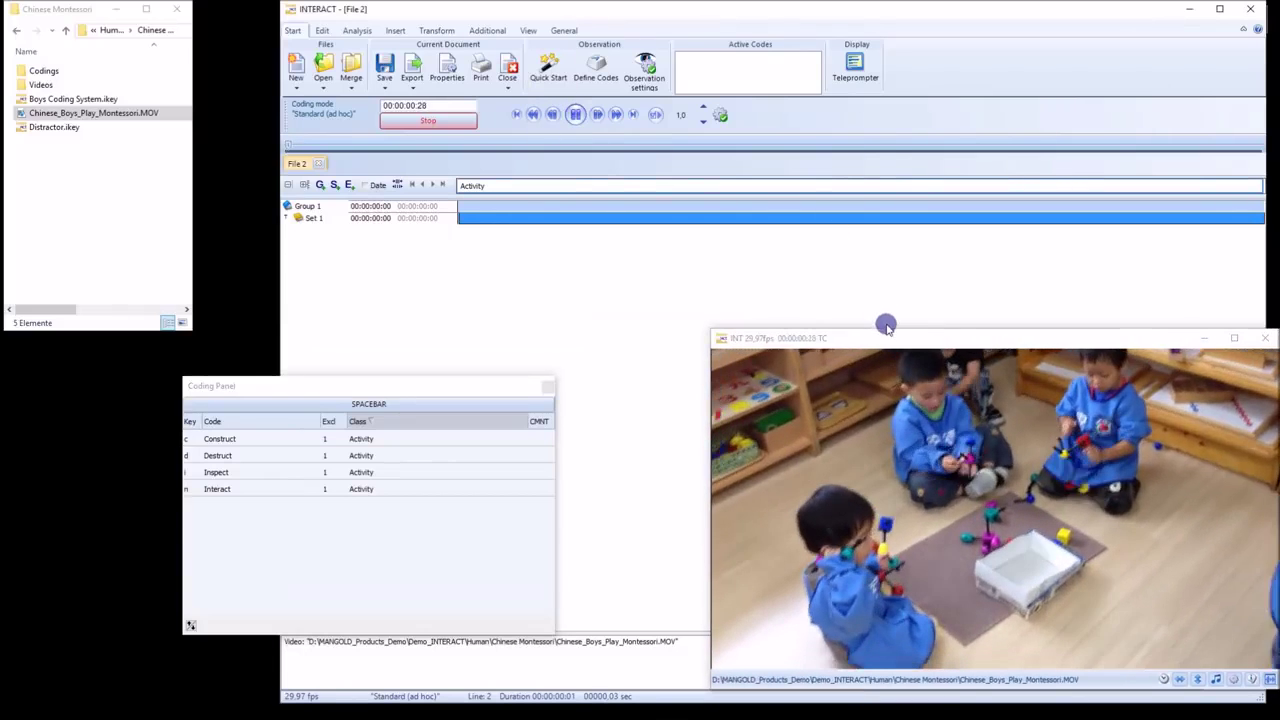
{"action": "left_click_drag", "start_coordinate": [903, 338], "coordinate": [831, 289]}
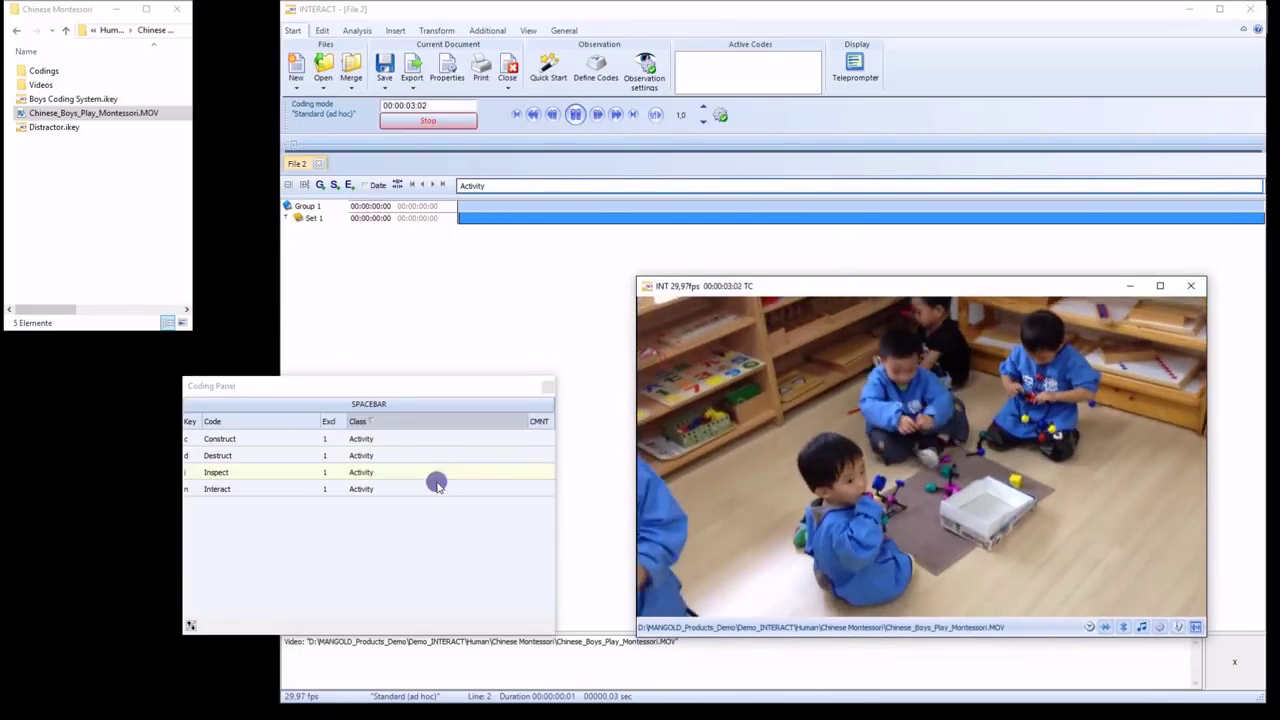
Log a series of events while the video plays, switching among the Construct, Inspect, Destruct and Interact codes
{"action": "left_click", "coordinate": [352, 443]}
{"action": "left_click", "coordinate": [362, 468]}
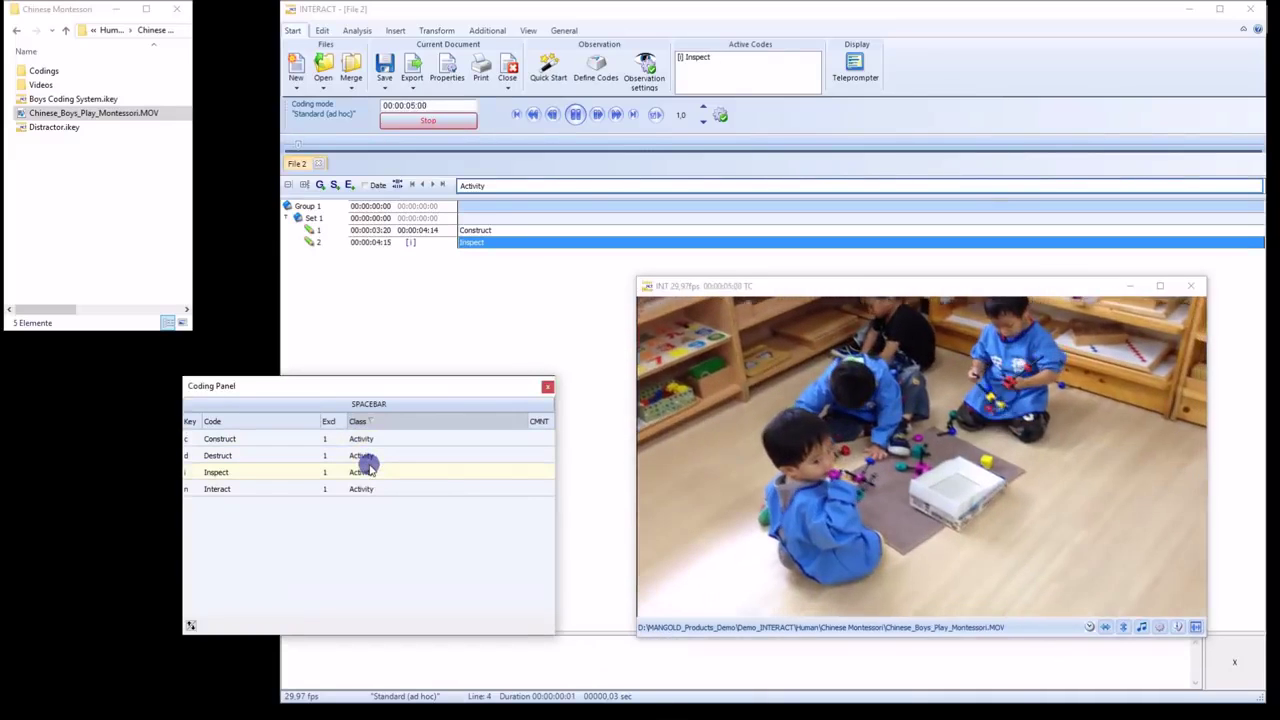
{"action": "left_click", "coordinate": [364, 440]}
{"action": "left_click", "coordinate": [373, 455]}
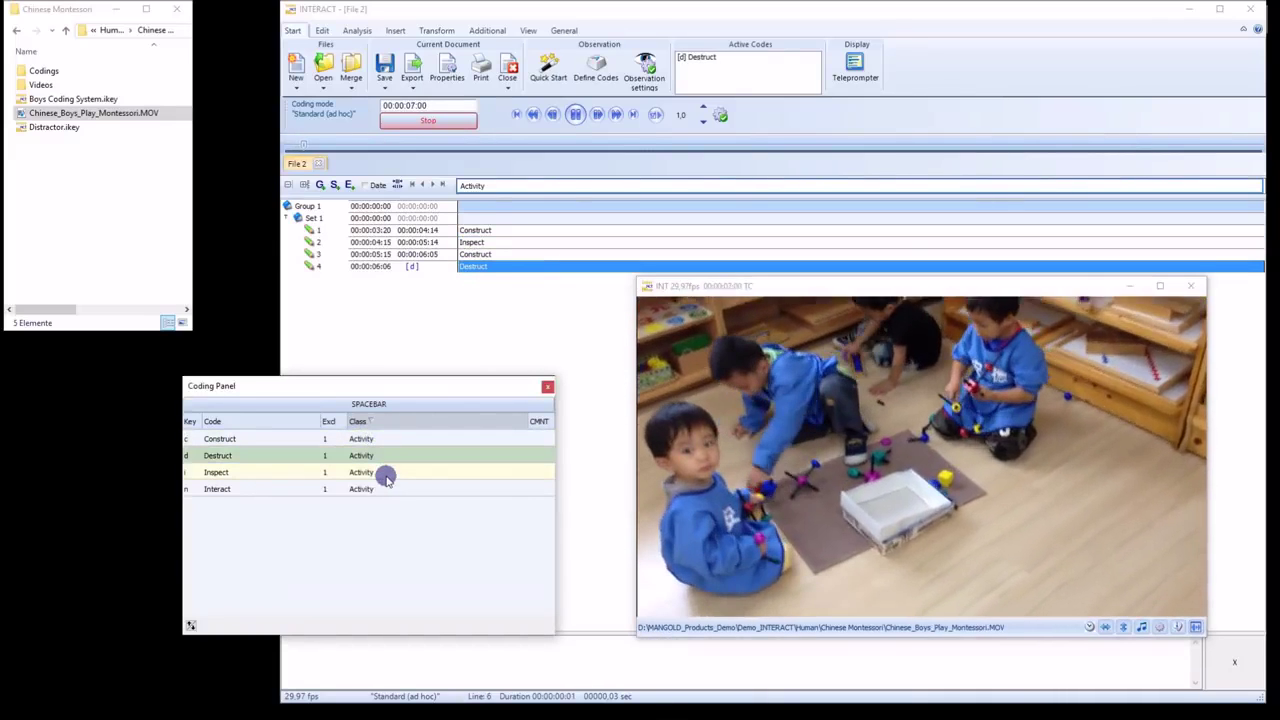
{"action": "left_click", "coordinate": [383, 472]}
{"action": "left_click", "coordinate": [395, 489]}
{"action": "left_click", "coordinate": [386, 470]}
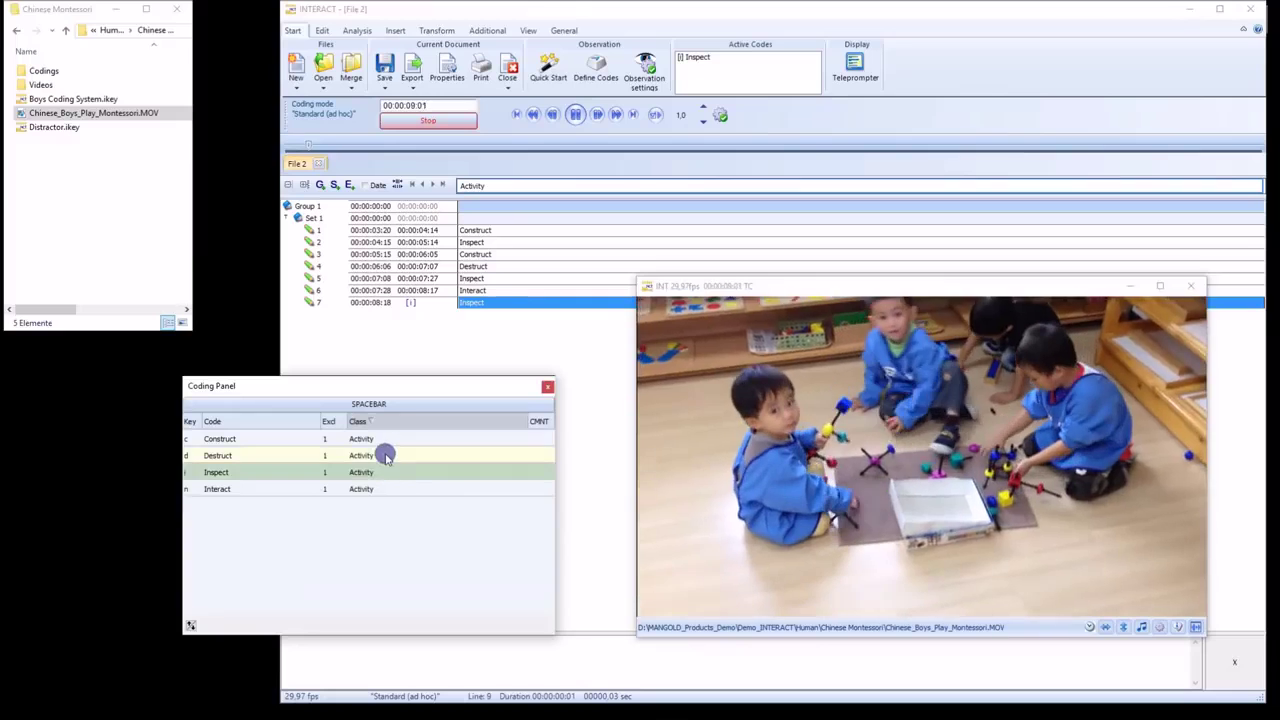
{"action": "left_click", "coordinate": [380, 455]}
{"action": "left_click", "coordinate": [380, 440]}
{"action": "left_click", "coordinate": [386, 456]}
{"action": "left_click", "coordinate": [386, 470]}
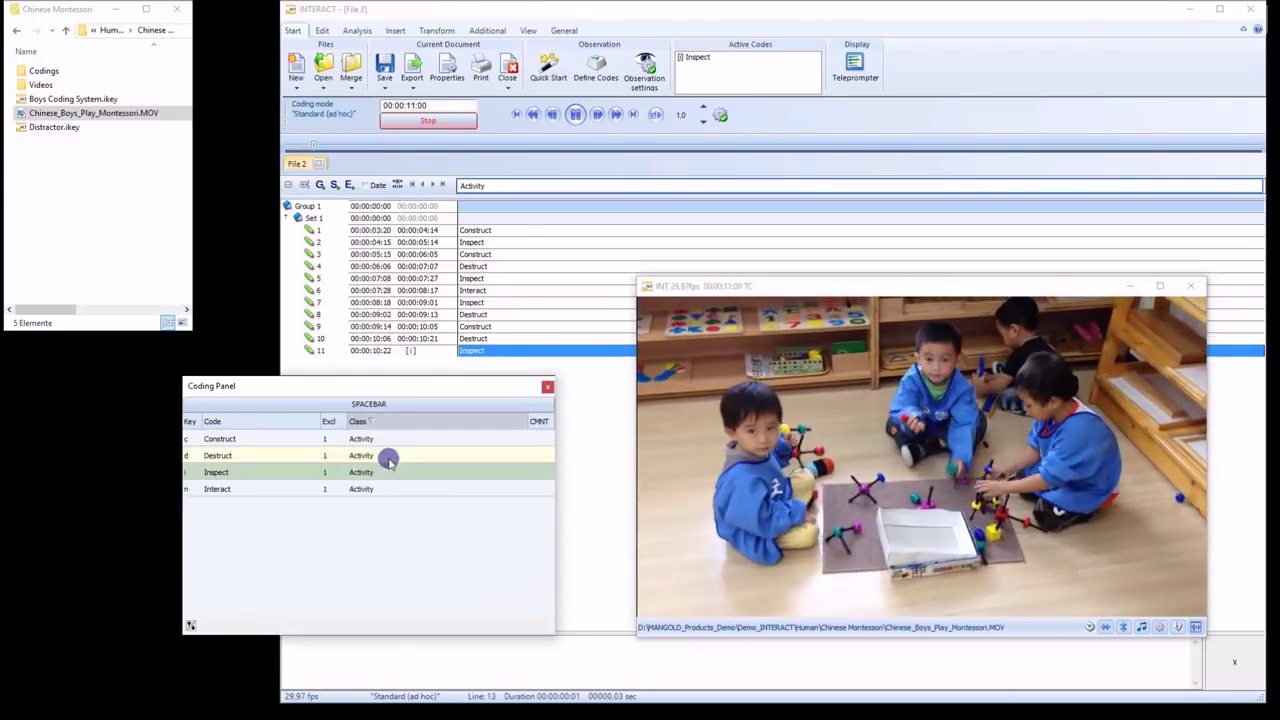
{"action": "left_click", "coordinate": [386, 456]}
{"action": "left_click", "coordinate": [388, 457]}
{"action": "left_click", "coordinate": [387, 471]}
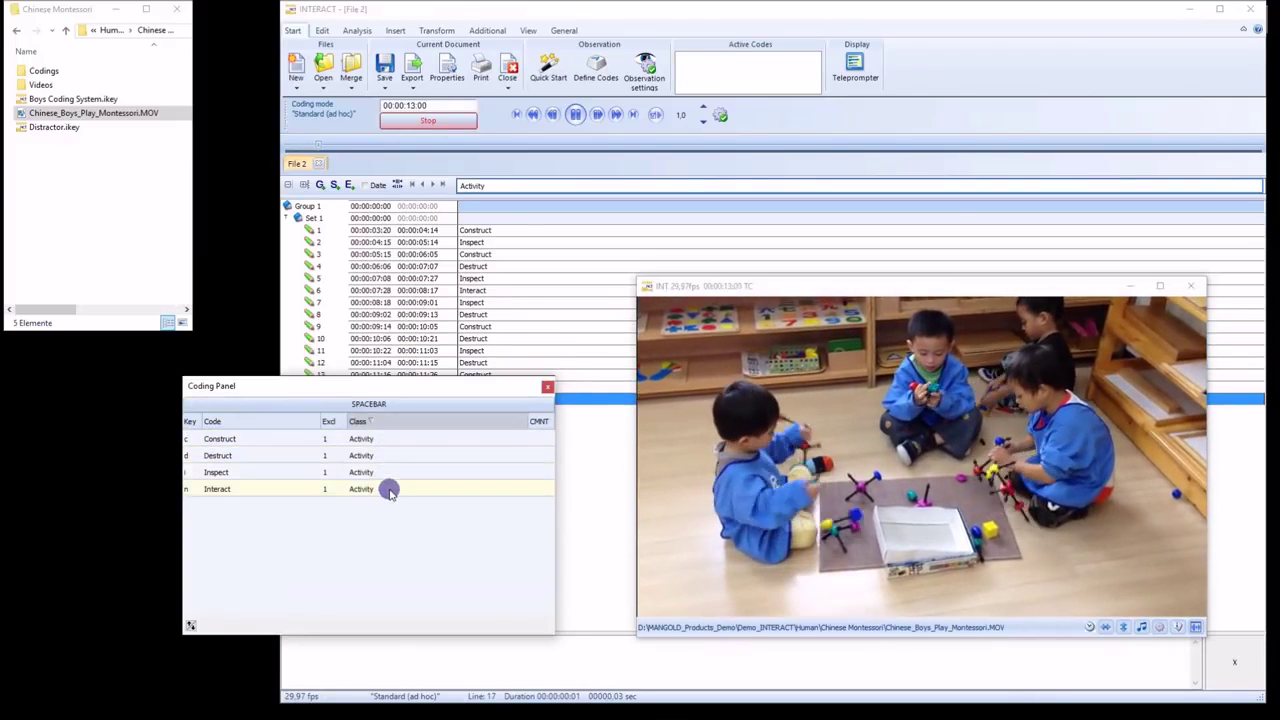
{"action": "left_click", "coordinate": [389, 489]}
{"action": "left_click", "coordinate": [388, 469]}
Move the Coding Panel down and away from the list of coded events
{"action": "left_click_drag", "start_coordinate": [518, 391], "coordinate": [426, 327]}
{"action": "left_click", "coordinate": [363, 310]}
{"action": "left_click_drag", "start_coordinate": [363, 326], "coordinate": [352, 458]}
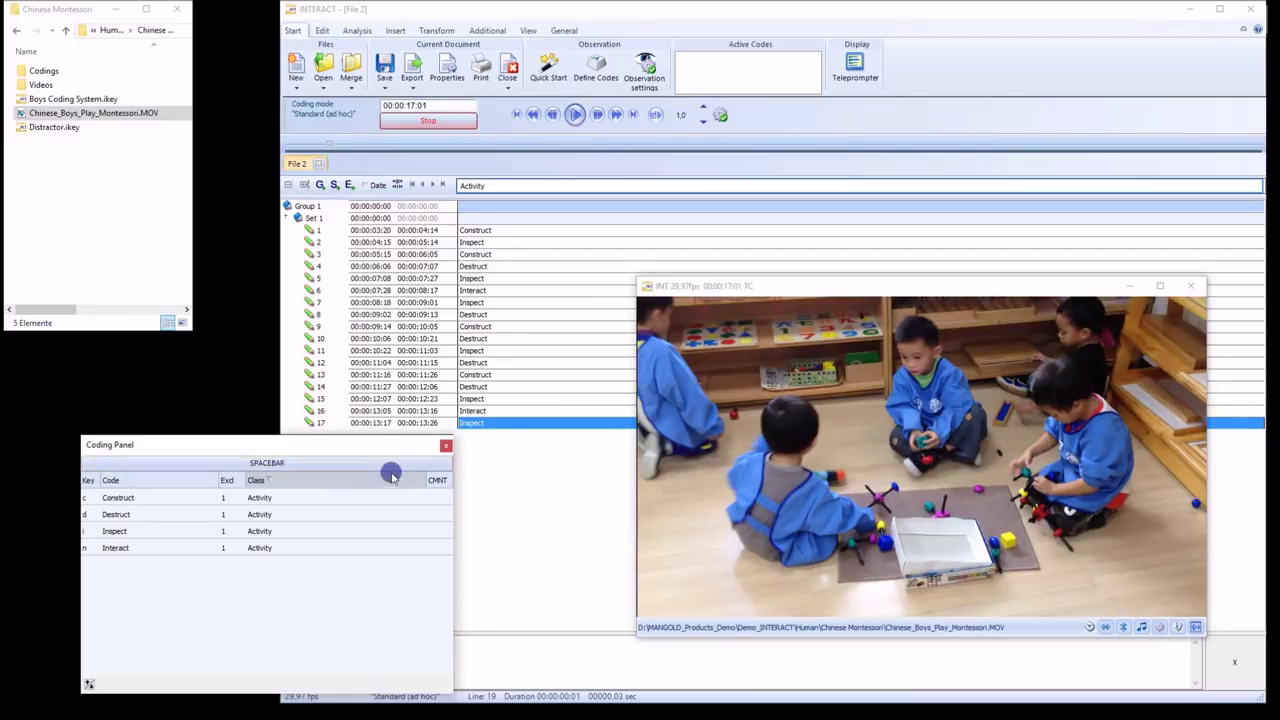
Jump the video to the end times of the eighth and third coded events, seeking to about 00:02:10 in between
{"action": "left_click", "coordinate": [446, 314]}
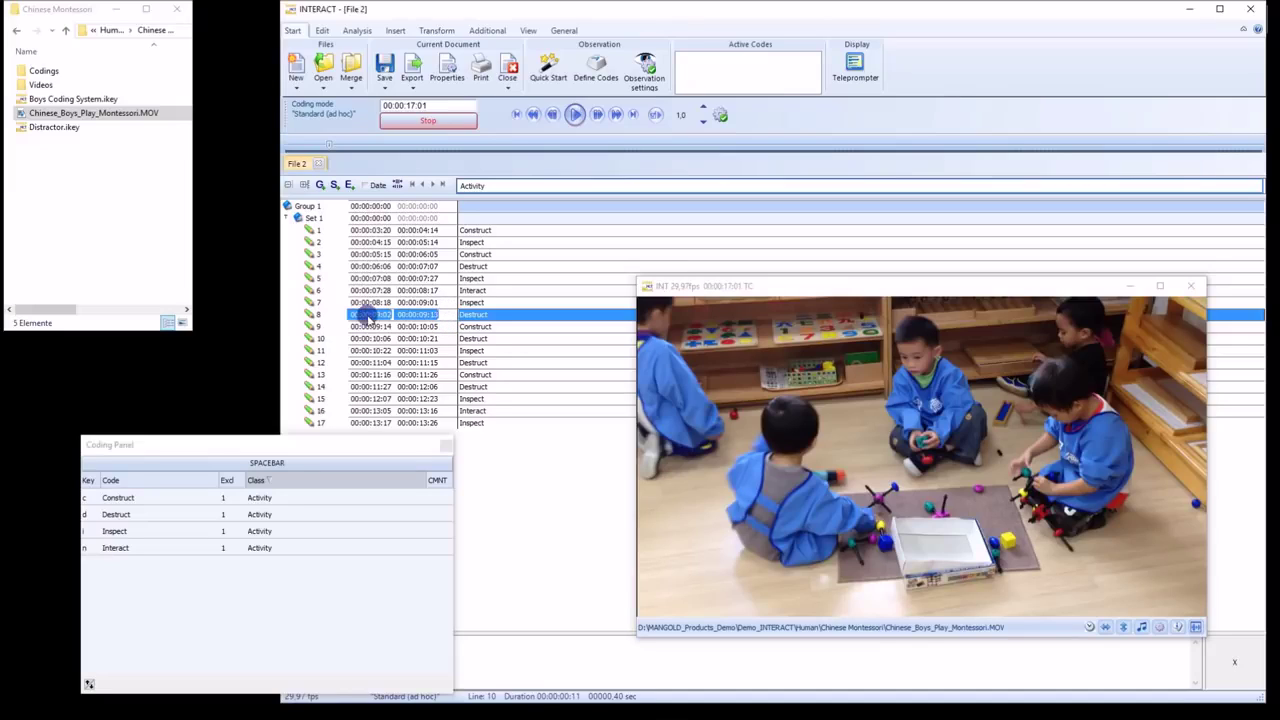
{"action": "double_click", "coordinate": [448, 317]}
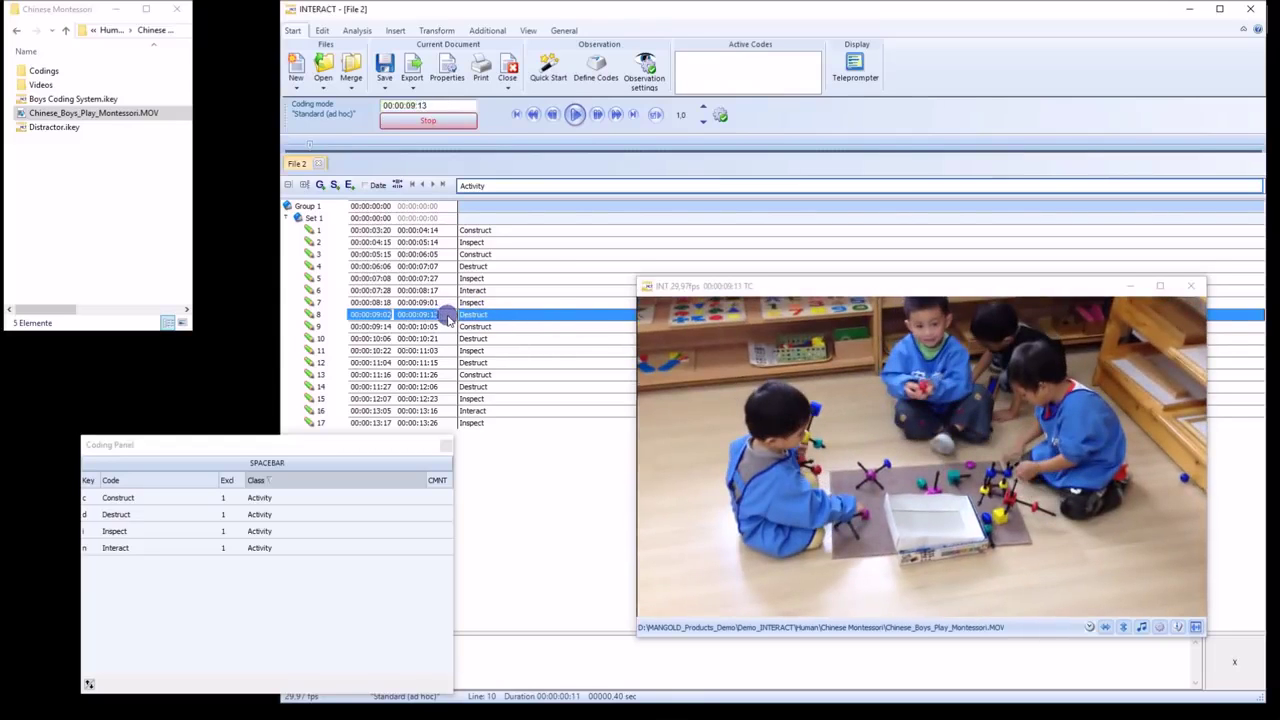
{"action": "double_click", "coordinate": [448, 318]}
{"action": "left_click_drag", "start_coordinate": [311, 146], "coordinate": [615, 145]}
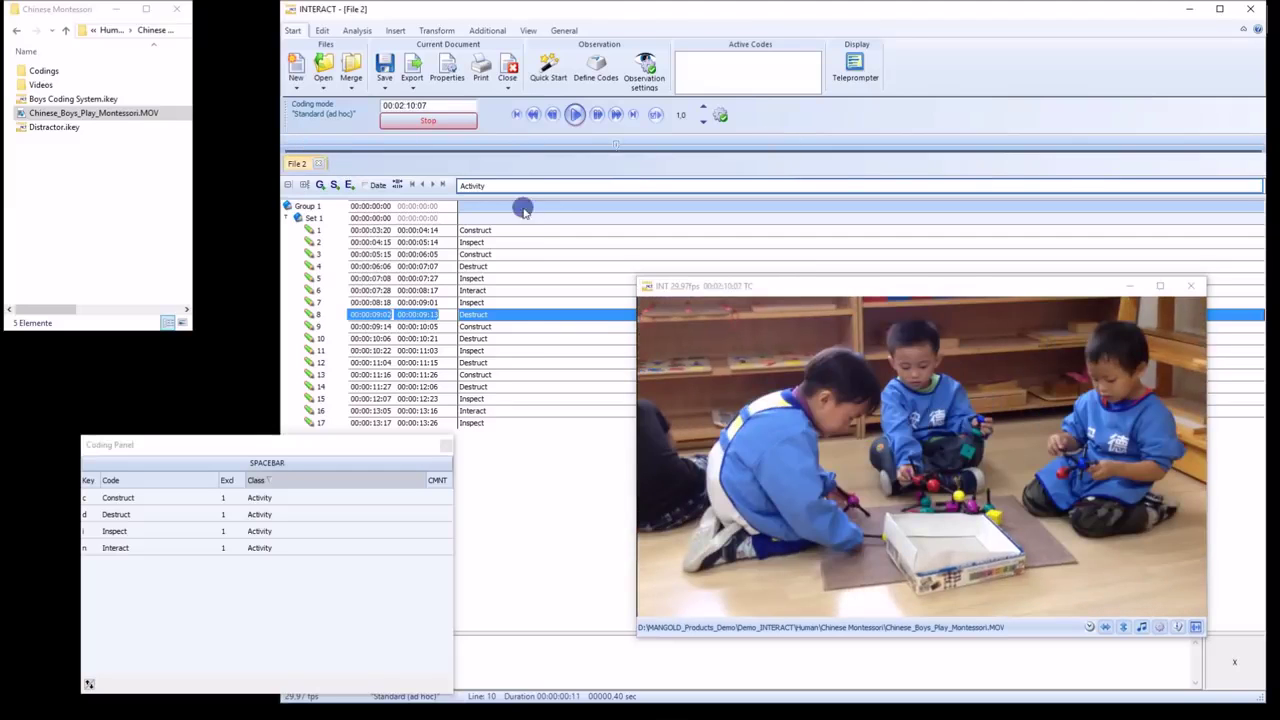
{"action": "left_click", "coordinate": [455, 255]}
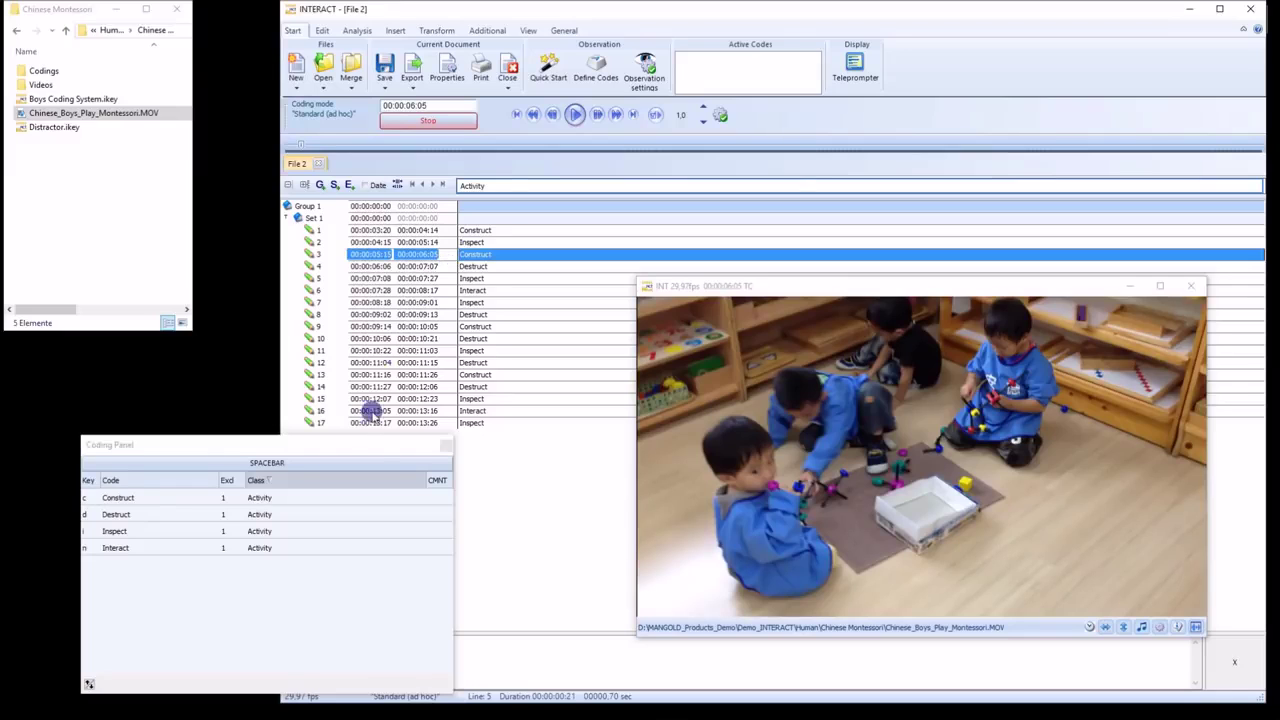
Enlarge the comment area below the event list and stop the running observation
{"action": "left_click_drag", "start_coordinate": [372, 444], "coordinate": [345, 271]}
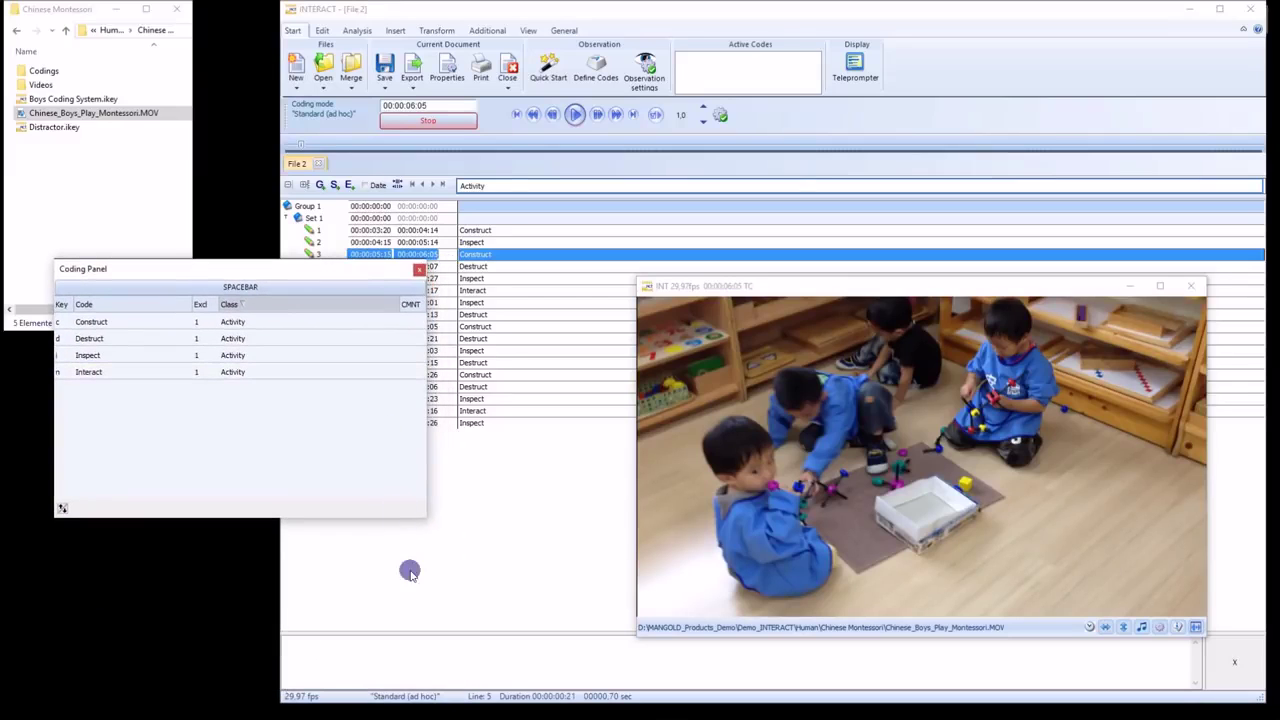
{"action": "left_click_drag", "start_coordinate": [449, 630], "coordinate": [456, 535]}
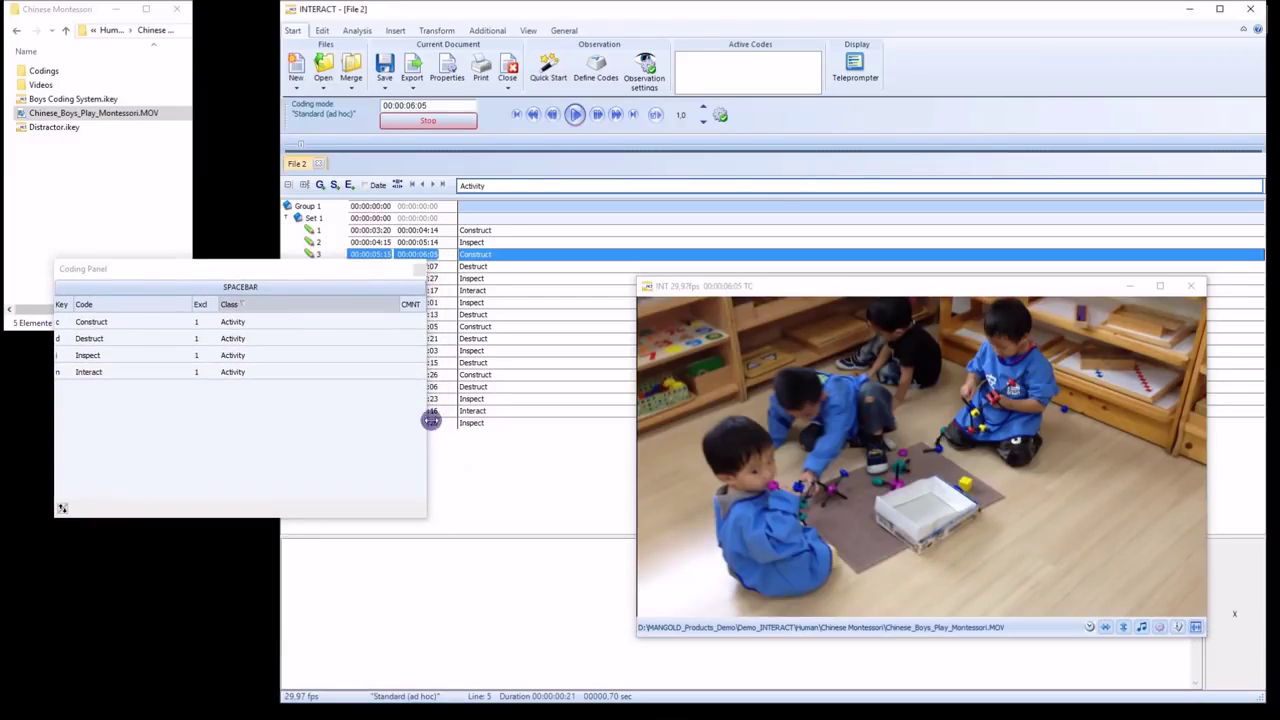
{"action": "left_click", "coordinate": [418, 270]}
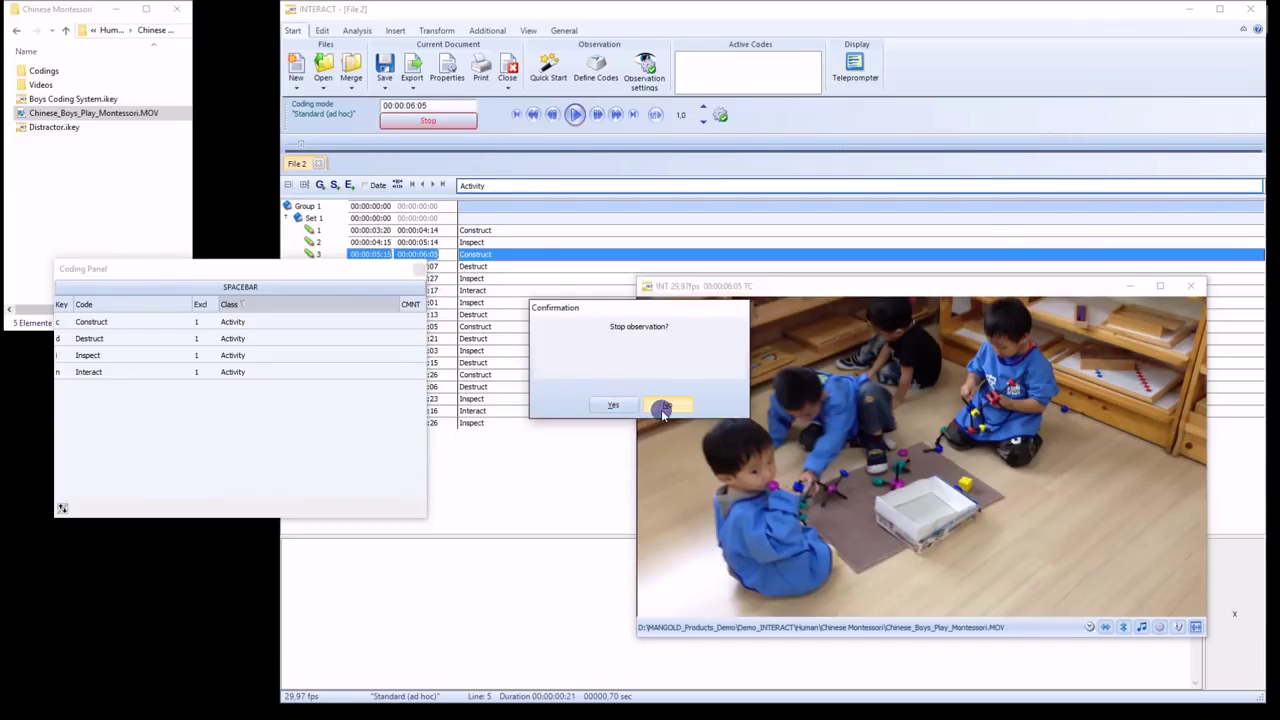
{"action": "left_click", "coordinate": [615, 405]}
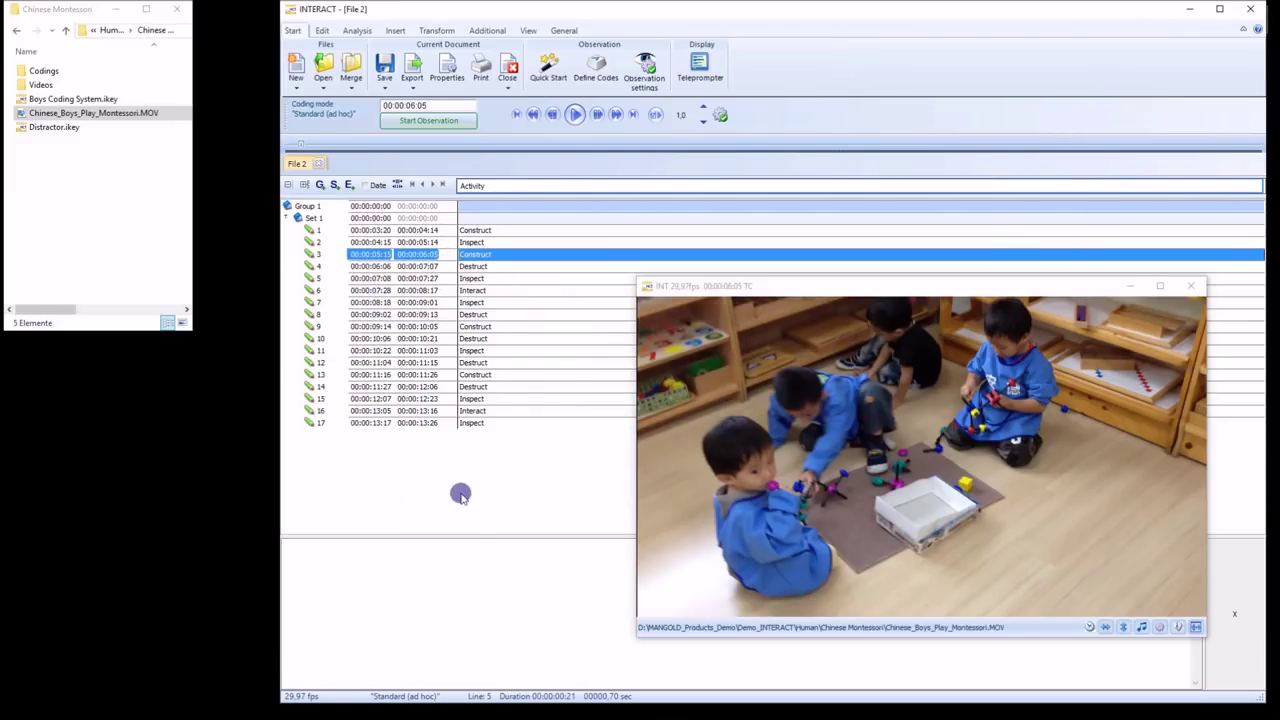
Enter several lines of placeholder text as the comment of the third coded event
{"action": "left_click", "coordinate": [470, 562]}
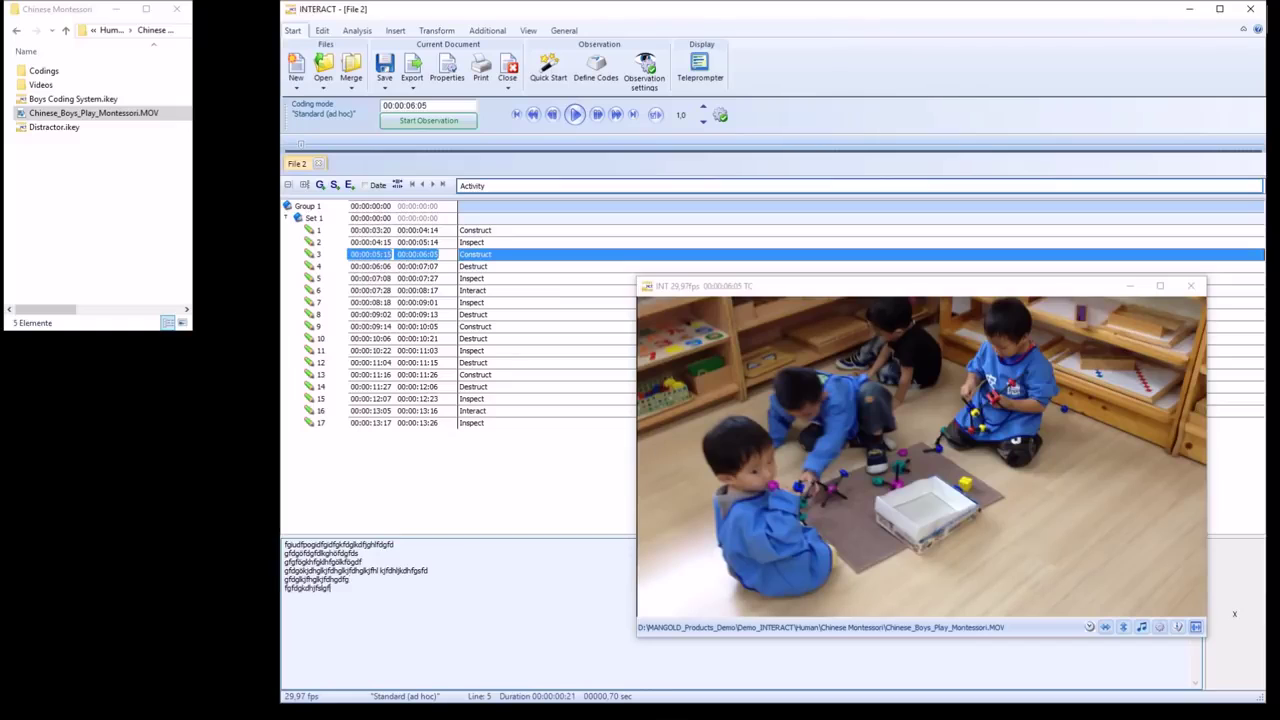
{"action": "left_click", "coordinate": [443, 255]}
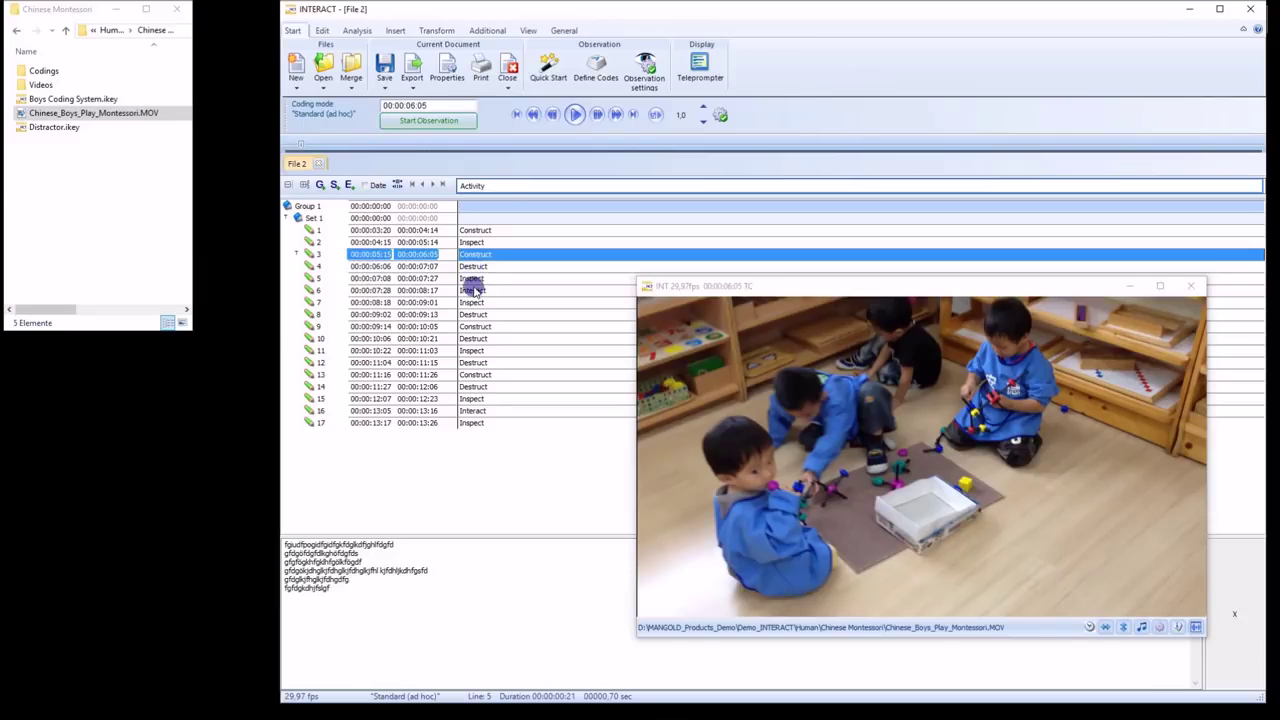
Play the video slowed to 0.4 speed, log Inspect, Destruct and Interact events in a new observation, and pause playback
{"action": "left_click", "coordinate": [575, 116]}
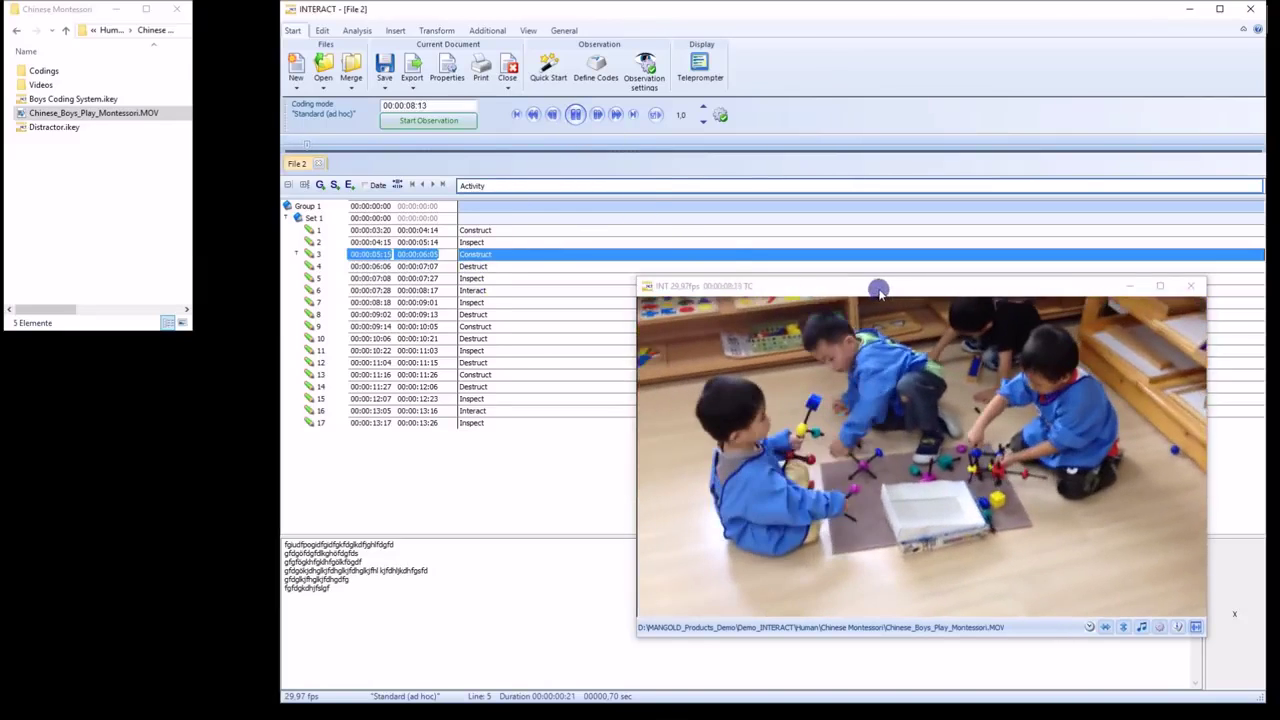
{"action": "scroll", "coordinate": [705, 118], "scroll_direction": "down", "scroll_amount": 6}
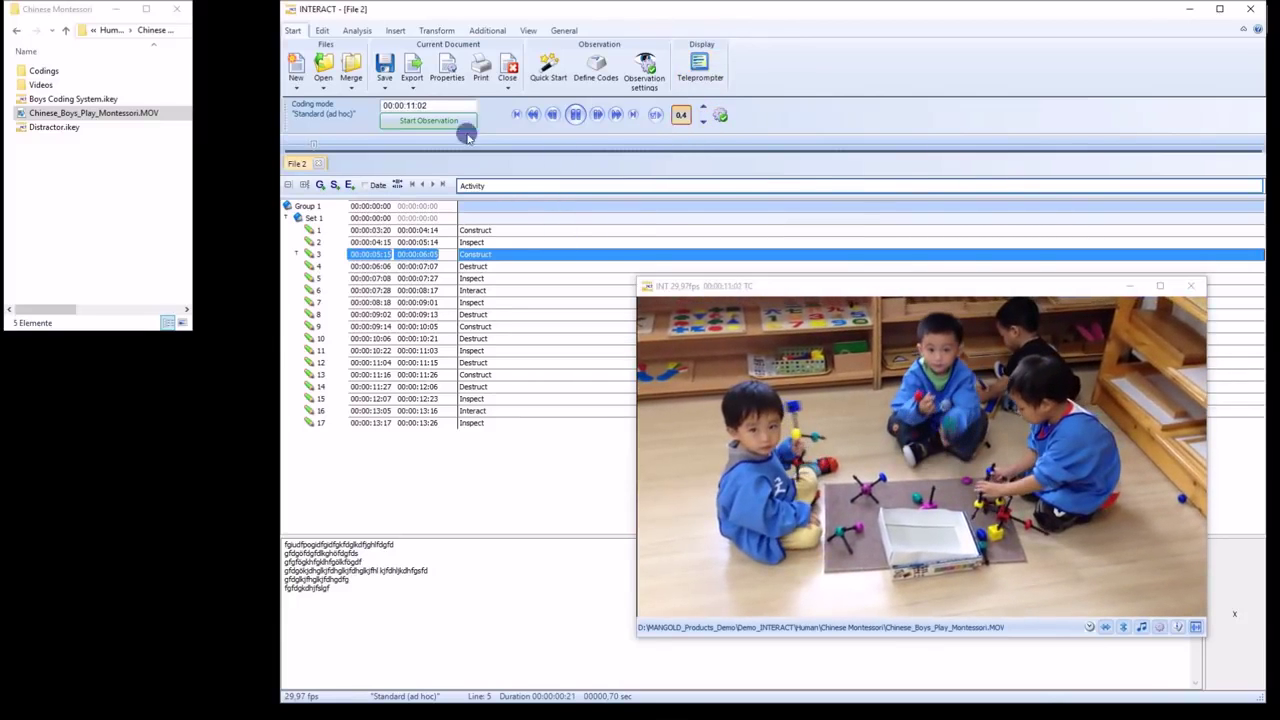
{"action": "left_click", "coordinate": [425, 120]}
{"action": "left_click", "coordinate": [217, 356]}
{"action": "left_click", "coordinate": [217, 340]}
{"action": "left_click", "coordinate": [218, 356]}
{"action": "left_click", "coordinate": [221, 371]}
{"action": "left_click", "coordinate": [225, 356]}
{"action": "left_click", "coordinate": [226, 356]}
{"action": "left_click", "coordinate": [575, 114]}
{"action": "left_click", "coordinate": [657, 288]}
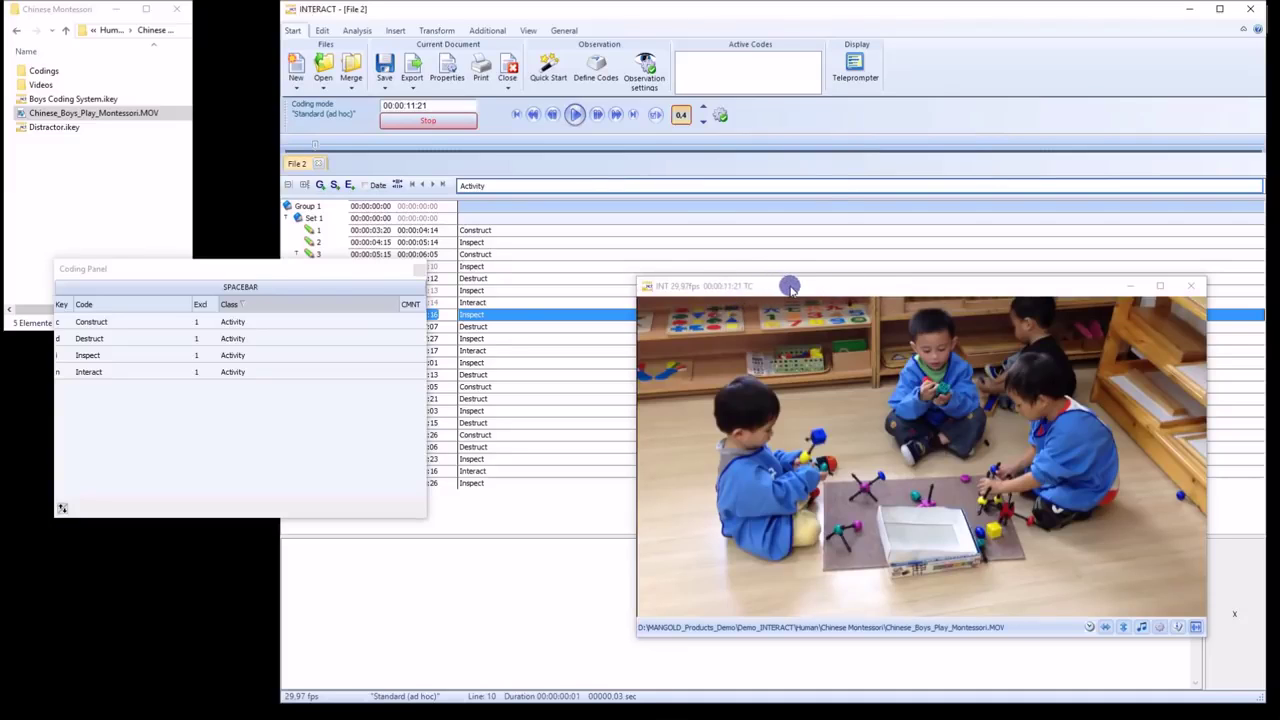
Stop the observation and select the third coded event to bring up its comment text
{"action": "left_click_drag", "start_coordinate": [348, 272], "coordinate": [359, 410]}
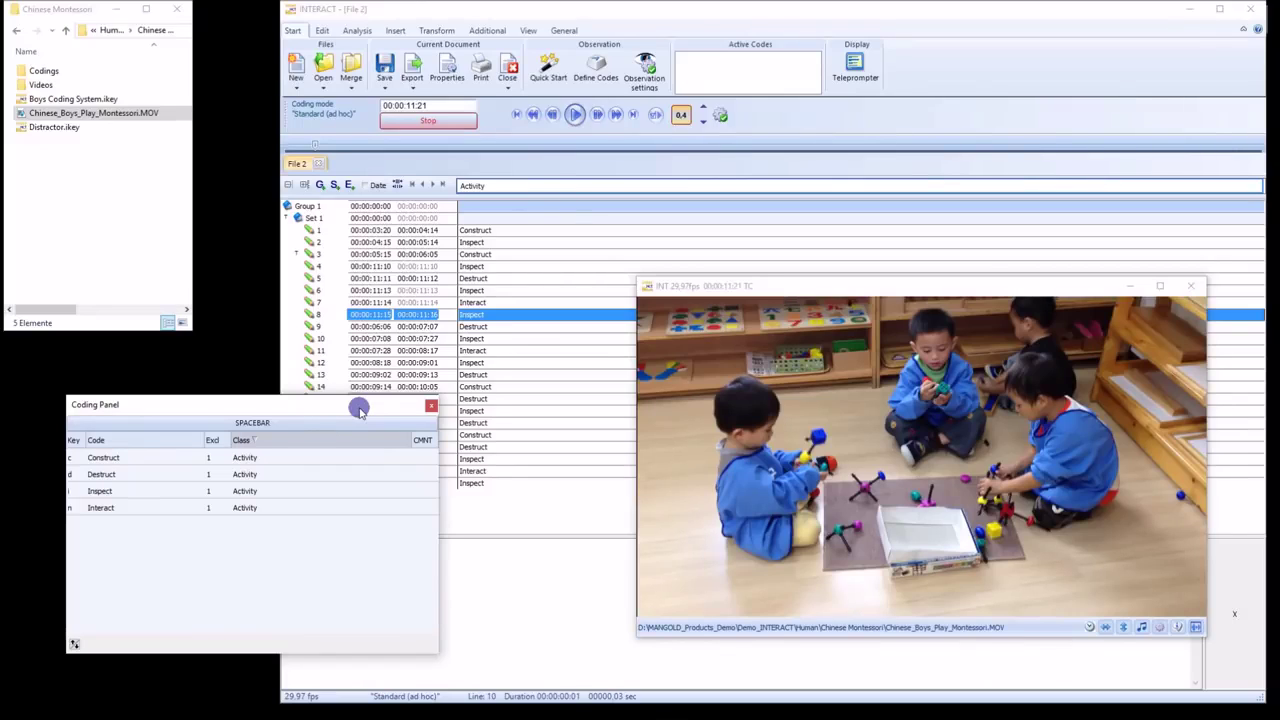
{"action": "left_click", "coordinate": [443, 126]}
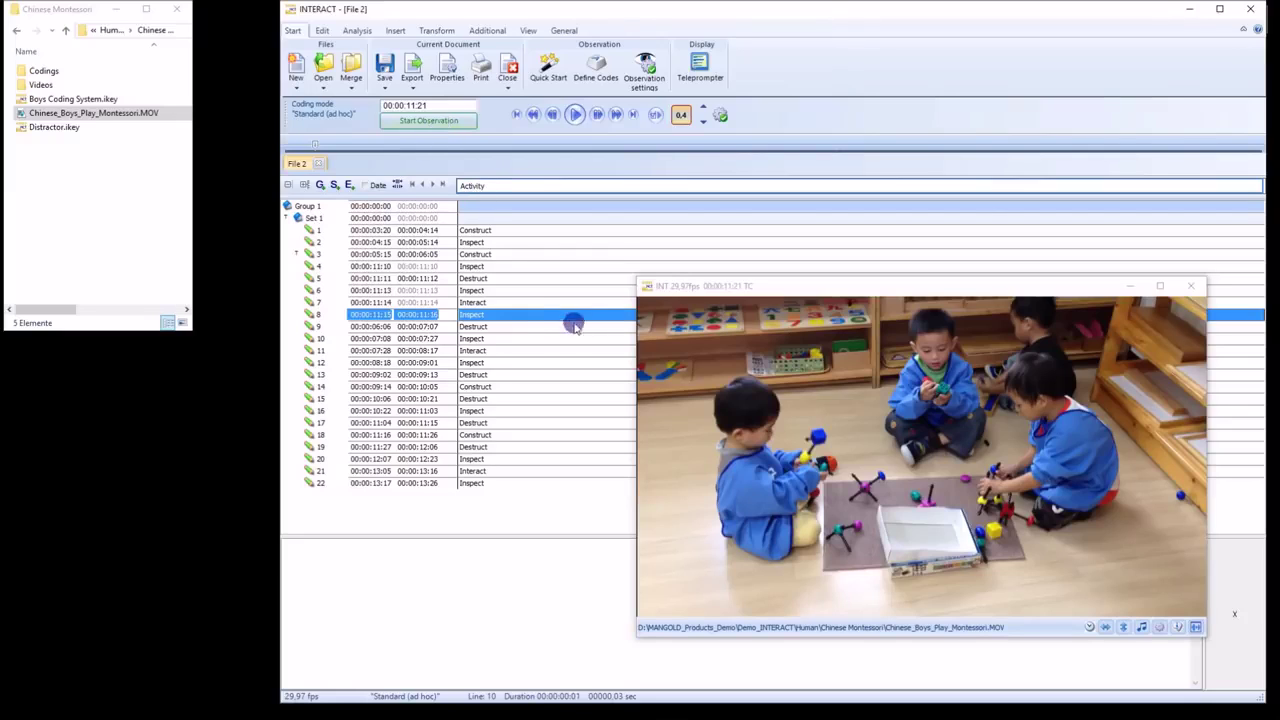
{"action": "left_click", "coordinate": [445, 279]}
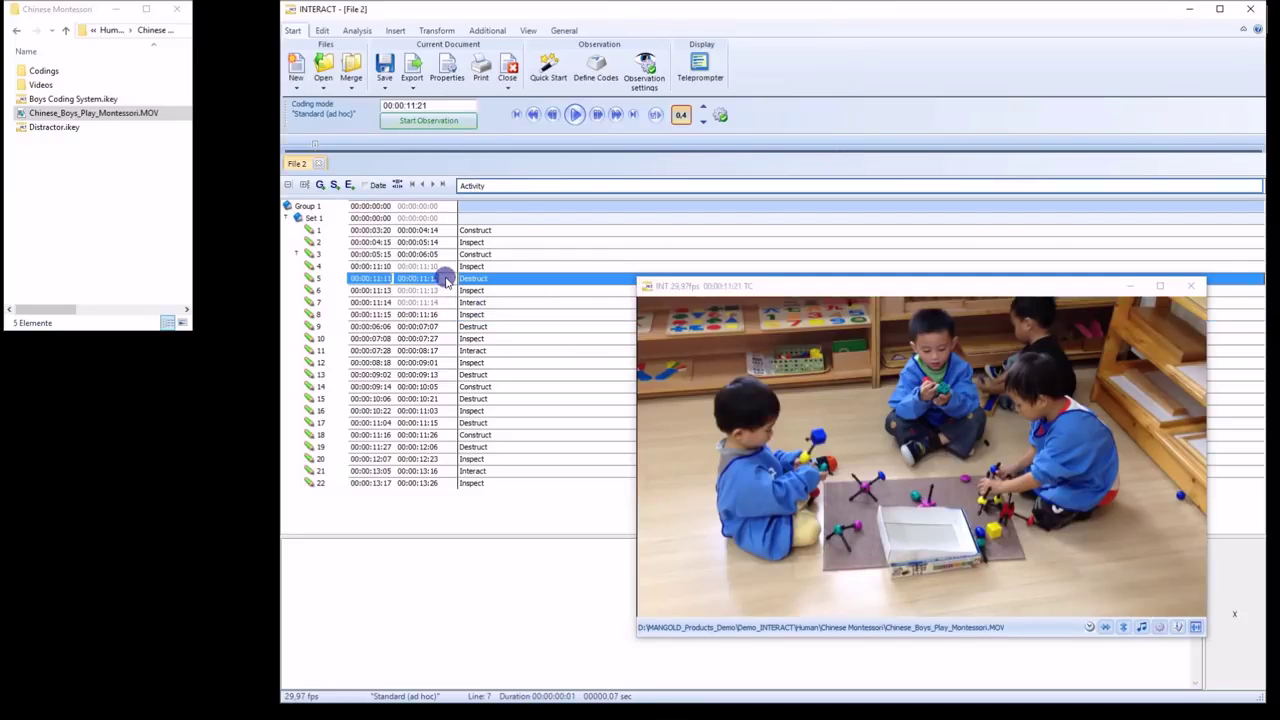
{"action": "key", "text": "Up"}
{"action": "key", "text": "Up"}
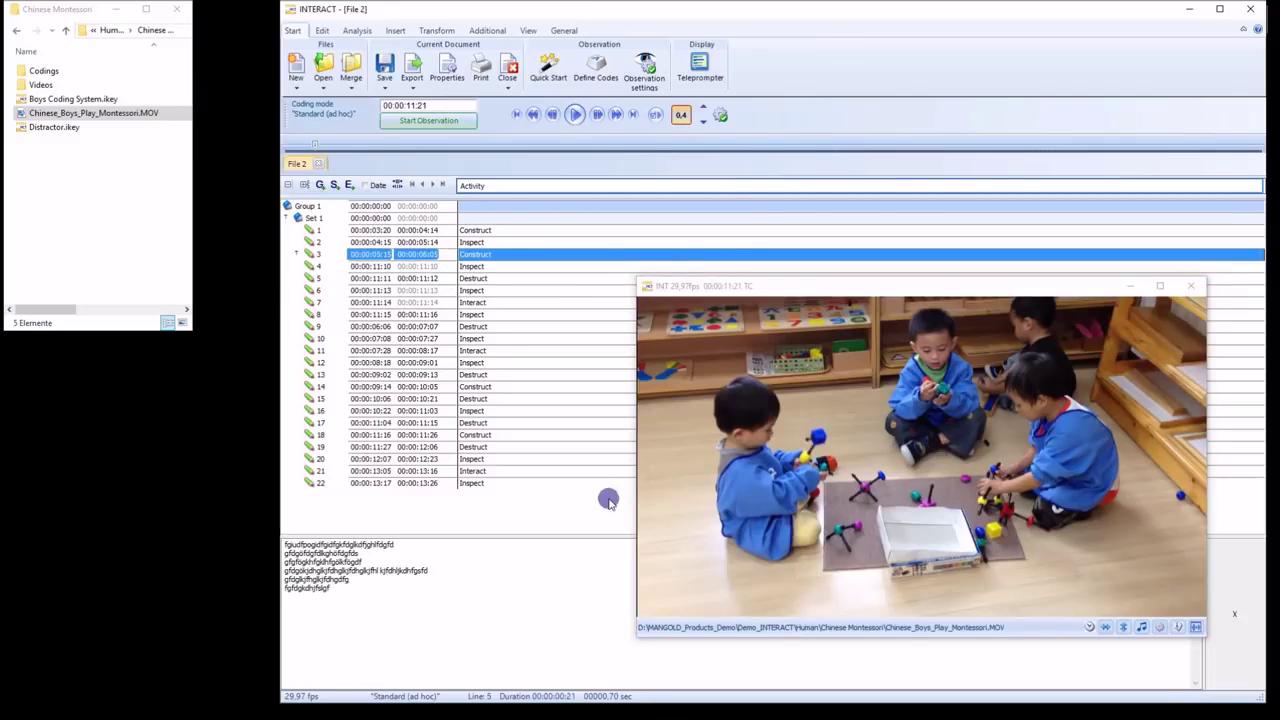
{"action": "left_click_drag", "start_coordinate": [409, 594], "coordinate": [296, 545]}
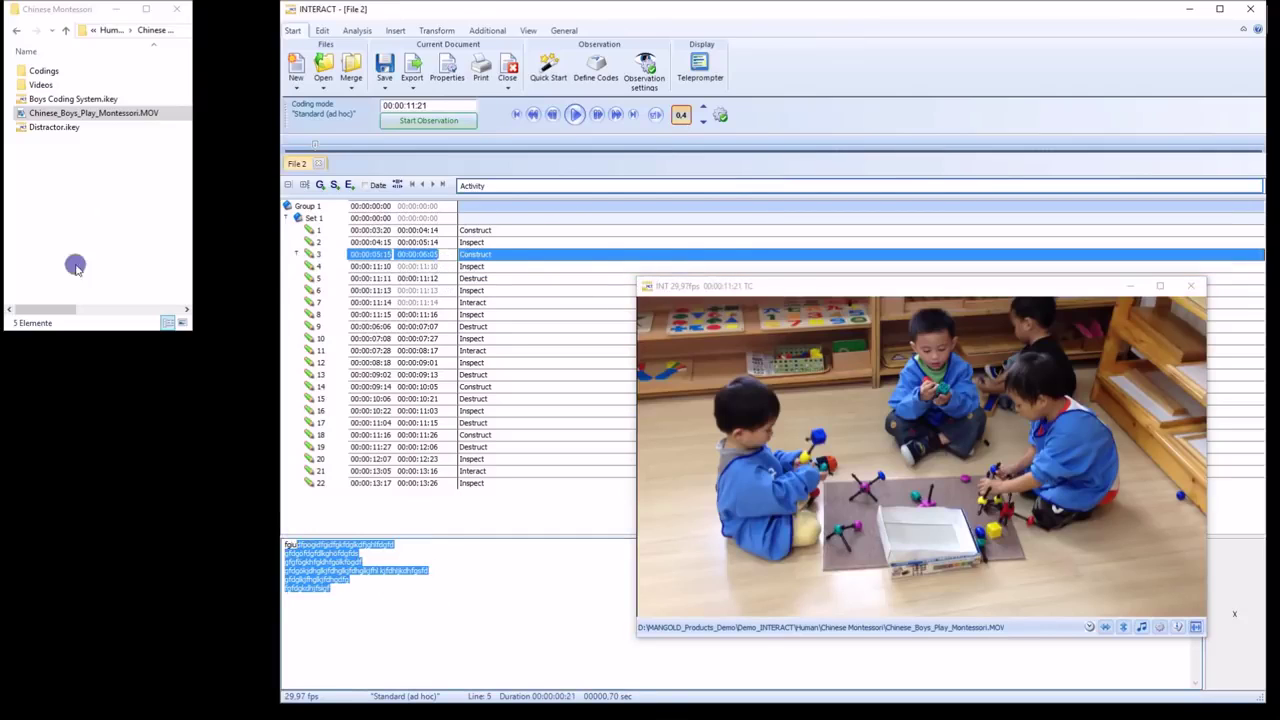
Attach INTERACT_Features_EN.docx, Microsoft Excel doc.xlsx and What makes INTERACT an outstanding solution.pdf from the Docs folder to the third event's comment
{"action": "left_click", "coordinate": [16, 31]}
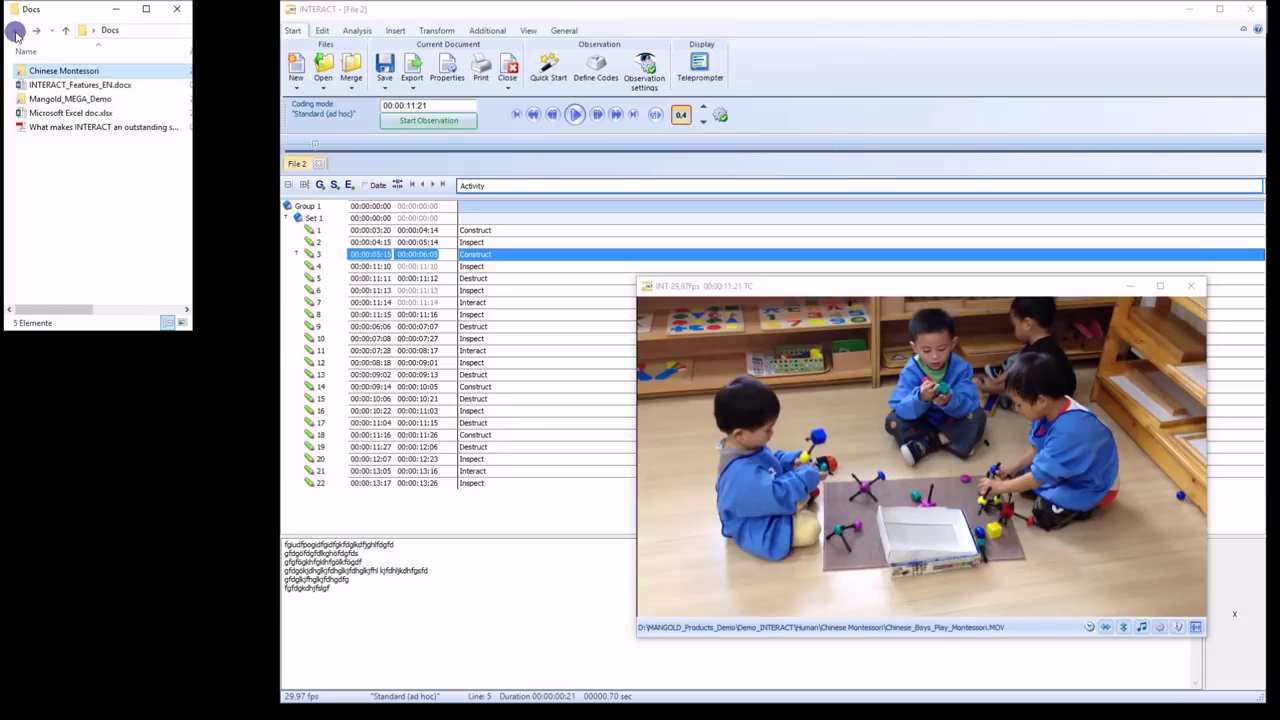
{"action": "left_click", "coordinate": [68, 86]}
{"action": "left_click_drag", "start_coordinate": [68, 86], "coordinate": [459, 640]}
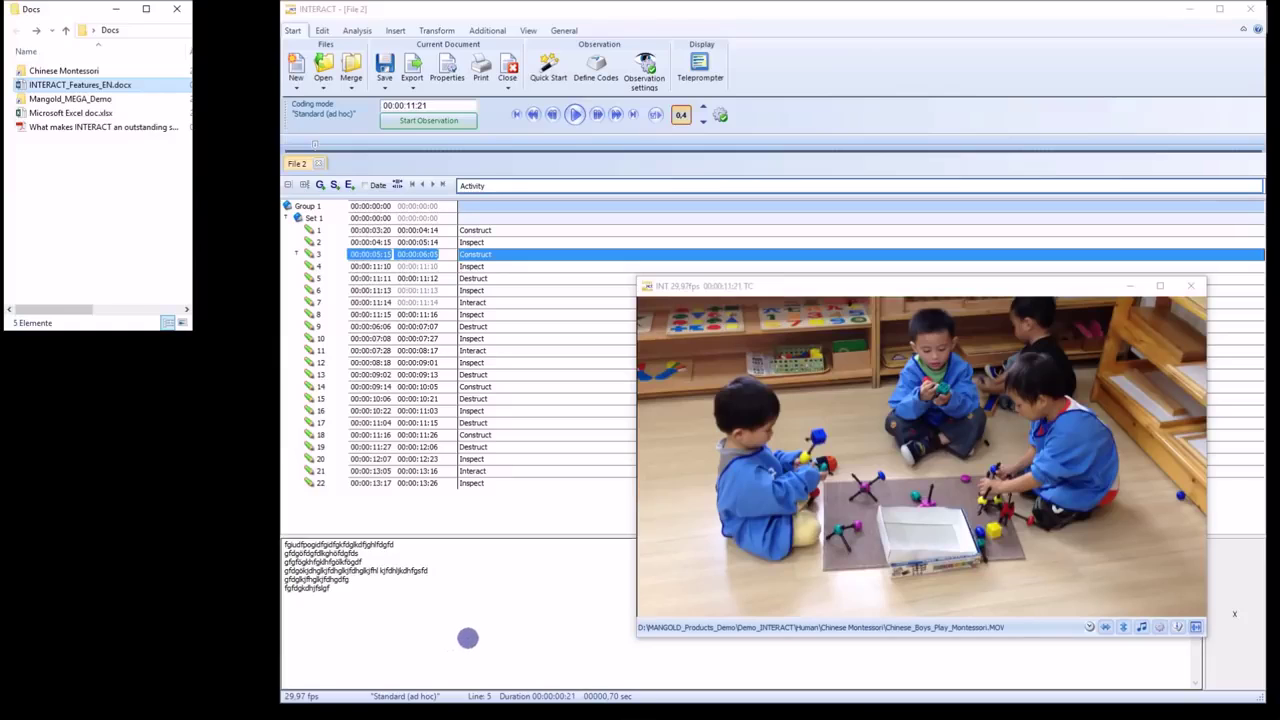
{"action": "left_click", "coordinate": [477, 288]}
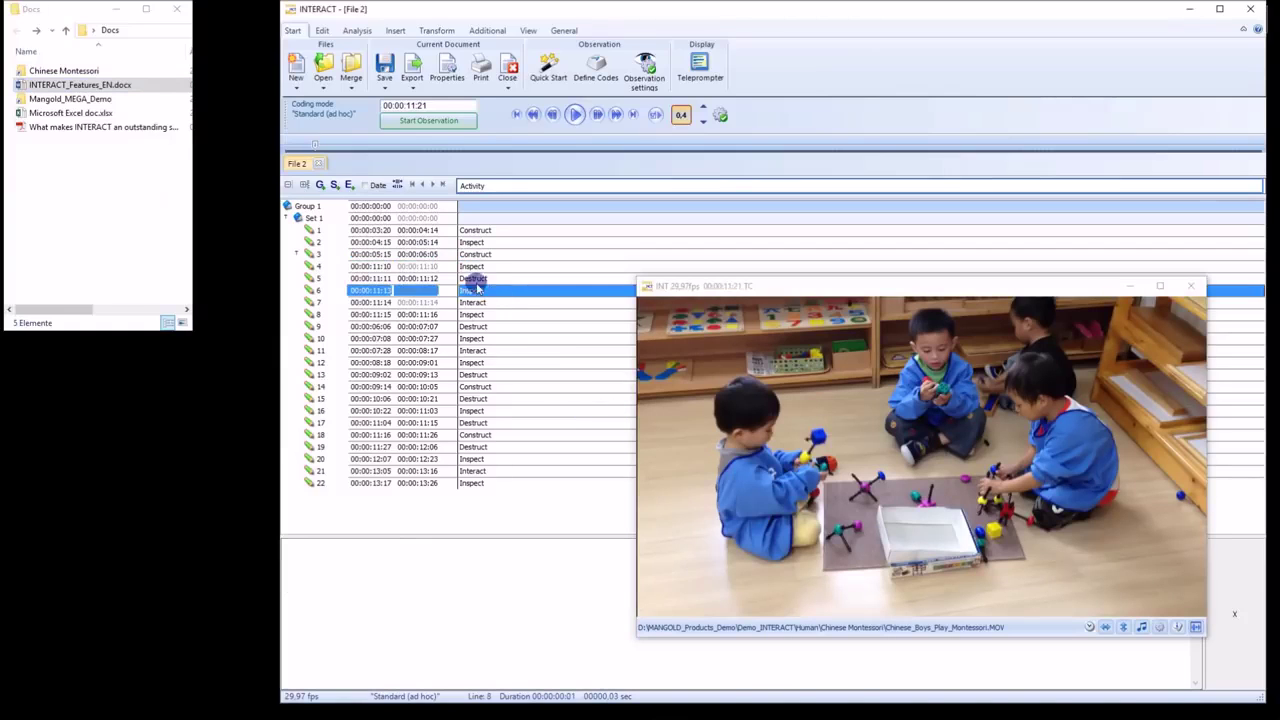
{"action": "left_click", "coordinate": [452, 254]}
{"action": "left_click_drag", "start_coordinate": [80, 86], "coordinate": [553, 596]}
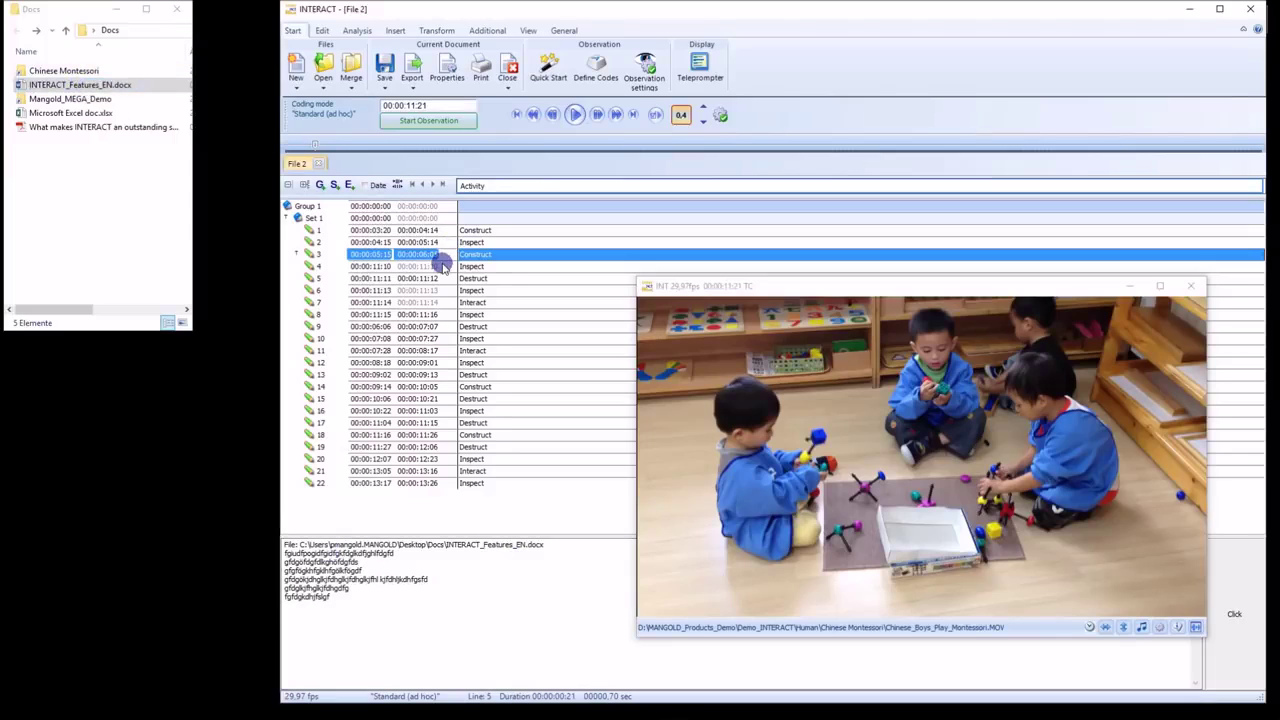
{"action": "left_click_drag", "start_coordinate": [70, 113], "coordinate": [495, 652]}
{"action": "left_click_drag", "start_coordinate": [111, 128], "coordinate": [486, 591]}
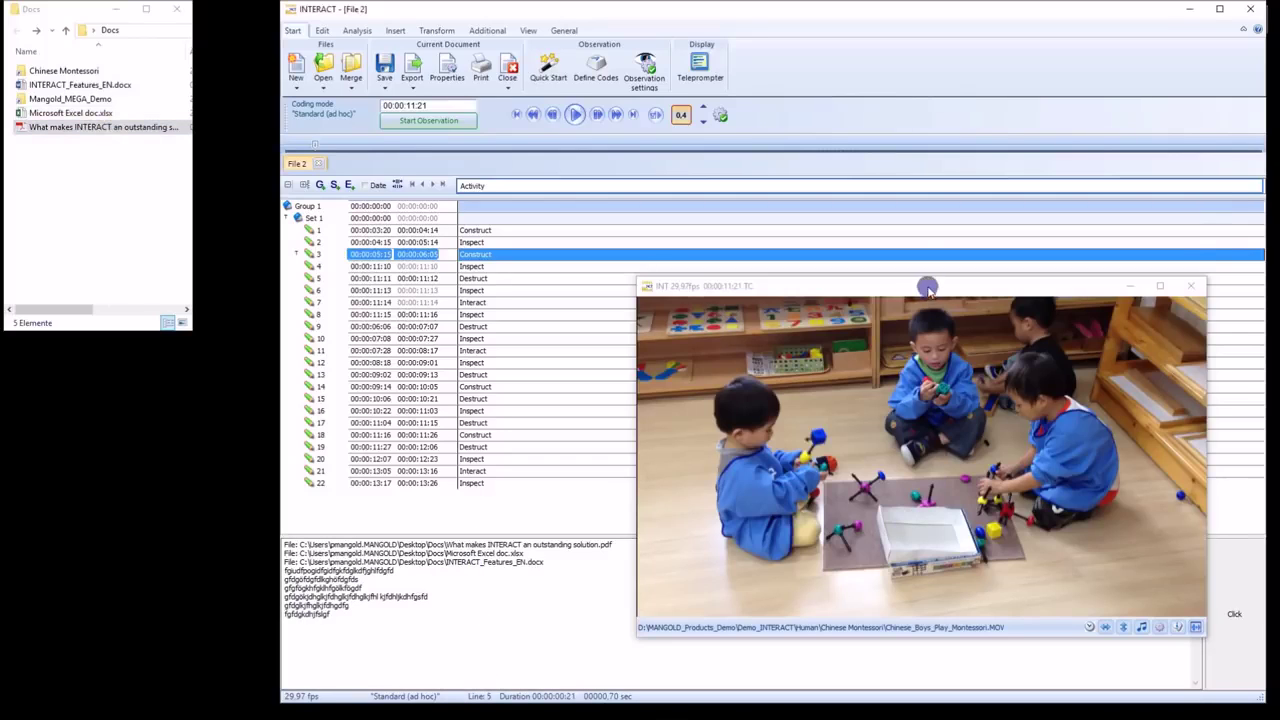
Open the three documents linked to the third event to view them side by side, and close them all
{"action": "left_click_drag", "start_coordinate": [928, 288], "coordinate": [925, 258]}
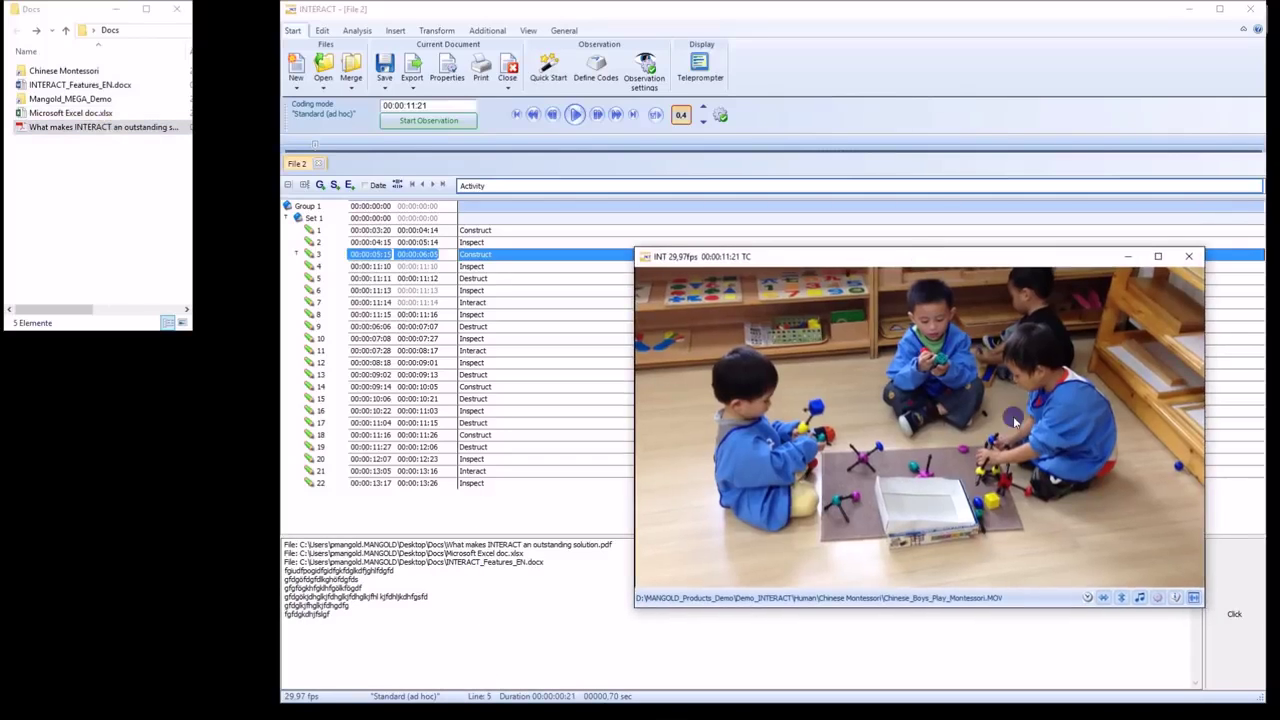
{"action": "left_click", "coordinate": [1238, 613]}
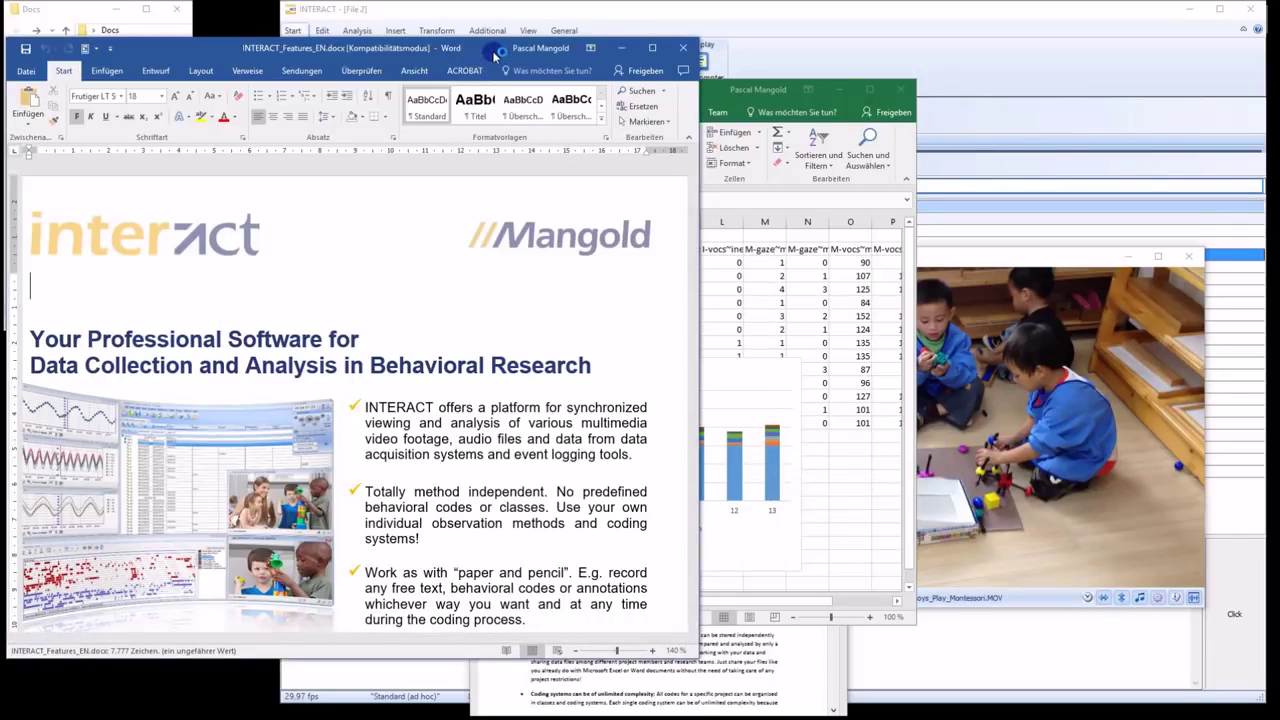
{"action": "left_click_drag", "start_coordinate": [494, 53], "coordinate": [565, 385]}
{"action": "left_click_drag", "start_coordinate": [607, 86], "coordinate": [923, 332]}
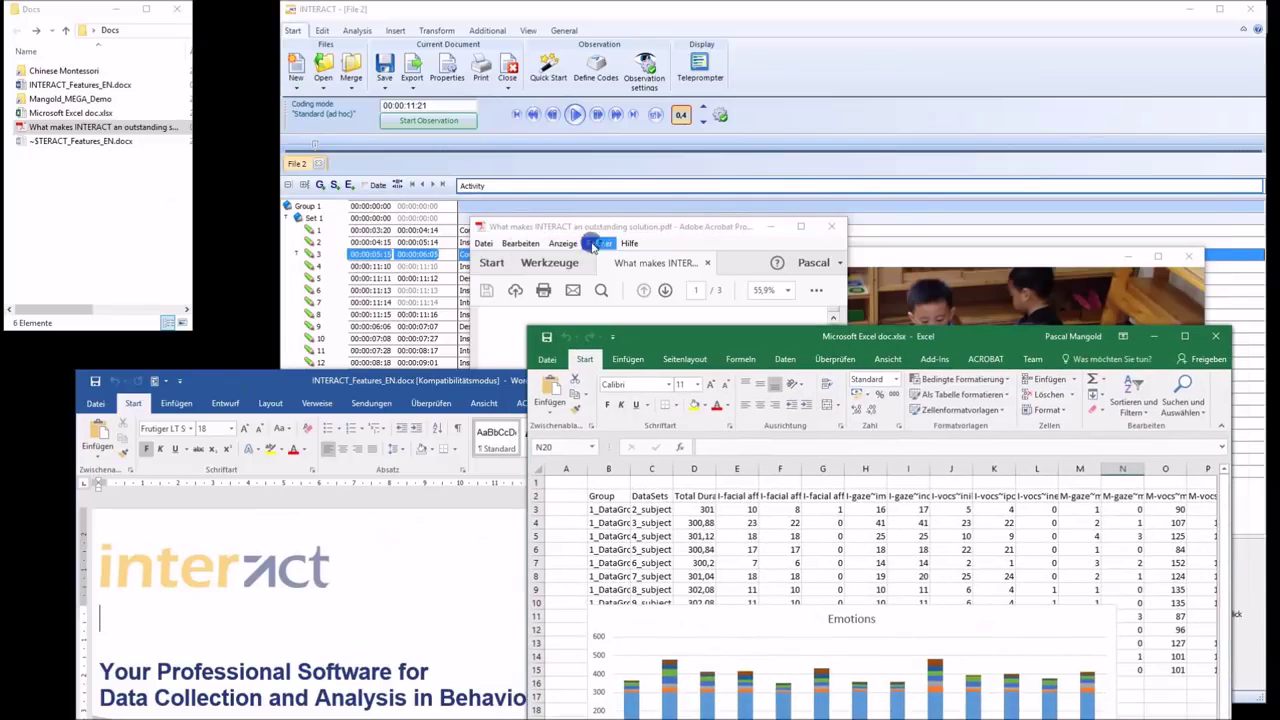
{"action": "left_click", "coordinate": [1218, 341]}
{"action": "left_click", "coordinate": [831, 226]}
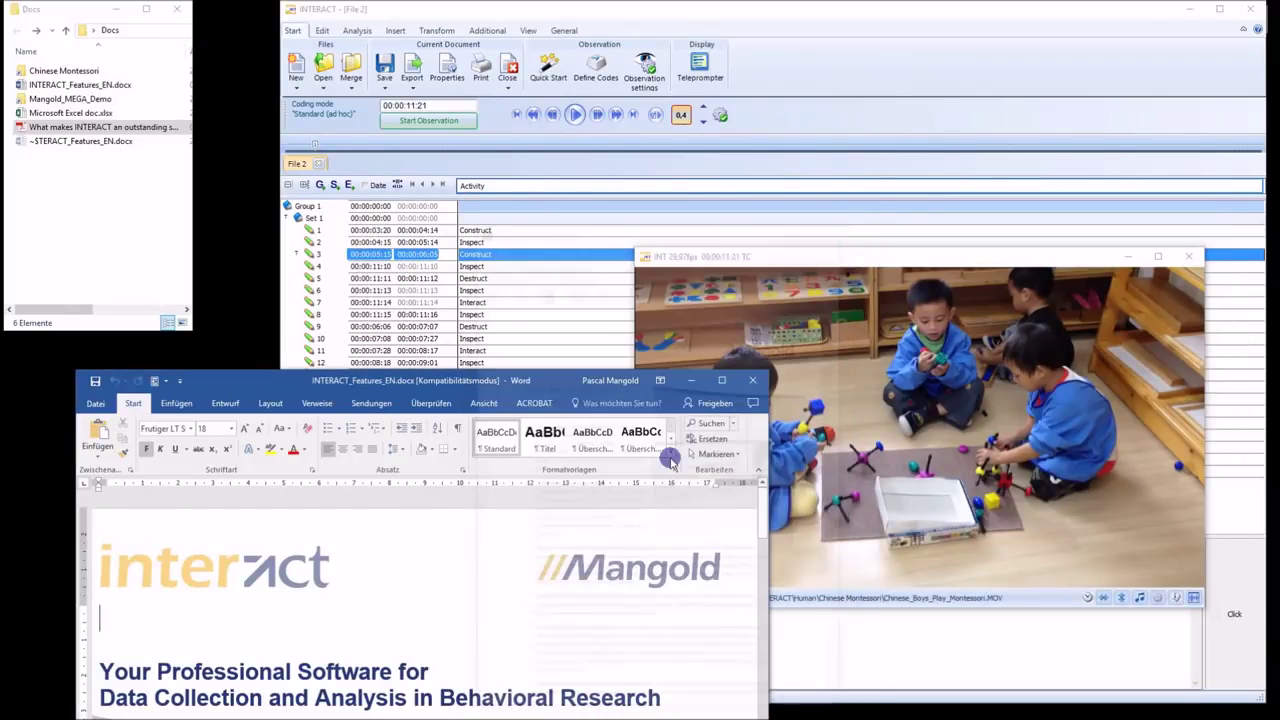
{"action": "left_click", "coordinate": [752, 382]}
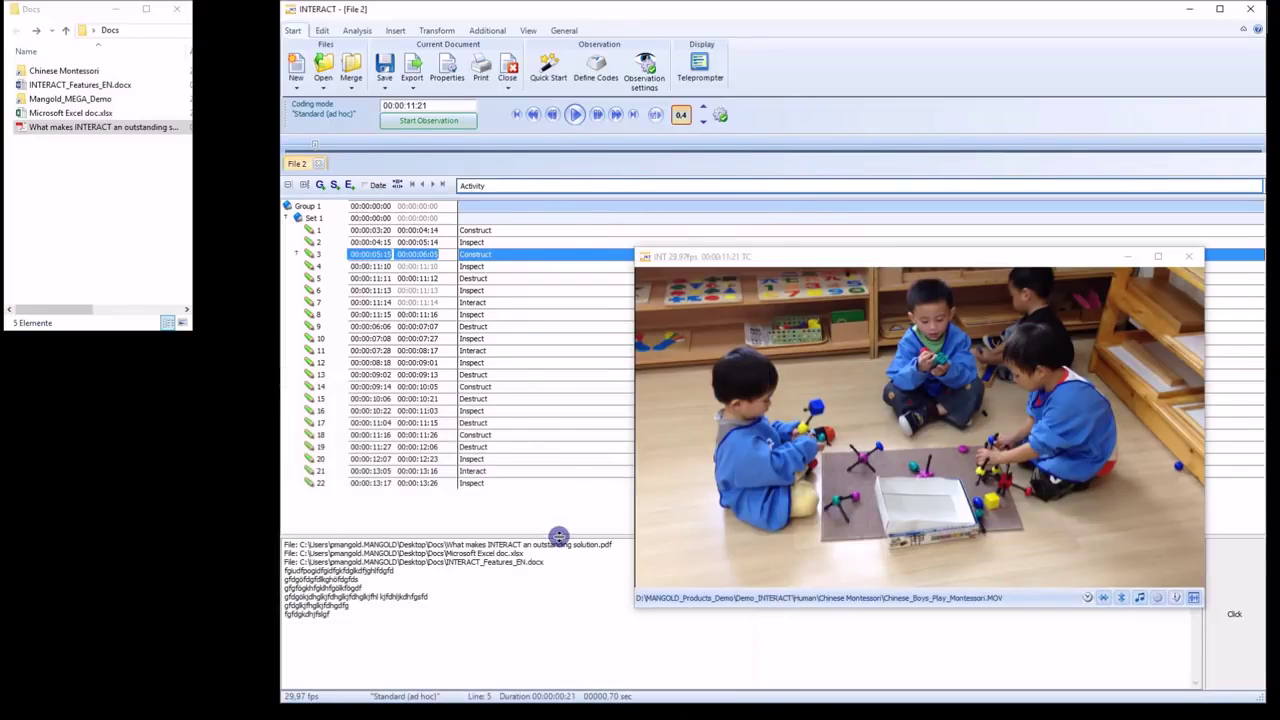
{"action": "left_click_drag", "start_coordinate": [558, 536], "coordinate": [555, 528]}
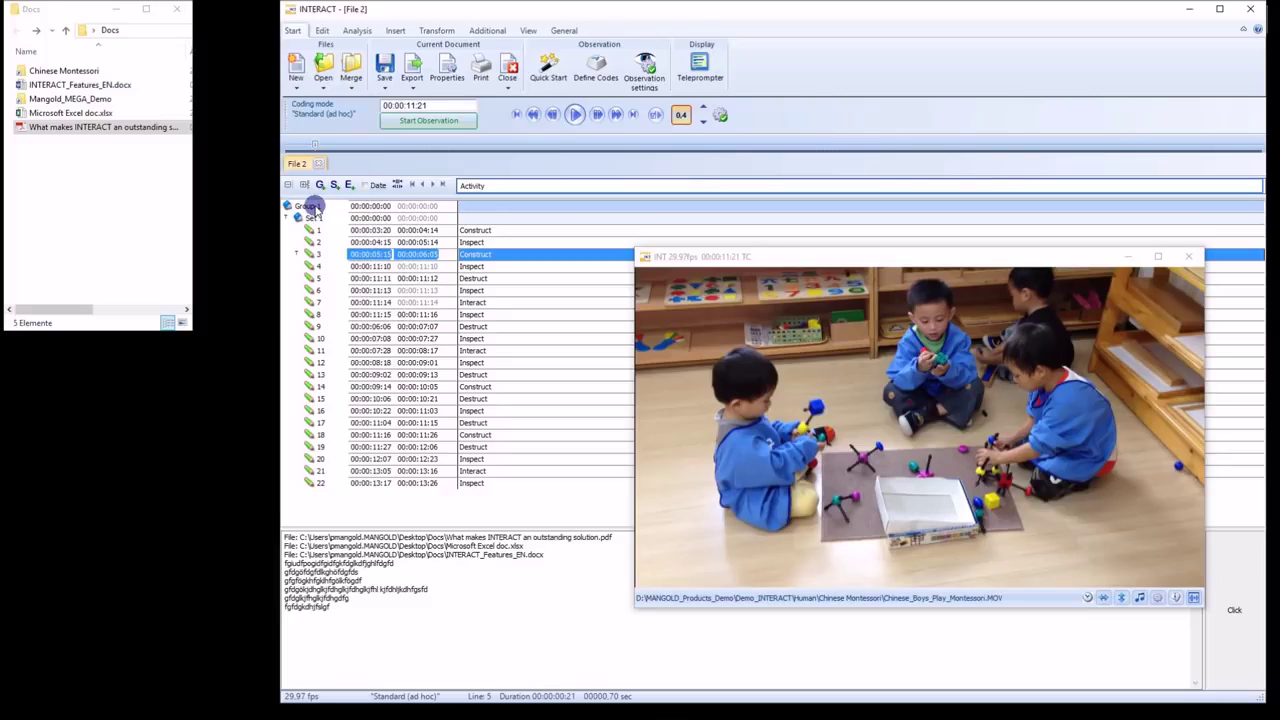
Try adding seven independent variables to Set 1
{"action": "left_click", "coordinate": [443, 218]}
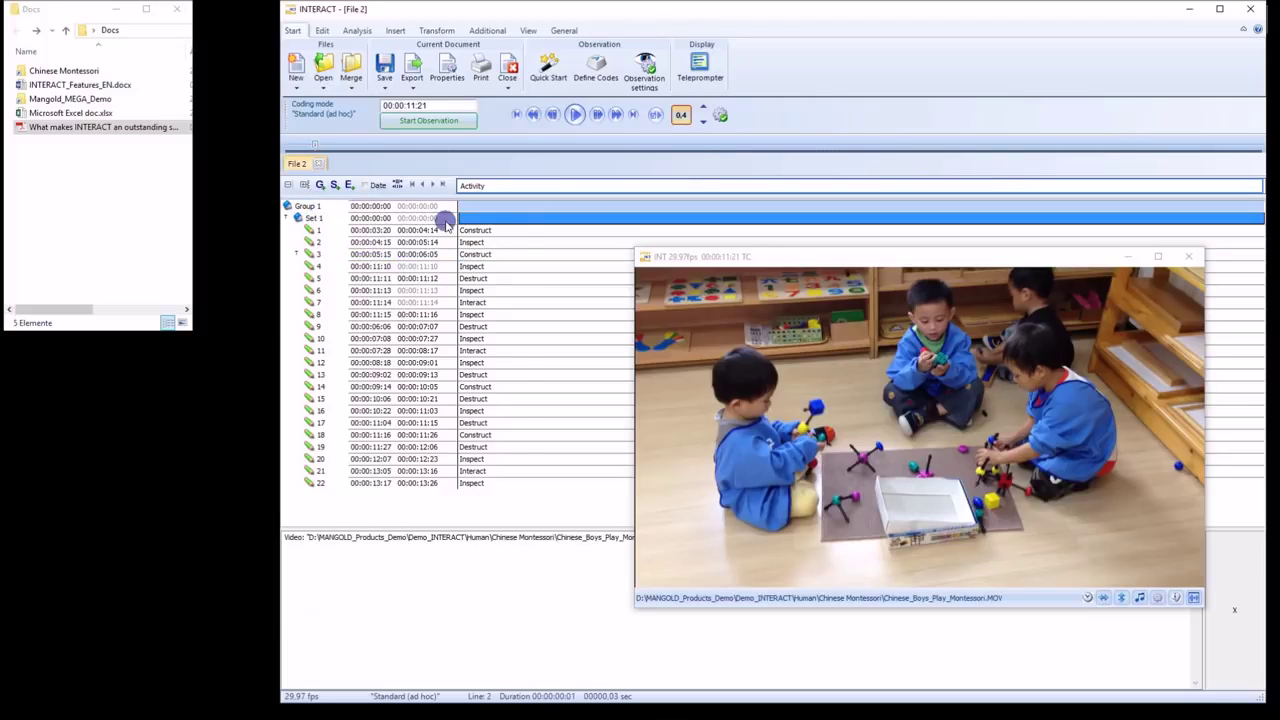
{"action": "right_click", "coordinate": [445, 219]}
{"action": "left_click", "coordinate": [468, 253]}
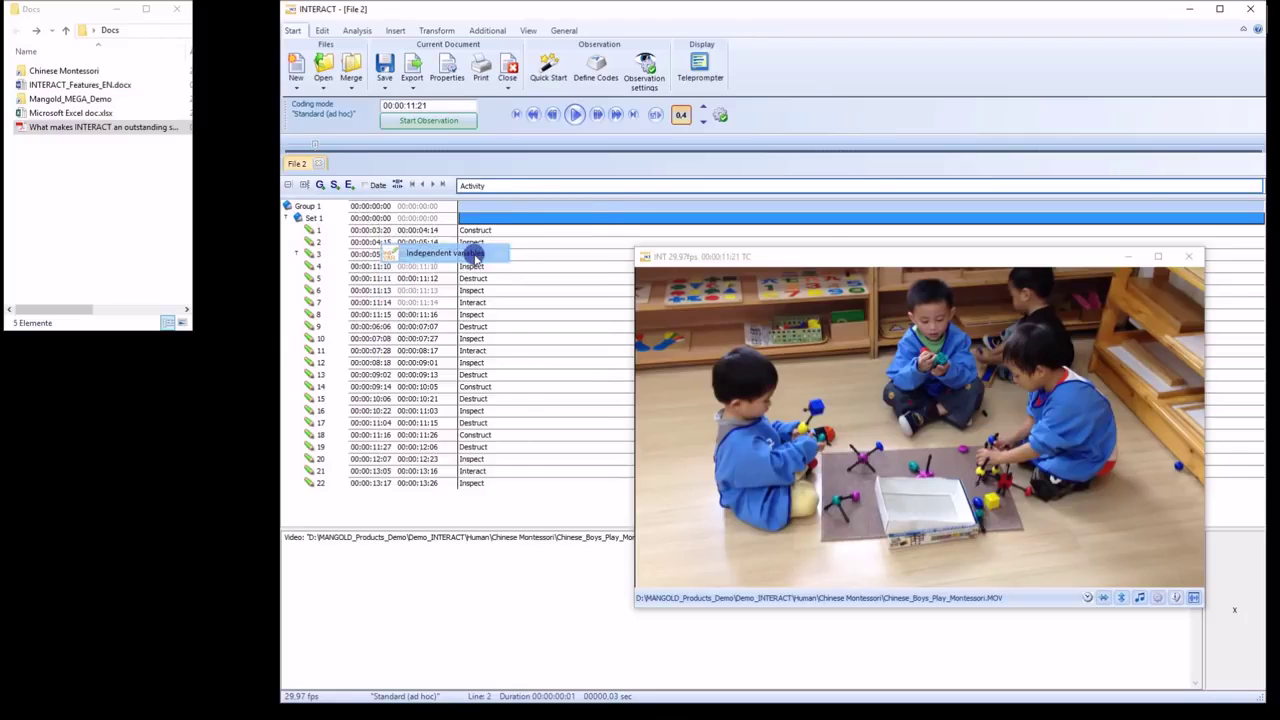
{"action": "double_click", "coordinate": [432, 241]}
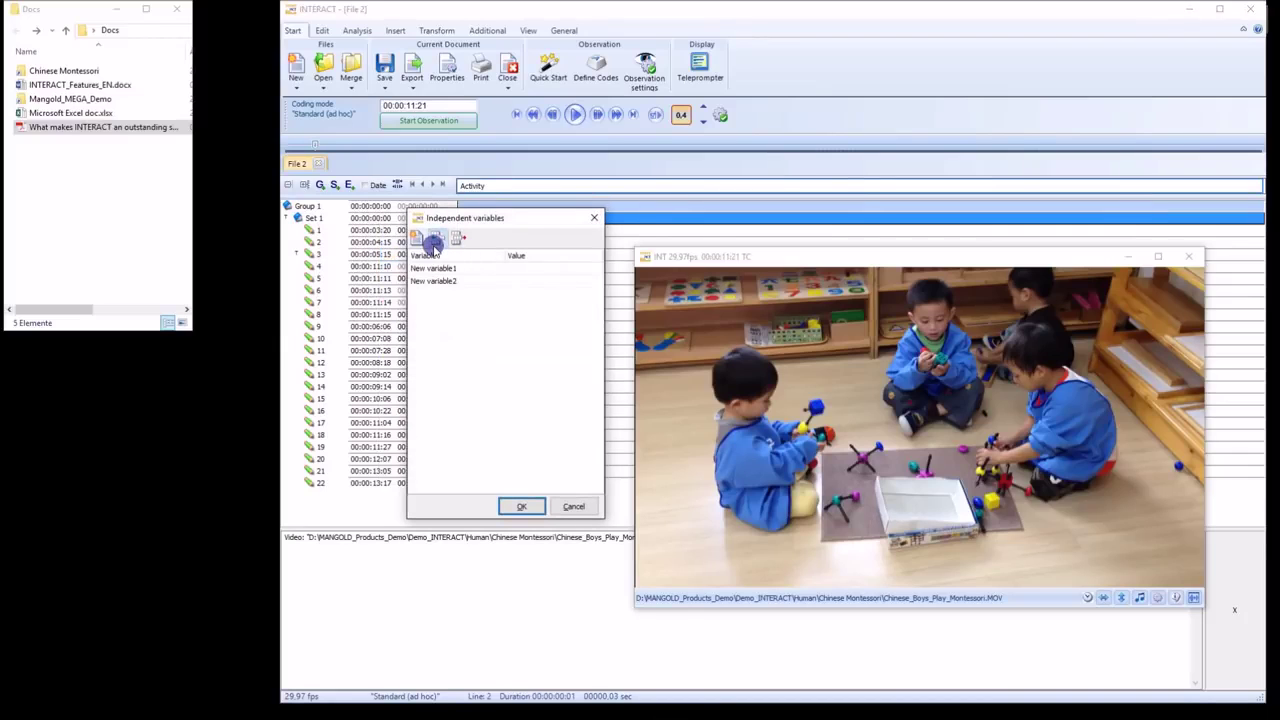
{"action": "left_click", "coordinate": [435, 245]}
{"action": "left_click", "coordinate": [516, 282]}
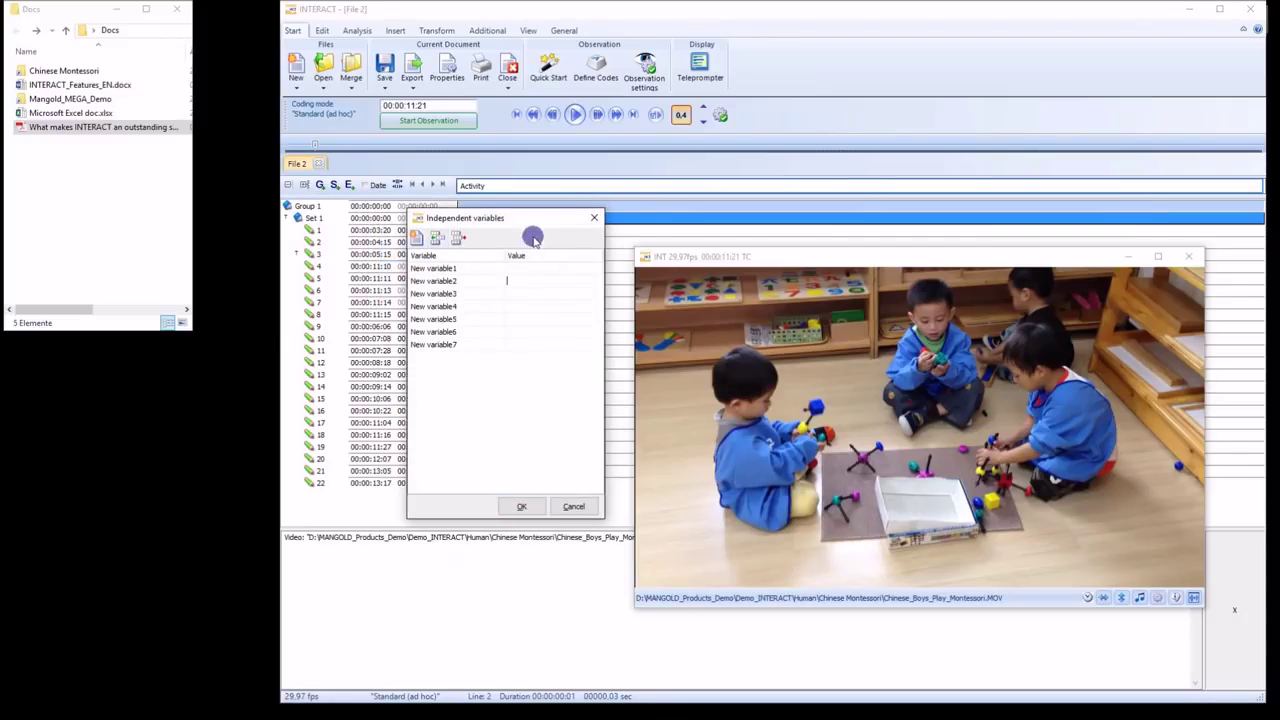
{"action": "left_click_drag", "start_coordinate": [527, 221], "coordinate": [544, 250]}
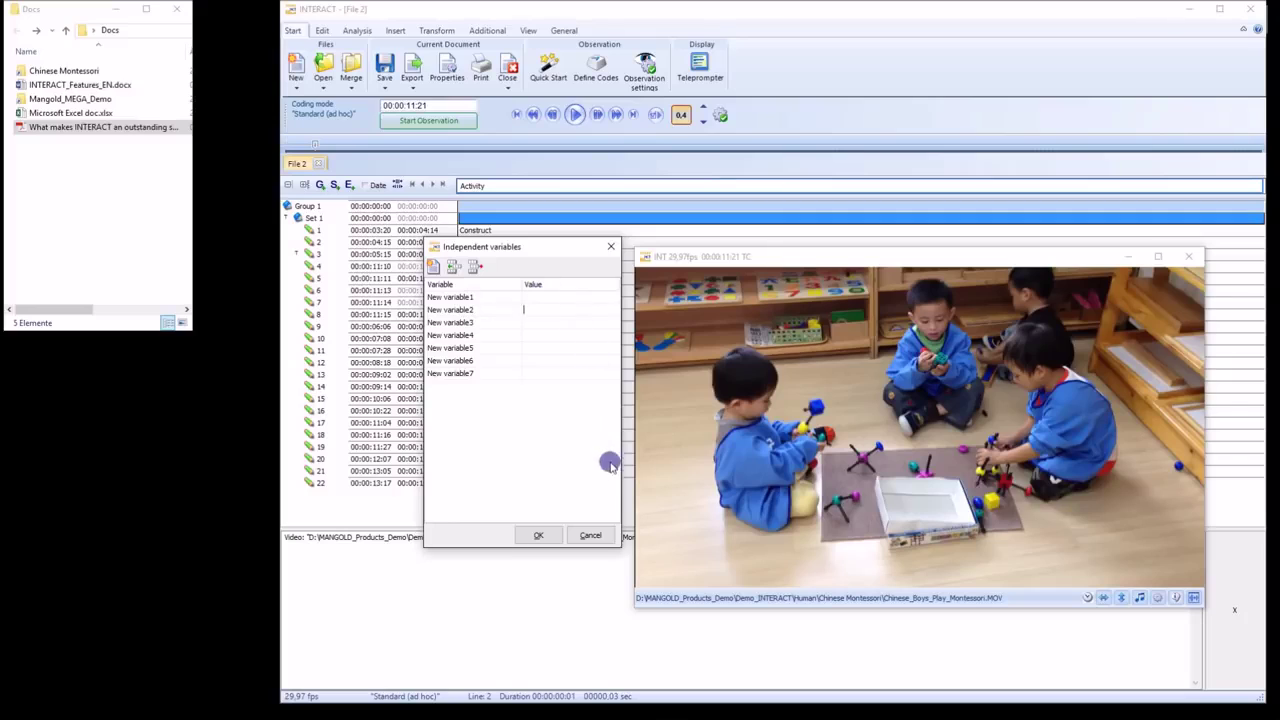
{"action": "left_click", "coordinate": [594, 536]}
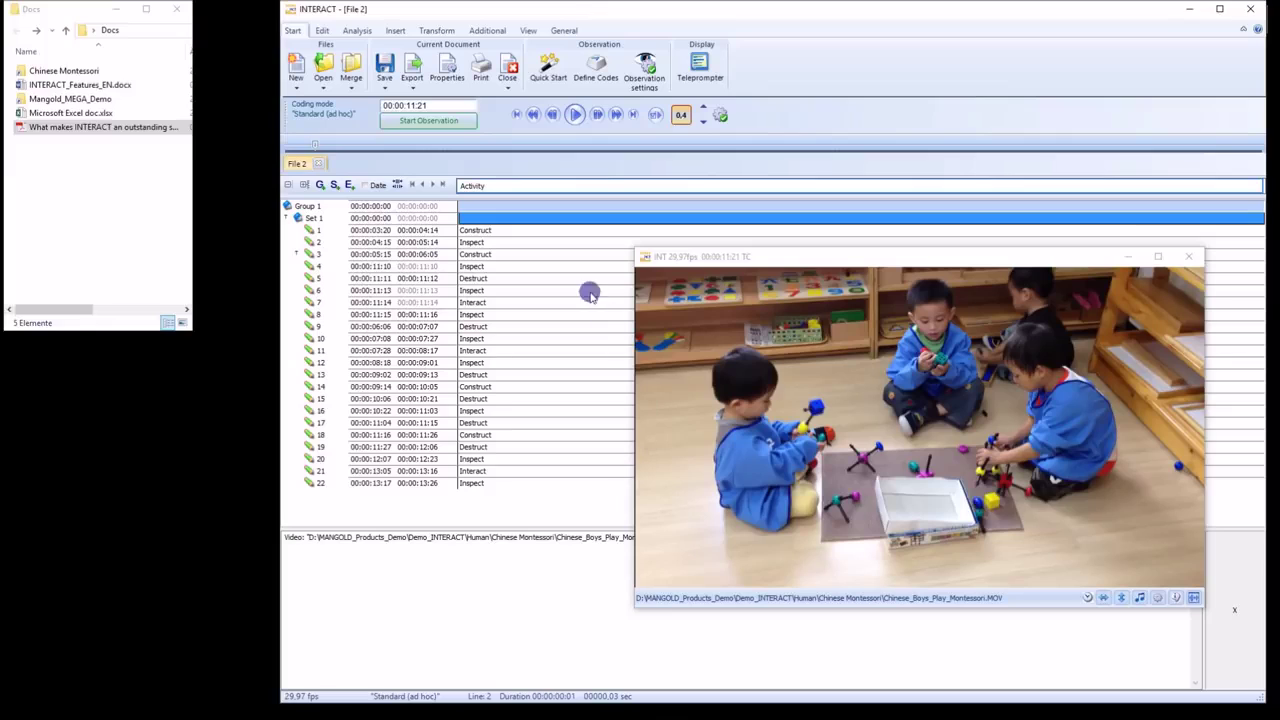
Rewind the video to its start and load 01_IdentificationGroup.key from the StudentBased Identification folder into the code definitions
{"action": "left_click", "coordinate": [516, 114]}
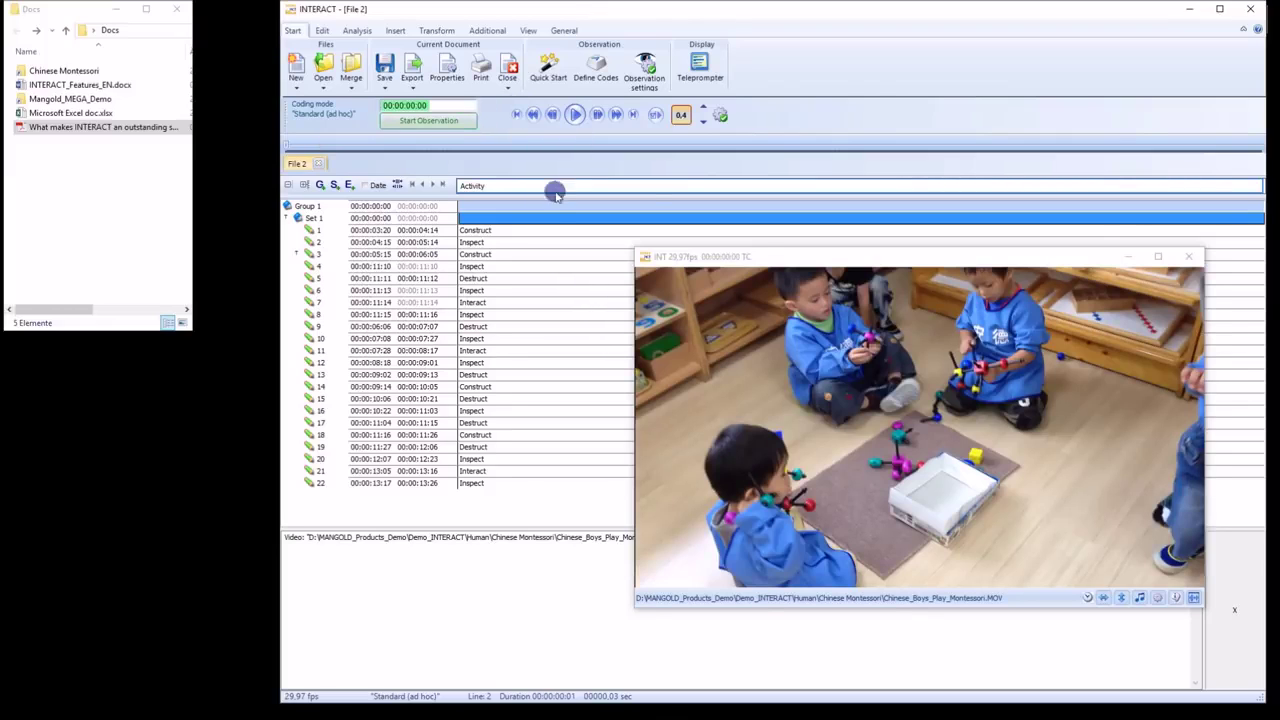
{"action": "left_click", "coordinate": [596, 64]}
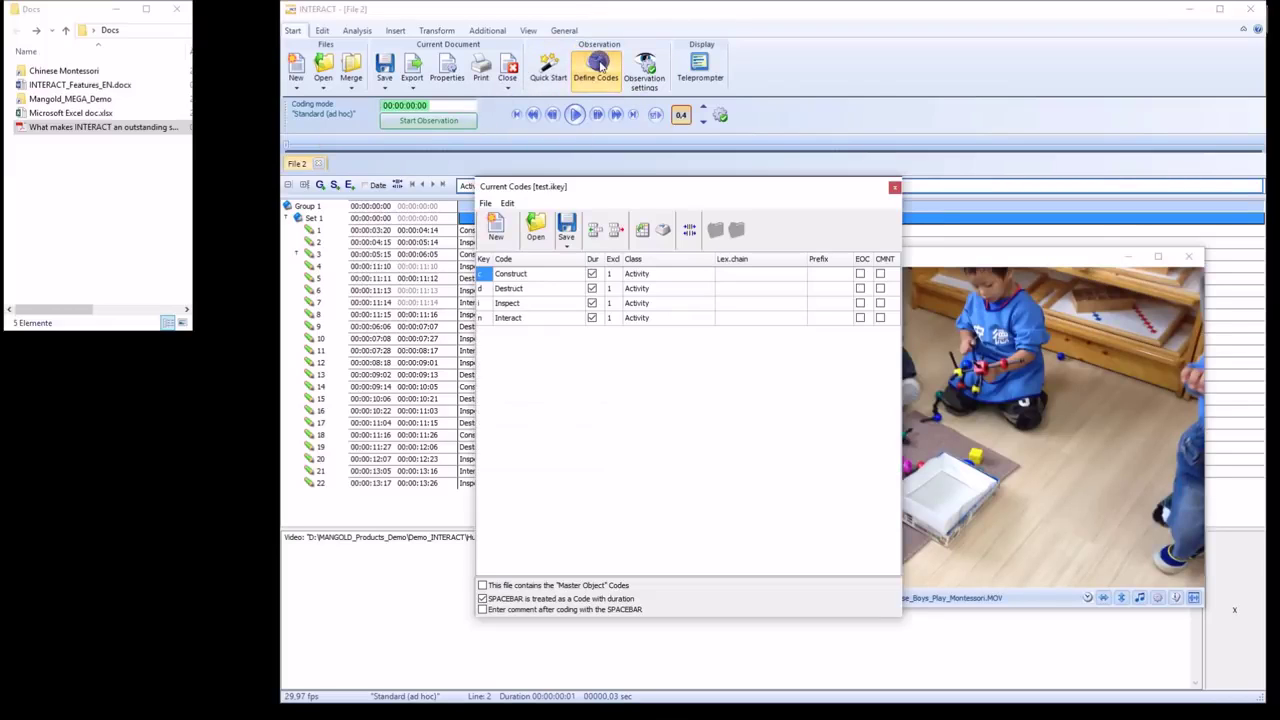
{"action": "left_click", "coordinate": [535, 228]}
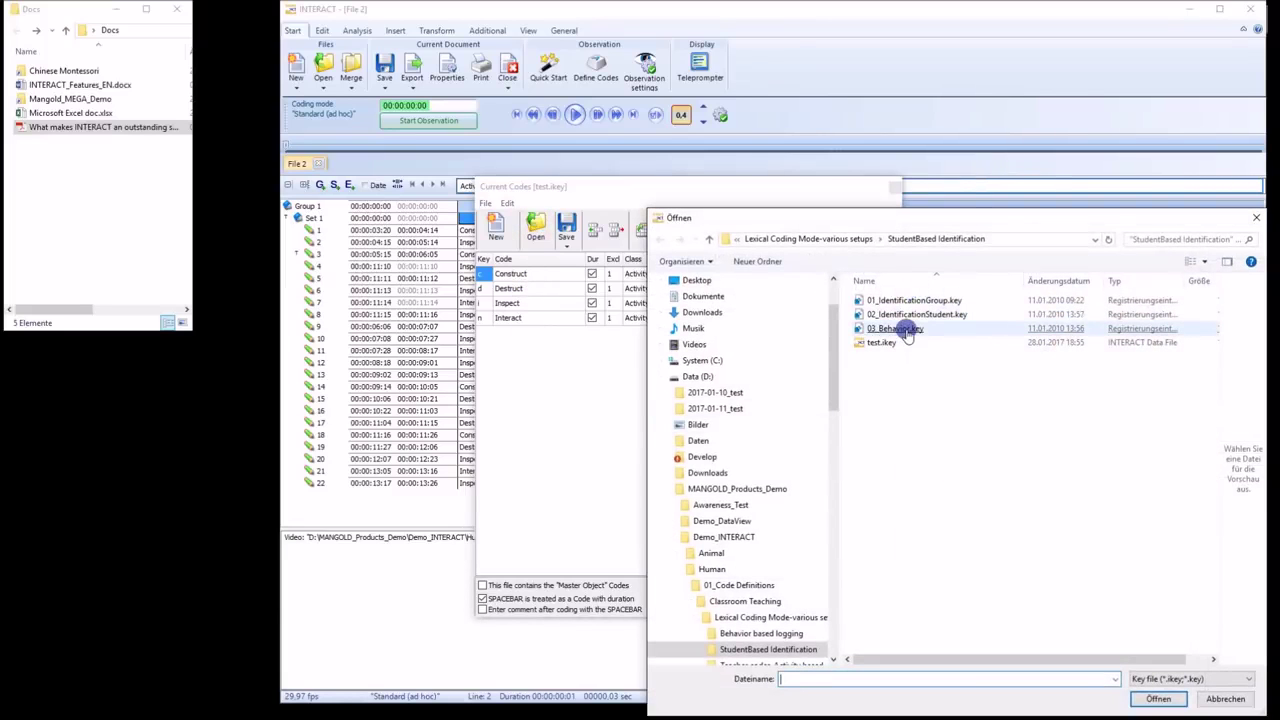
{"action": "double_click", "coordinate": [903, 300]}
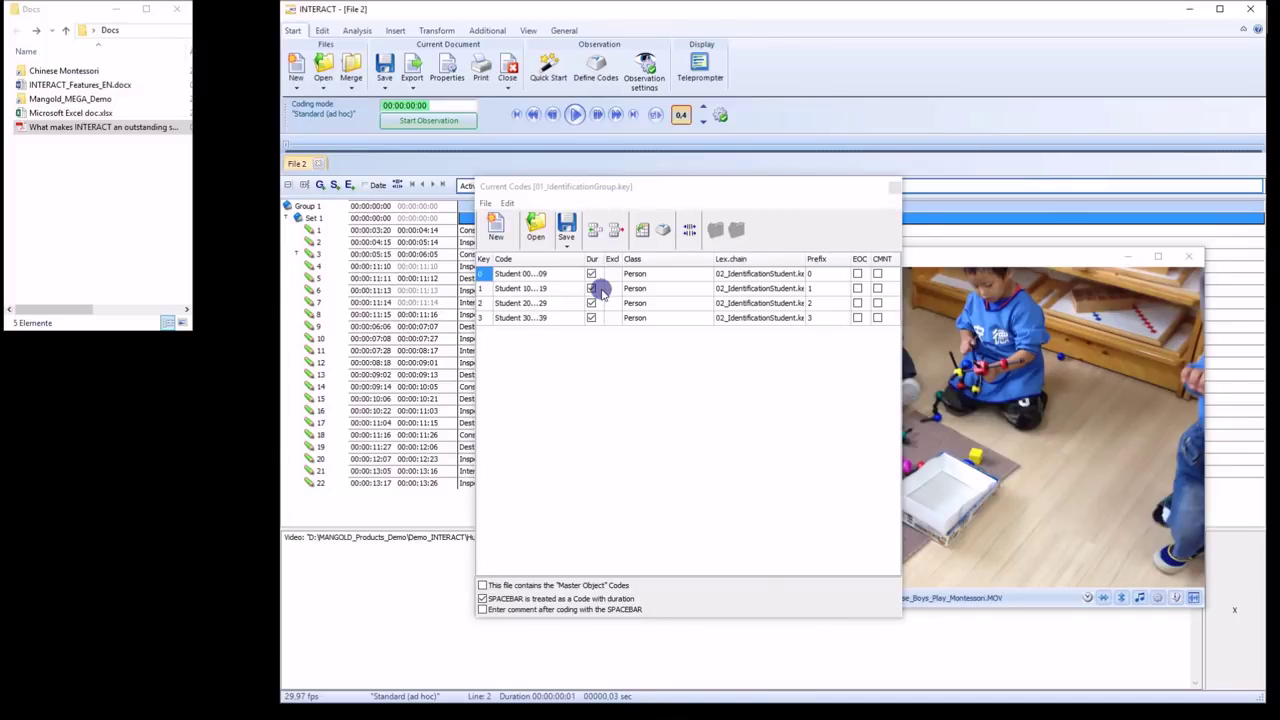
Start an observation with the video playing, log timed events for all four Student group codes, and pause the video
{"action": "left_click", "coordinate": [445, 120]}
{"action": "left_click", "coordinate": [575, 112]}
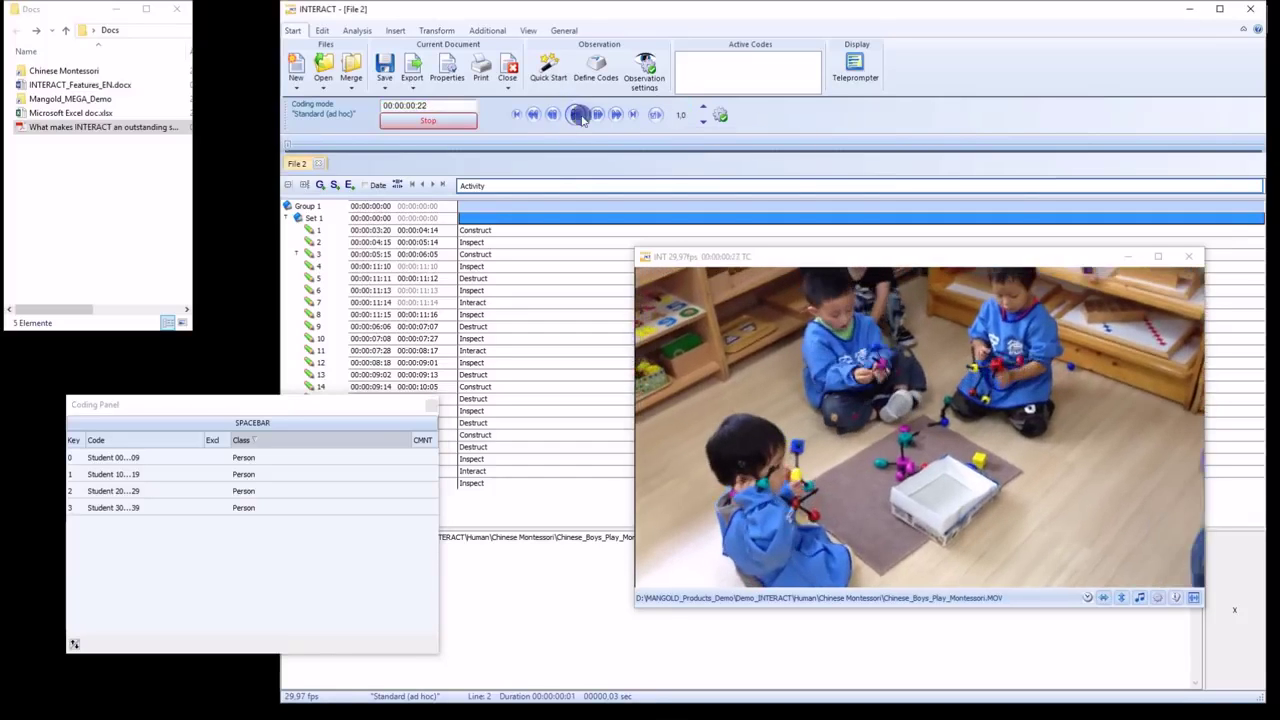
{"action": "left_click", "coordinate": [216, 460]}
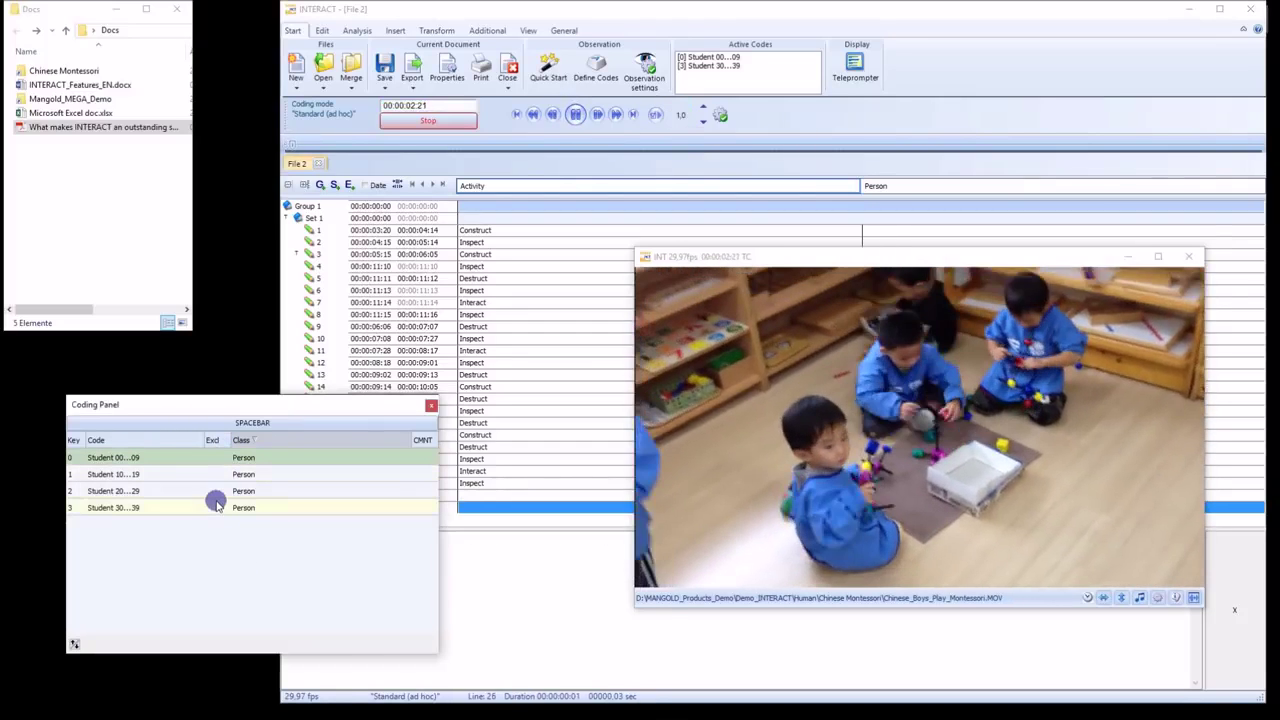
{"action": "left_click", "coordinate": [218, 487]}
{"action": "left_click", "coordinate": [216, 488]}
{"action": "left_click", "coordinate": [214, 477]}
{"action": "left_click", "coordinate": [214, 507]}
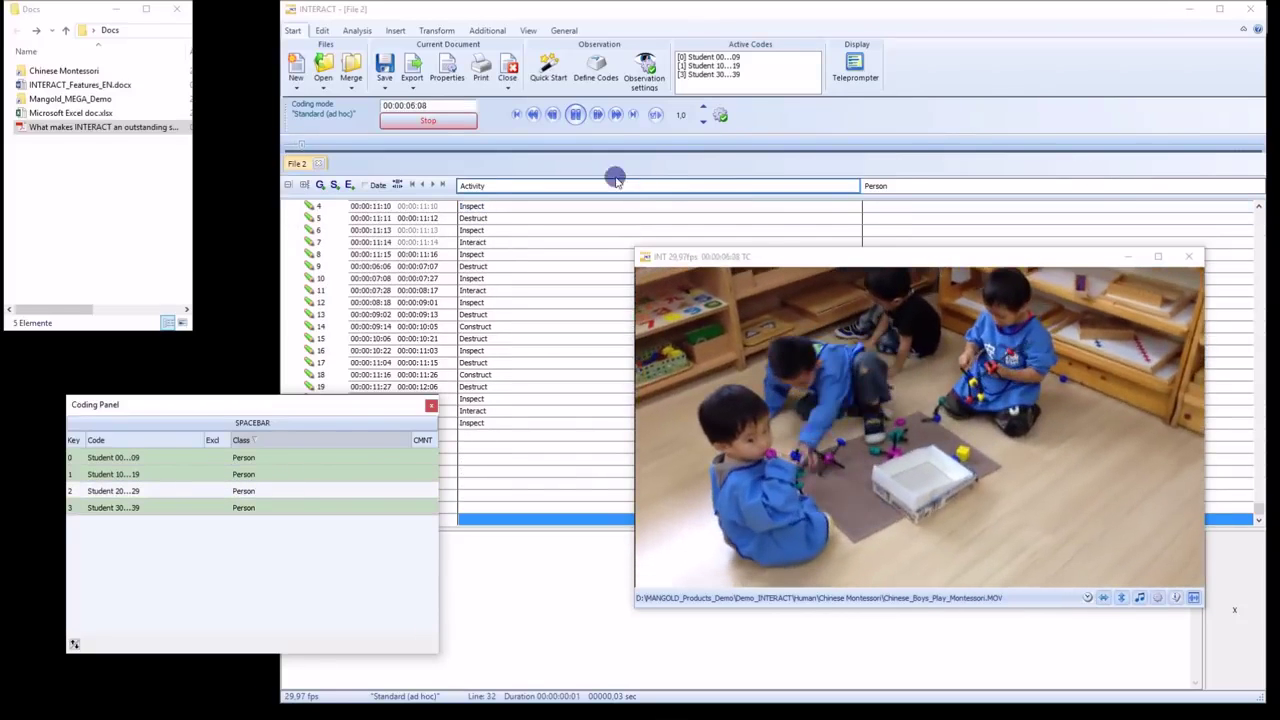
{"action": "left_click", "coordinate": [575, 114]}
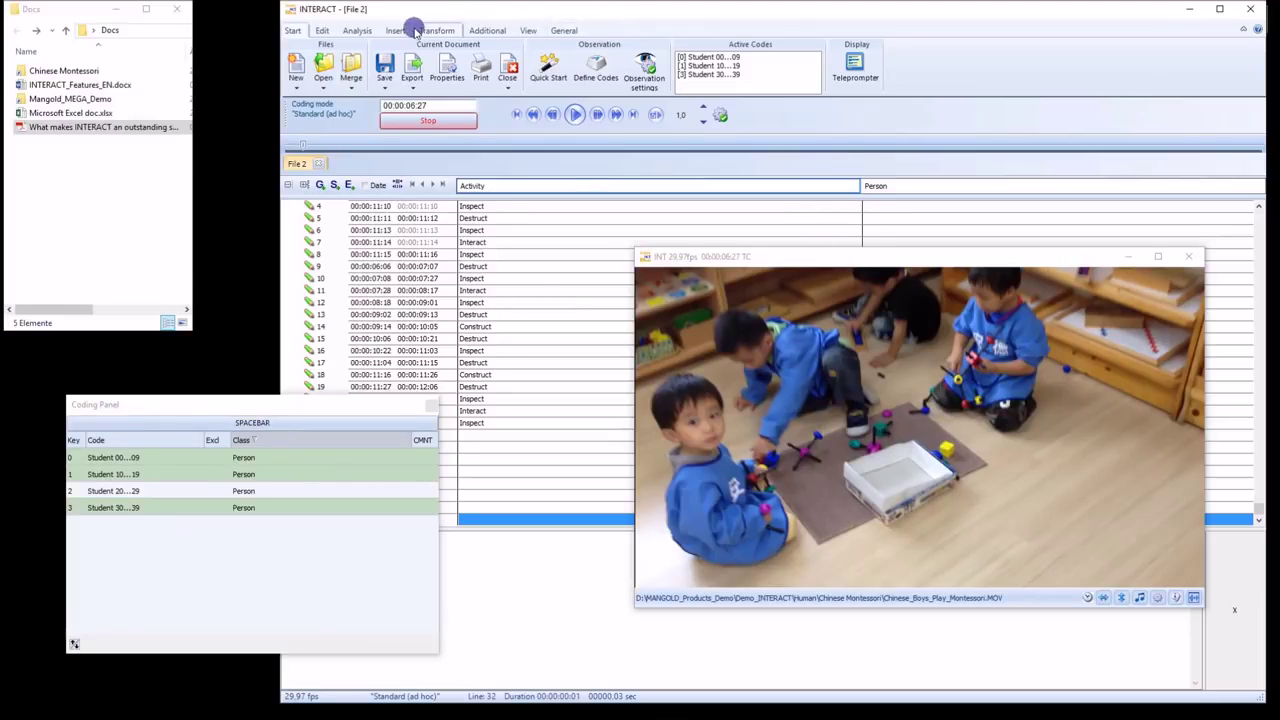
Stop the active observation and change the coding mode to Lexical (post hoc)
{"action": "left_click", "coordinate": [357, 30]}
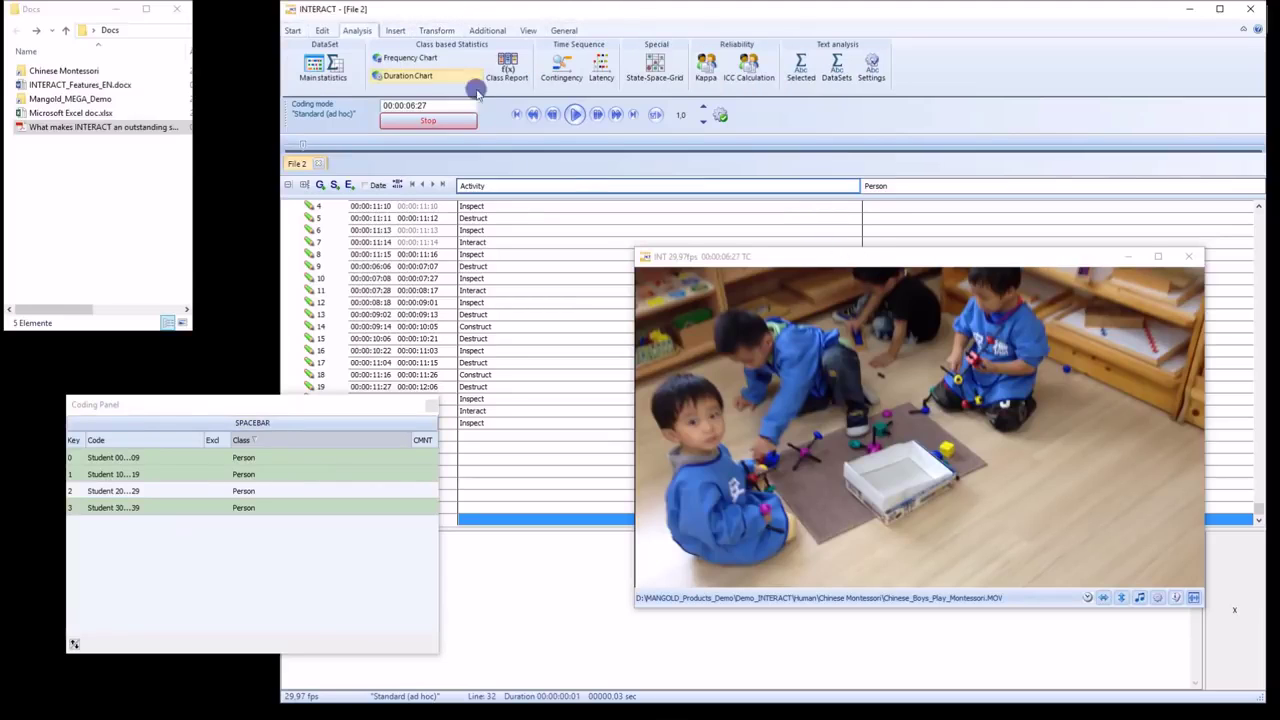
{"action": "left_click", "coordinate": [295, 30]}
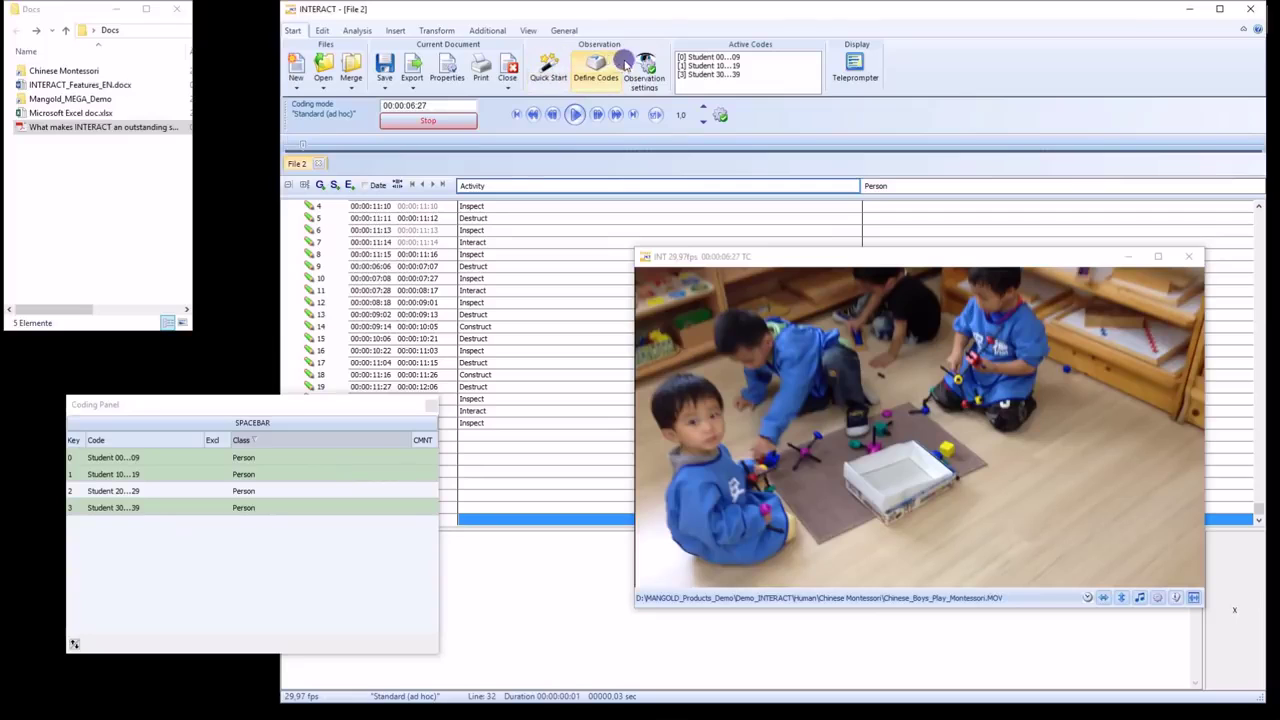
{"action": "left_click", "coordinate": [645, 68]}
{"action": "left_click", "coordinate": [629, 397]}
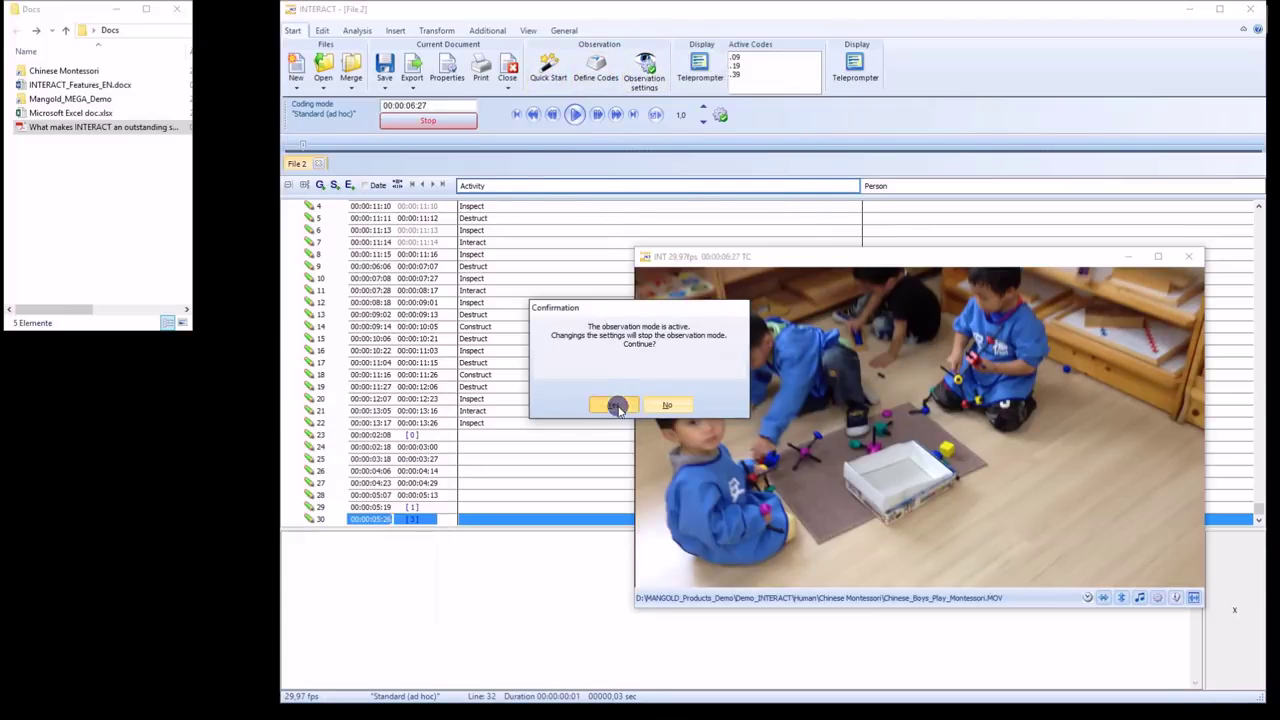
{"action": "left_click", "coordinate": [514, 259]}
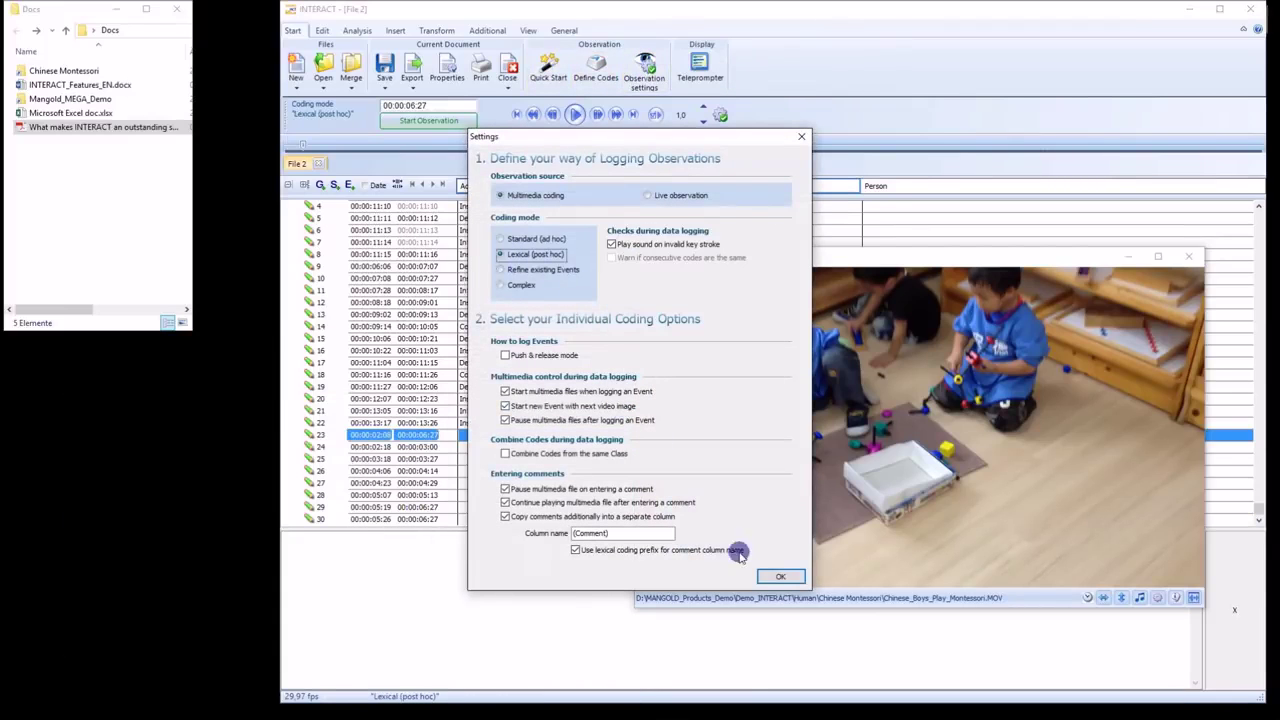
{"action": "left_click", "coordinate": [780, 576]}
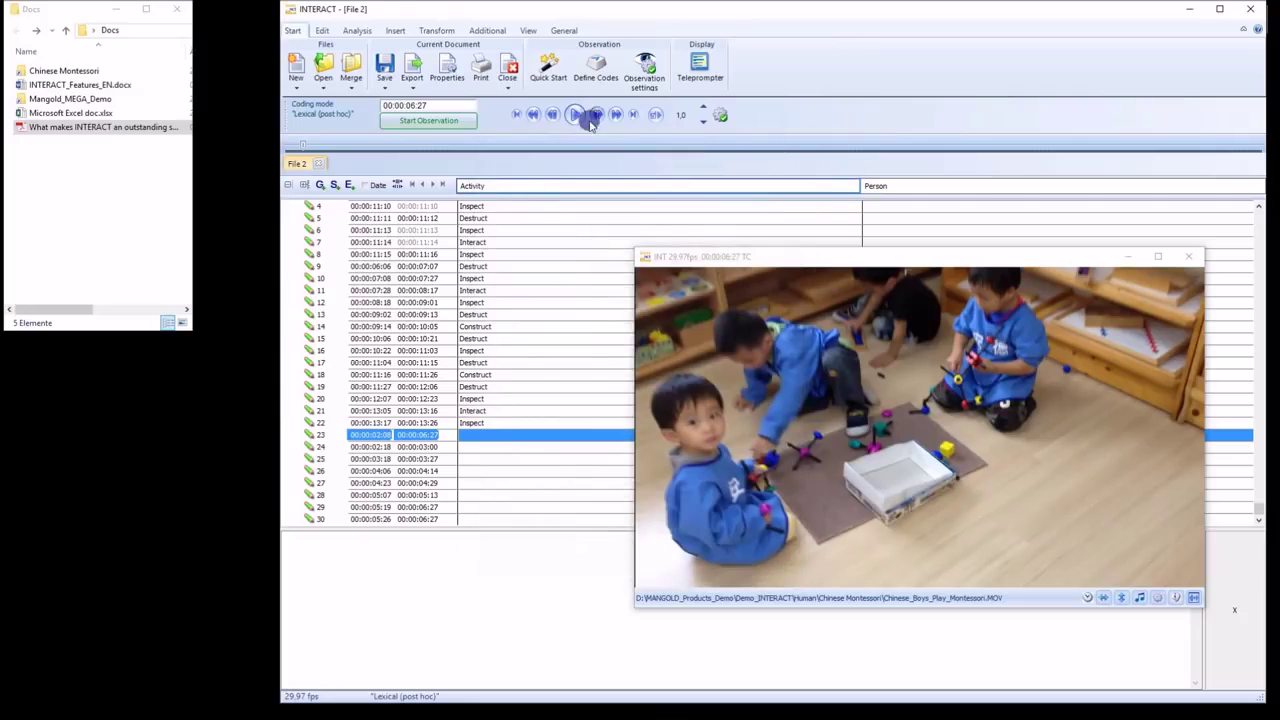
Start observing and log a lexical event for student 02 with answer, interruption, question, attention and Talking among student codes, moving the video window off the columns
{"action": "left_click", "coordinate": [450, 120]}
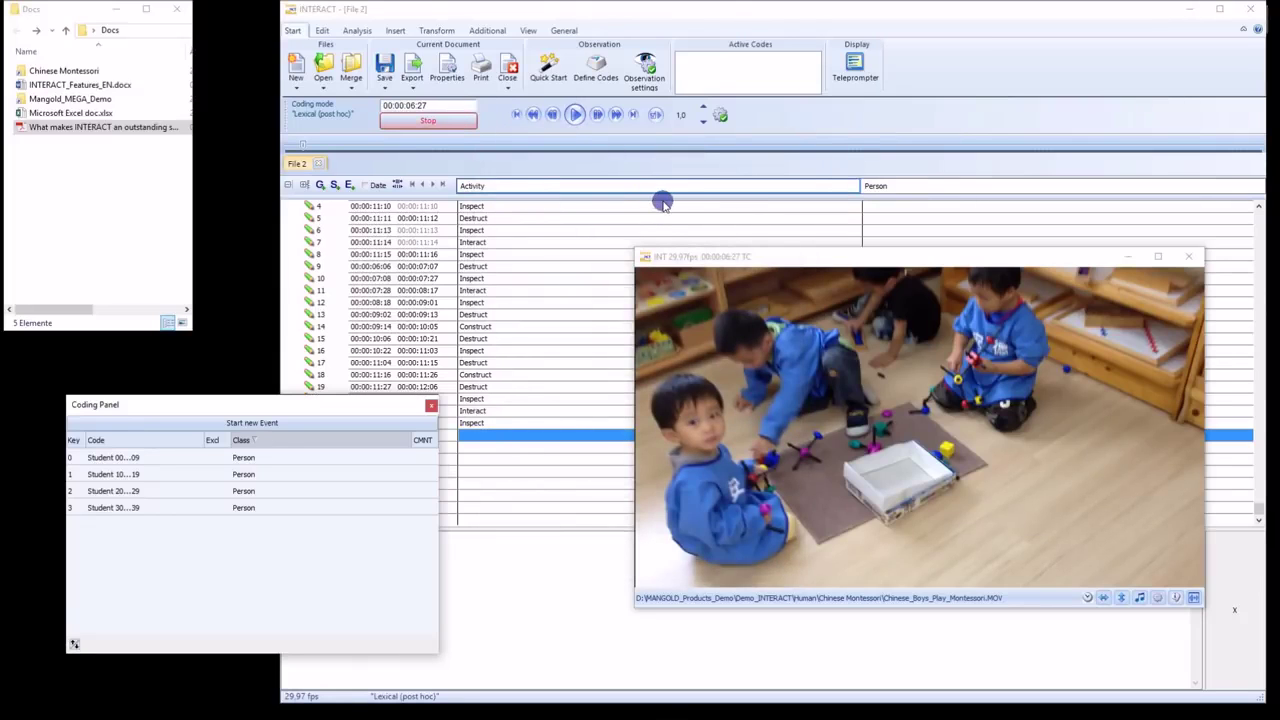
{"action": "left_click", "coordinate": [222, 460]}
{"action": "left_click", "coordinate": [190, 463]}
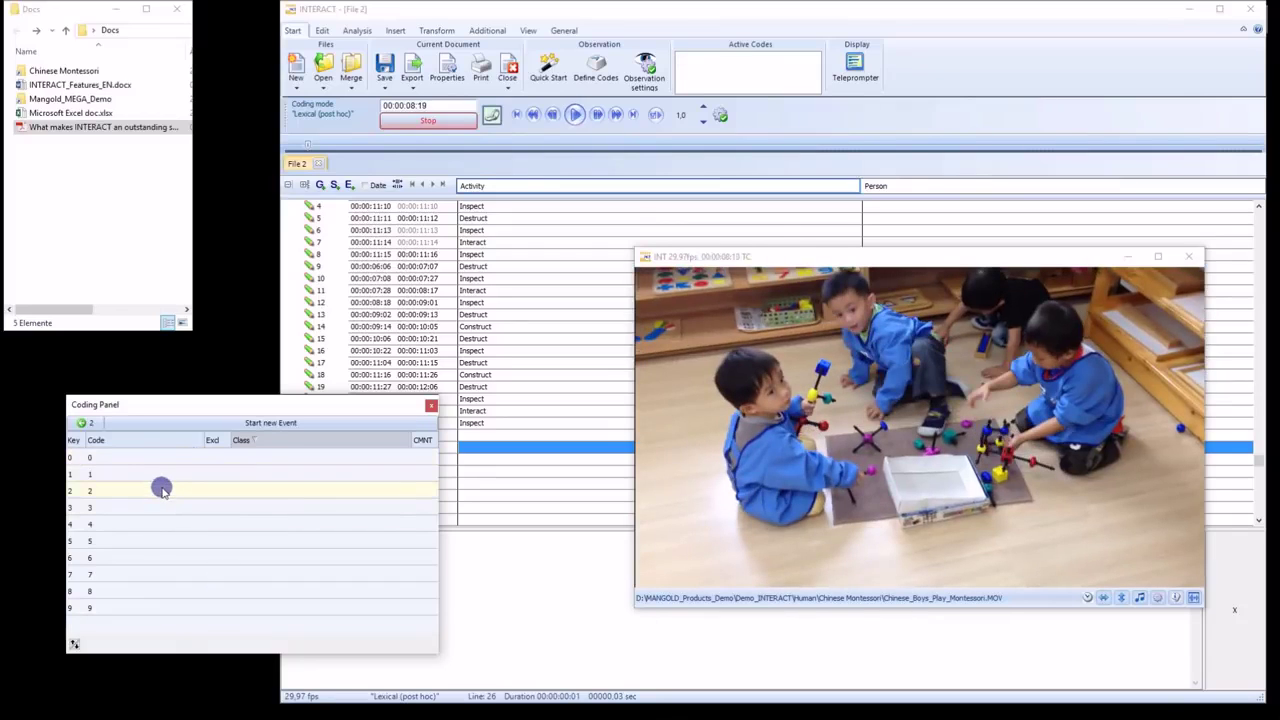
{"action": "left_click", "coordinate": [185, 541]}
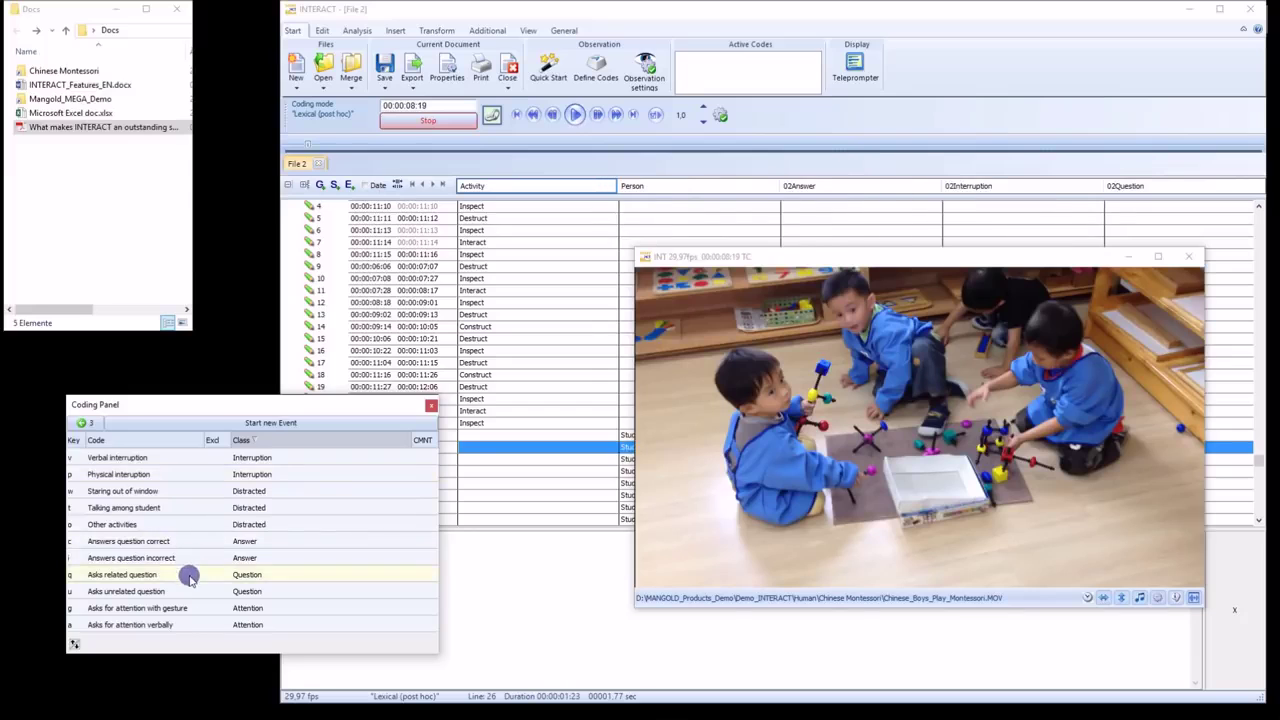
{"action": "left_click_drag", "start_coordinate": [842, 258], "coordinate": [792, 497]}
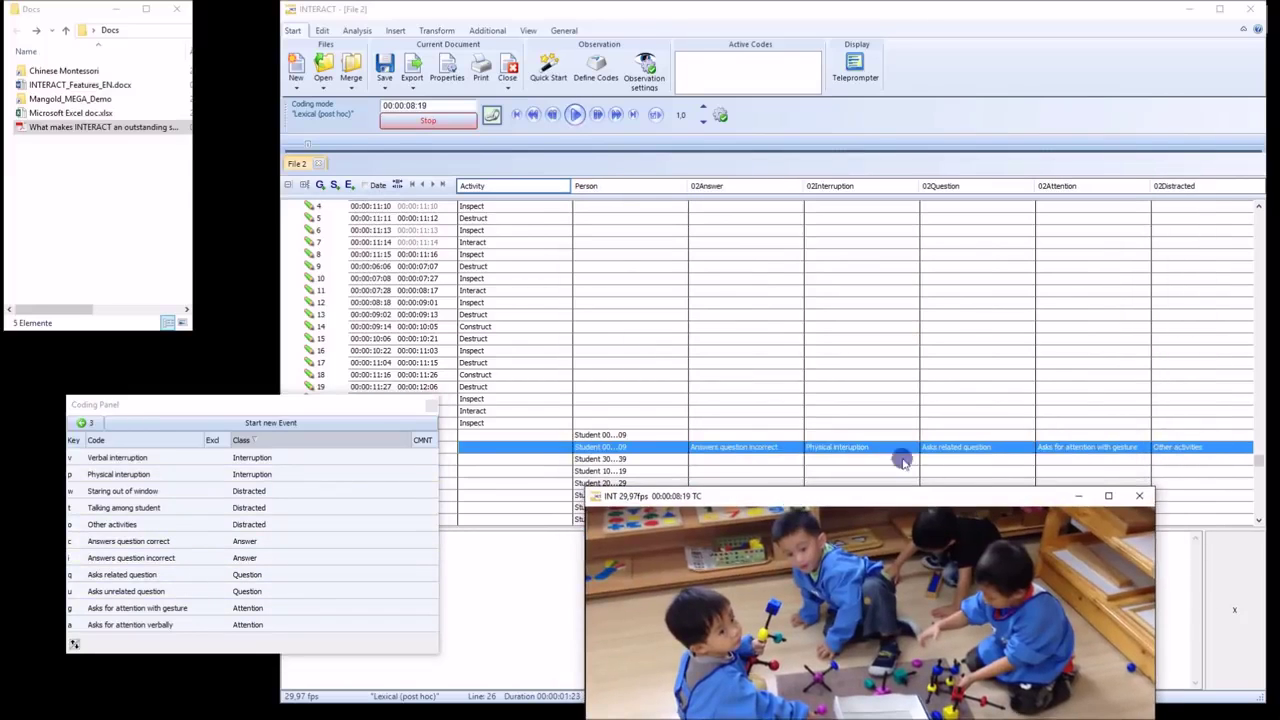
{"action": "key", "text": "t"}
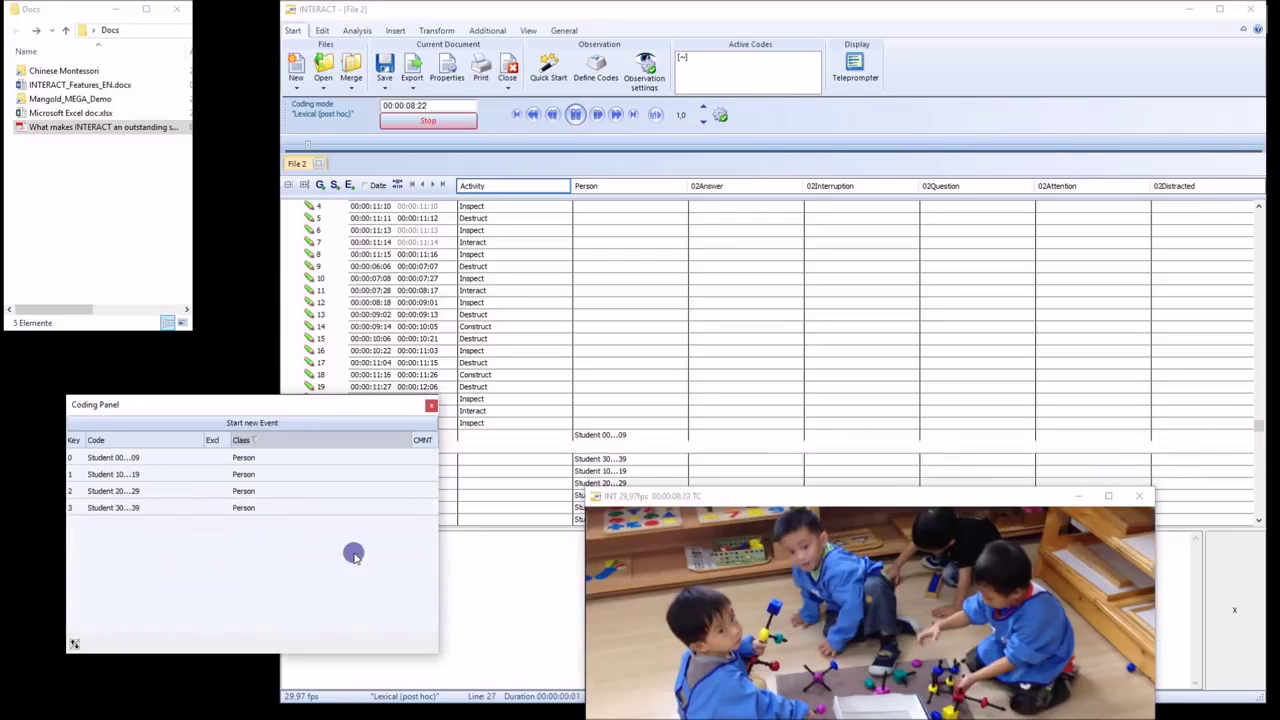
Log a lexical event for student 16 with Other activities, Asks unrelated question and Answers question incorrect
{"action": "left_click", "coordinate": [217, 472]}
{"action": "left_click", "coordinate": [205, 558]}
{"action": "left_click", "coordinate": [200, 524]}
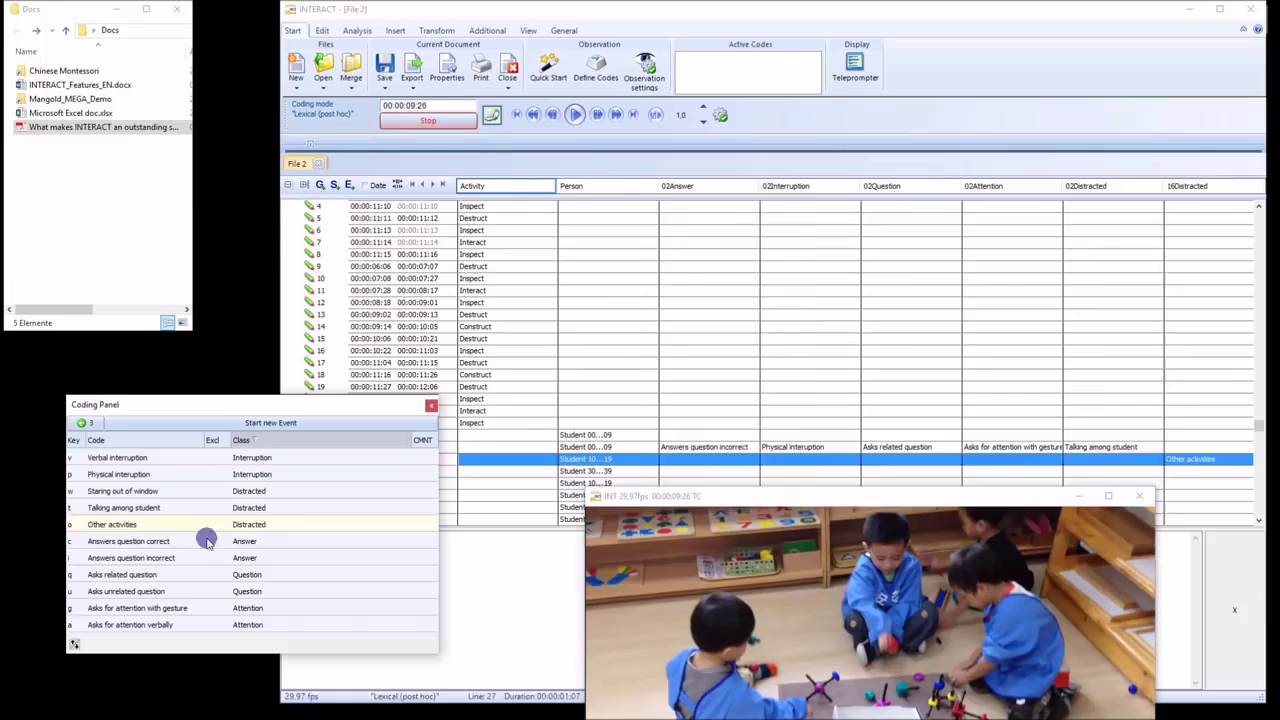
{"action": "left_click", "coordinate": [210, 574]}
{"action": "left_click", "coordinate": [228, 598]}
{"action": "left_click", "coordinate": [223, 555]}
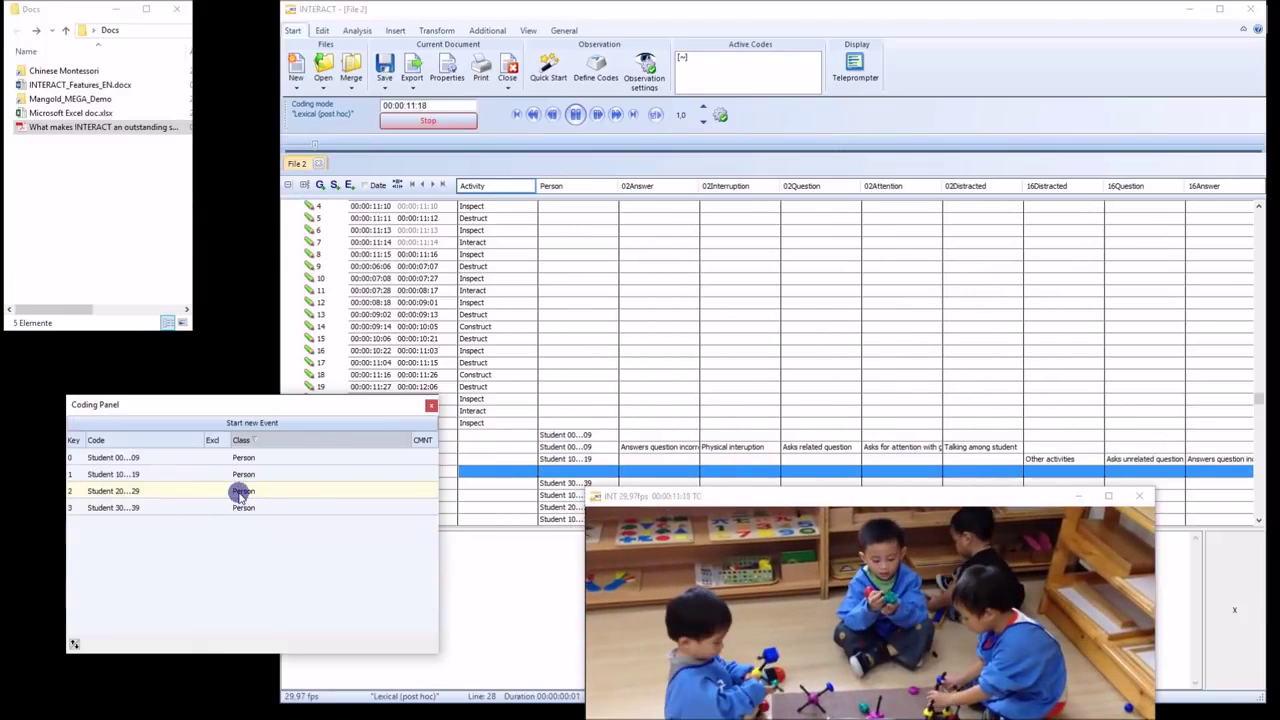
Log another event for student 02 with Talking among student, Physical interruption and Answers question correct, and stop the observation
{"action": "left_click", "coordinate": [218, 458]}
{"action": "left_click", "coordinate": [220, 490]}
{"action": "left_click", "coordinate": [211, 506]}
{"action": "left_click", "coordinate": [211, 479]}
{"action": "left_click", "coordinate": [216, 543]}
{"action": "left_click", "coordinate": [585, 189]}
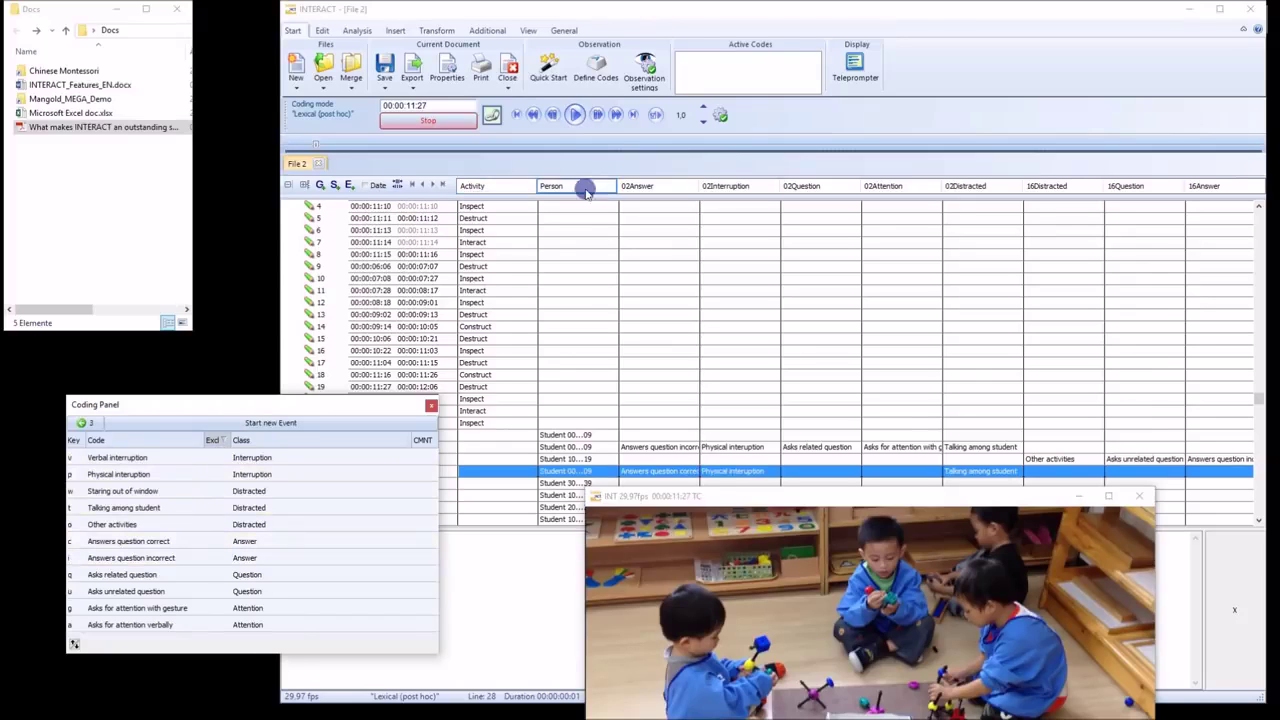
{"action": "left_click", "coordinate": [472, 119]}
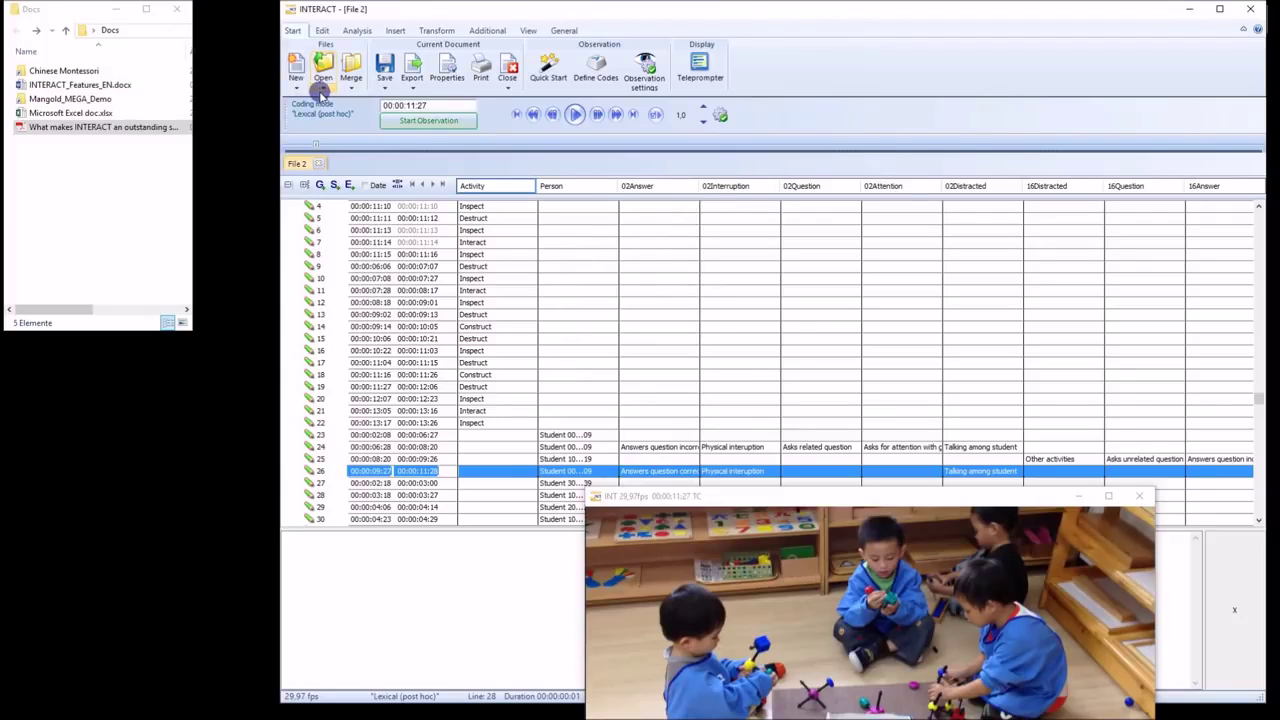
Open the recently used document Full Study.act from the 03_General_INTERACT_Documents folder
{"action": "left_click", "coordinate": [322, 90]}
{"action": "left_click", "coordinate": [397, 133]}
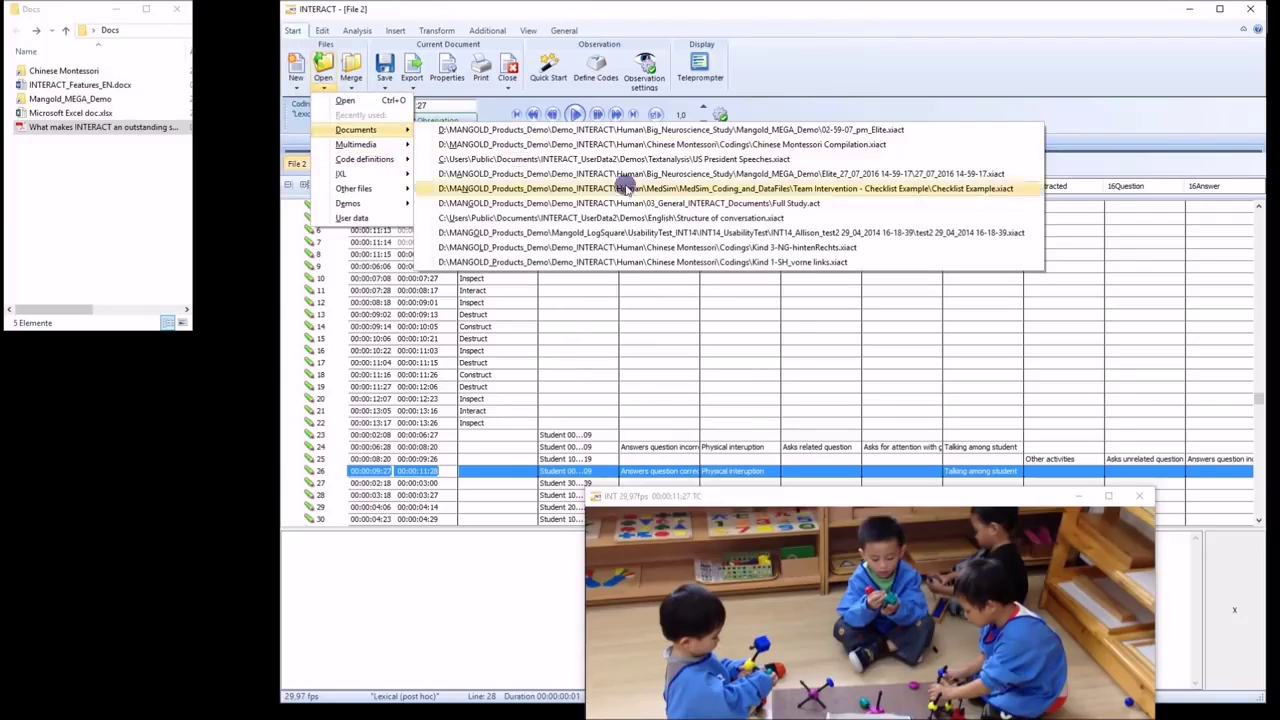
{"action": "left_click", "coordinate": [793, 203]}
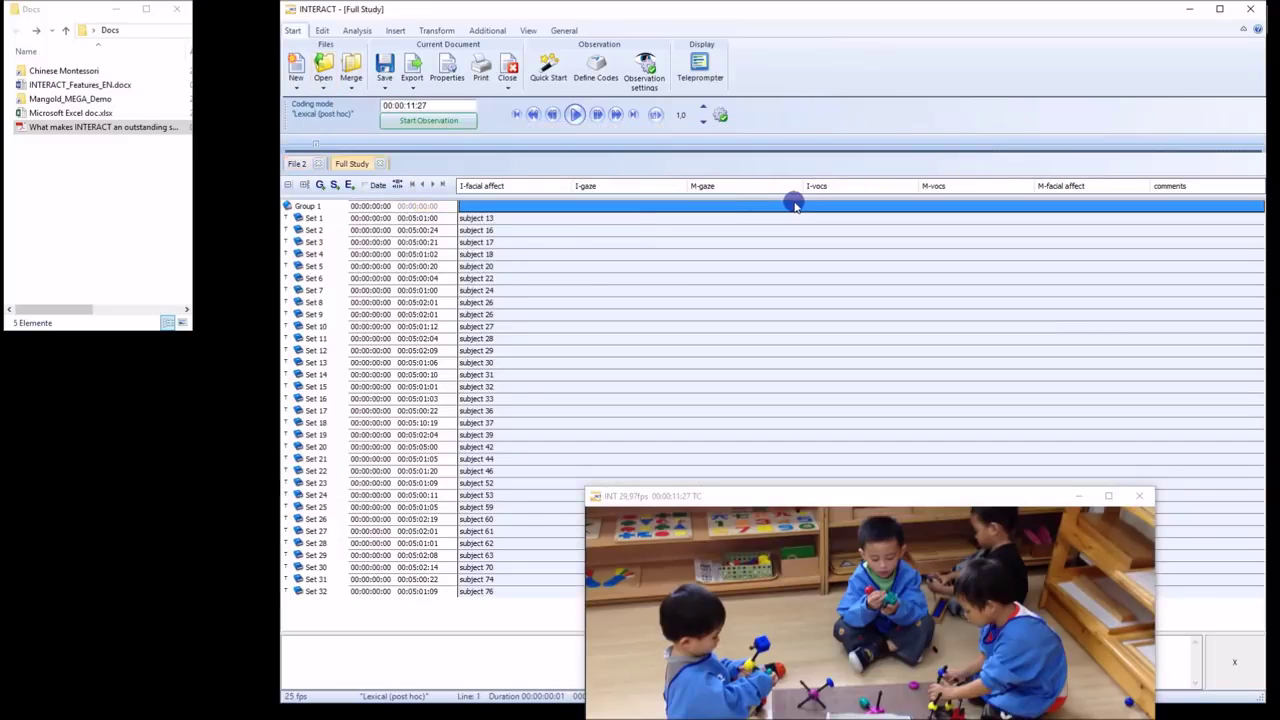
Expand Set 1 of the Full Study document to view its coded events and collapse it again
{"action": "left_click", "coordinate": [450, 218]}
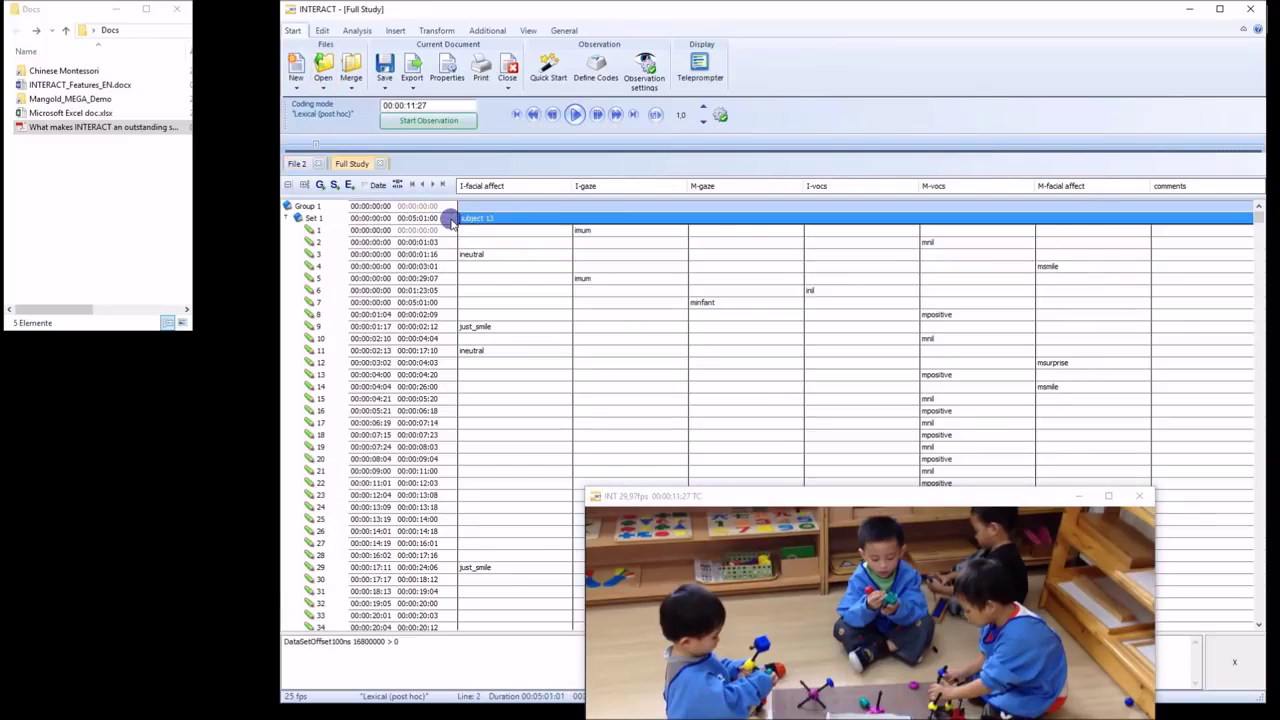
{"action": "double_click", "coordinate": [318, 219]}
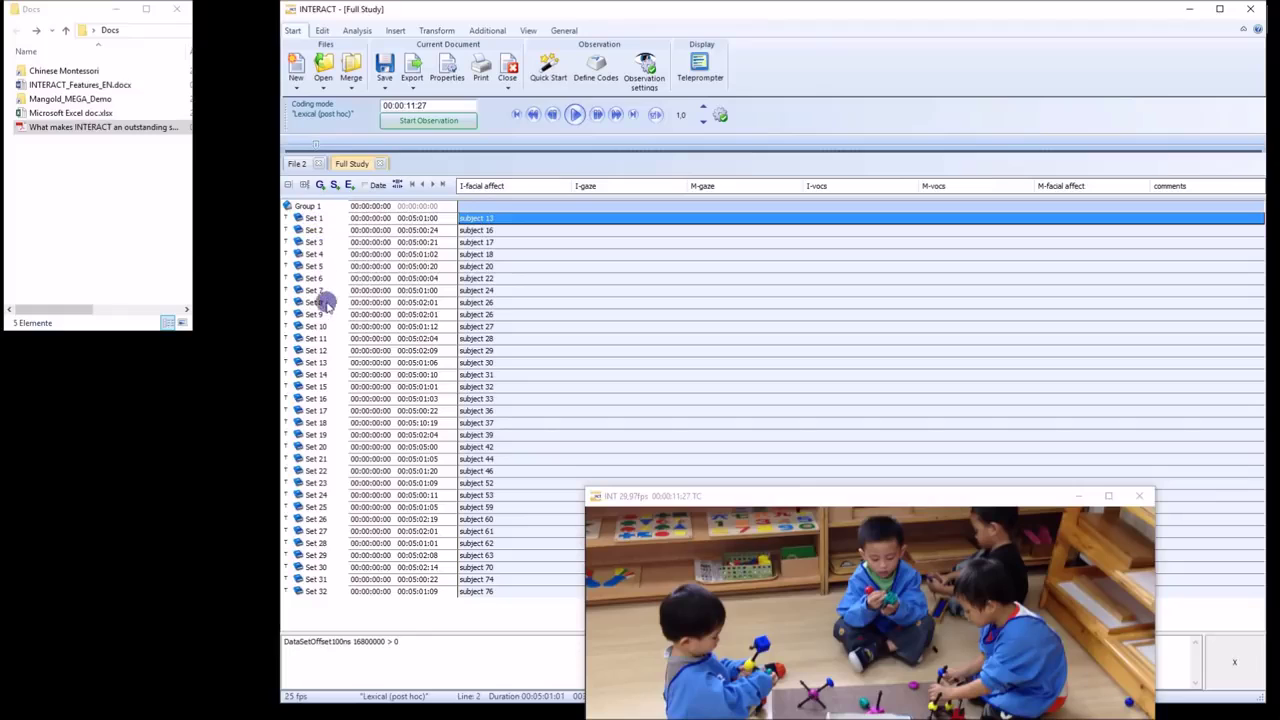
{"action": "left_click", "coordinate": [450, 218]}
{"action": "left_click", "coordinate": [450, 218]}
{"action": "left_click", "coordinate": [459, 186]}
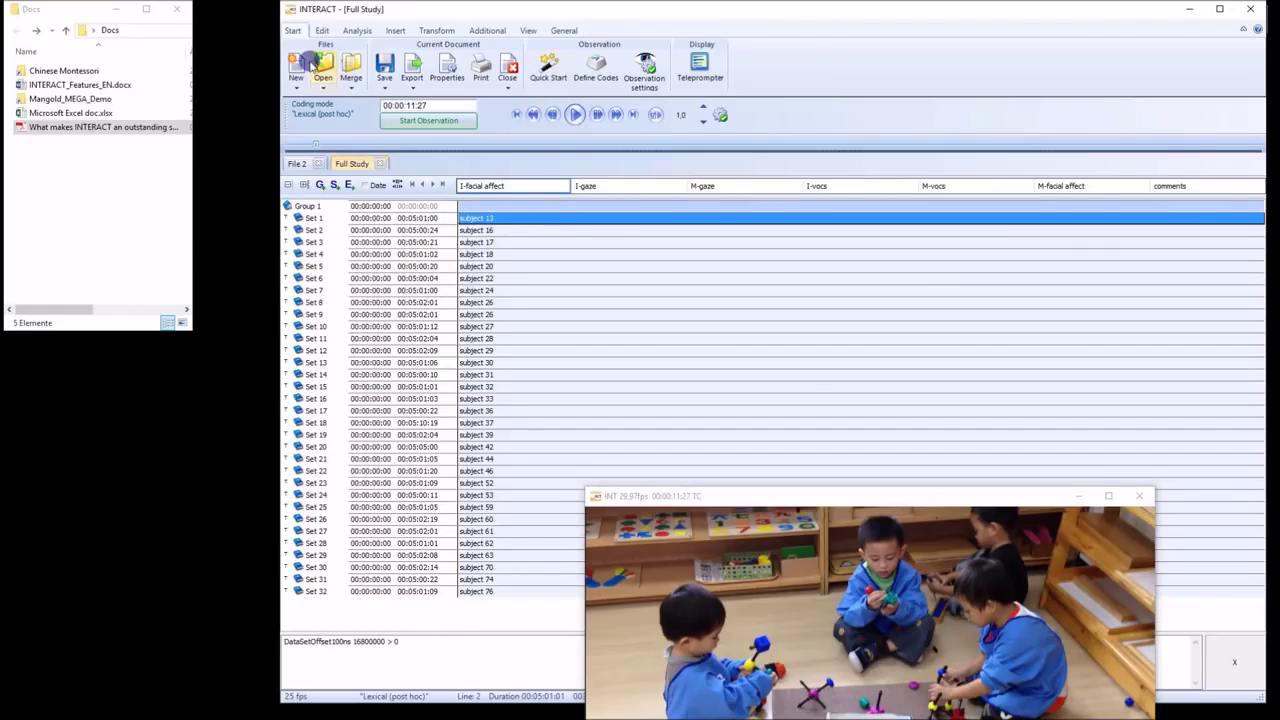
Generate a time line chart for Set 1 with all codes of every class selected
{"action": "left_click", "coordinate": [356, 31]}
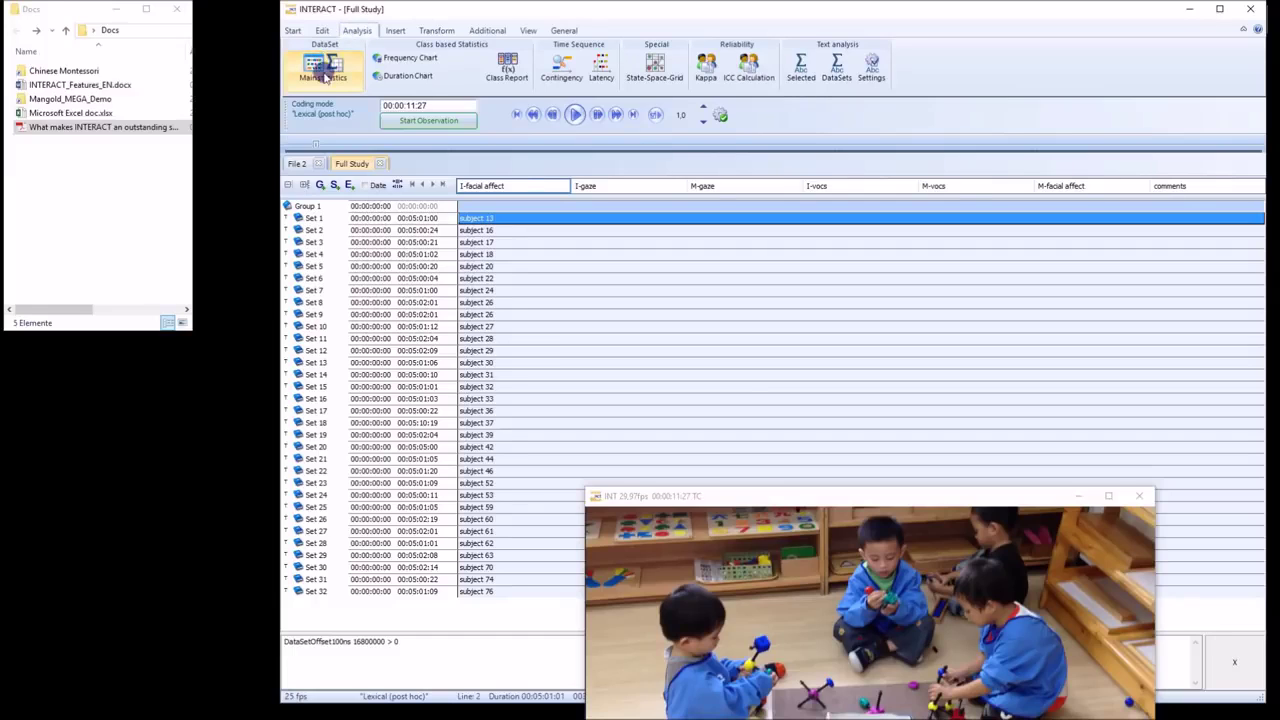
{"action": "left_click", "coordinate": [314, 68]}
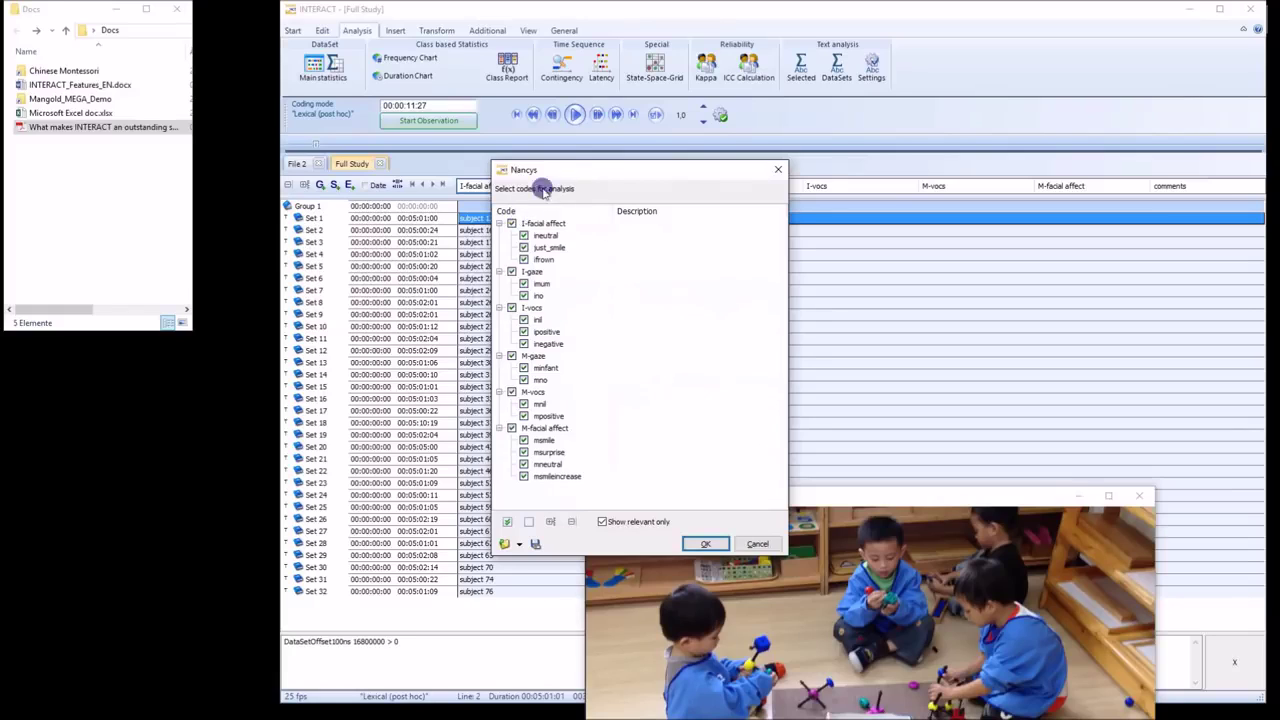
{"action": "left_click", "coordinate": [703, 545]}
{"action": "double_click", "coordinate": [540, 252]}
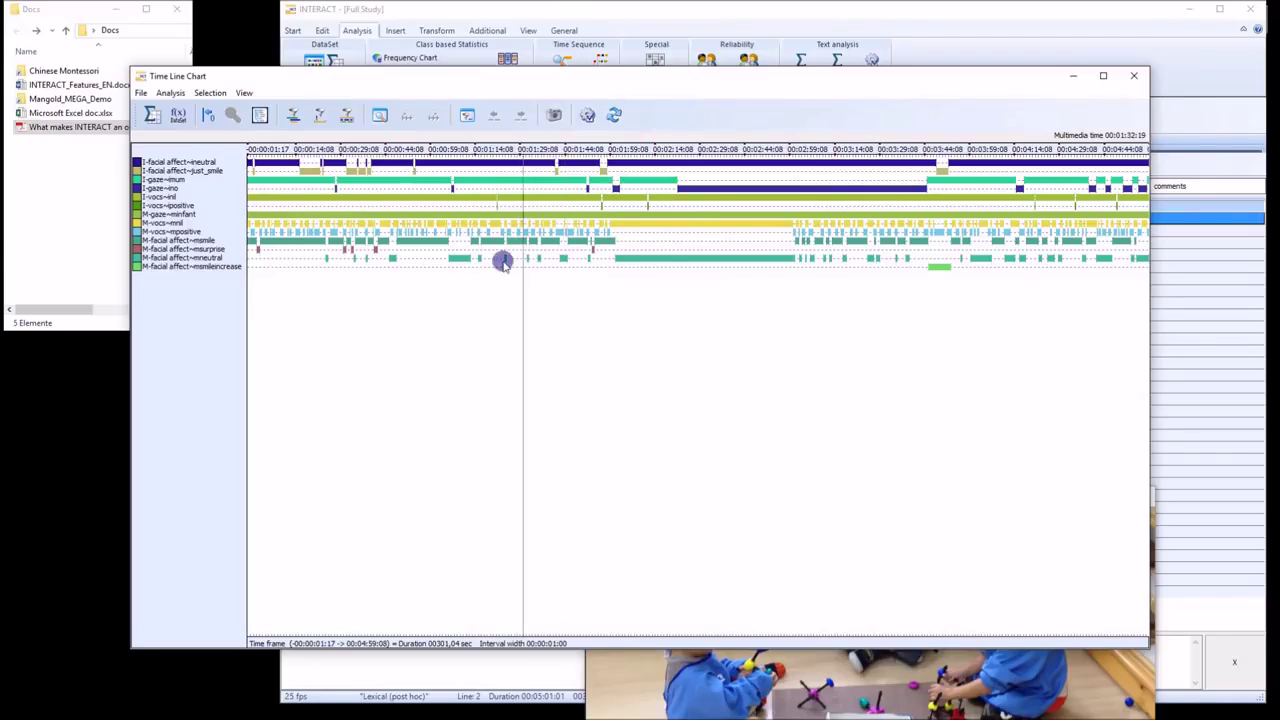
Arrange the time line chart below the data and expand Set 1 to compare its events with the charted bars
{"action": "left_click_drag", "start_coordinate": [315, 70], "coordinate": [341, 402]}
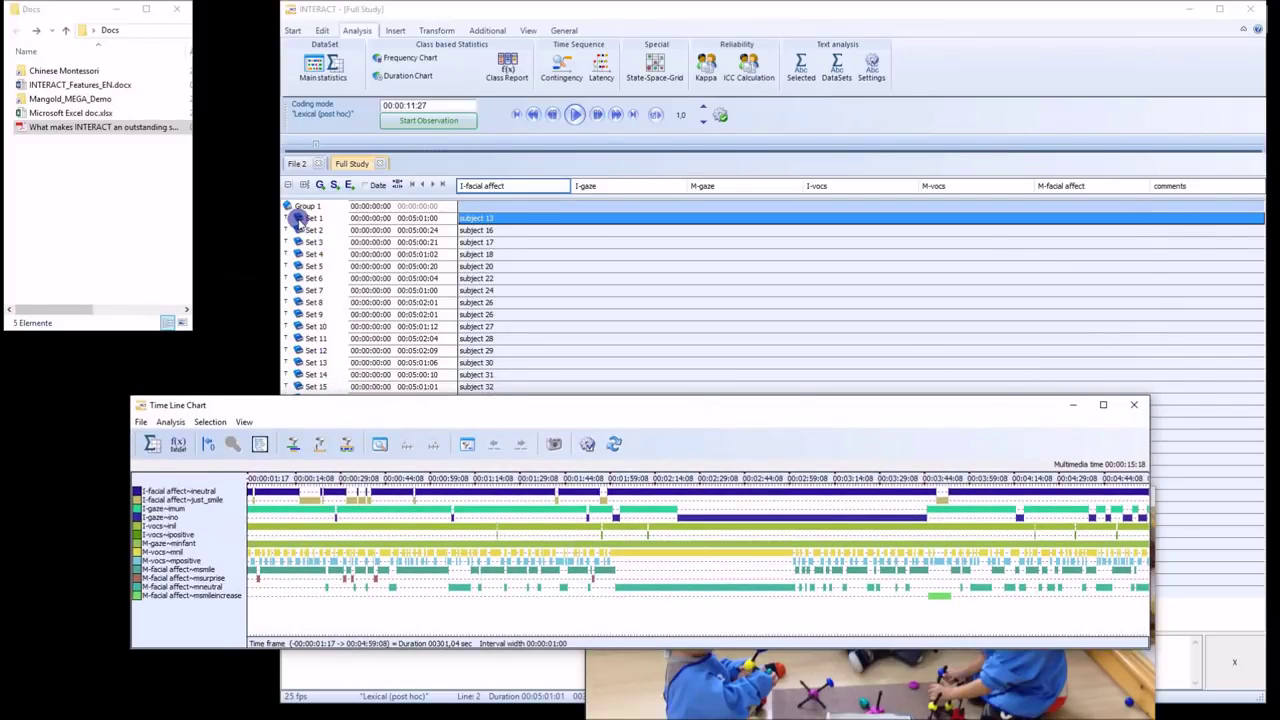
{"action": "double_click", "coordinate": [297, 217]}
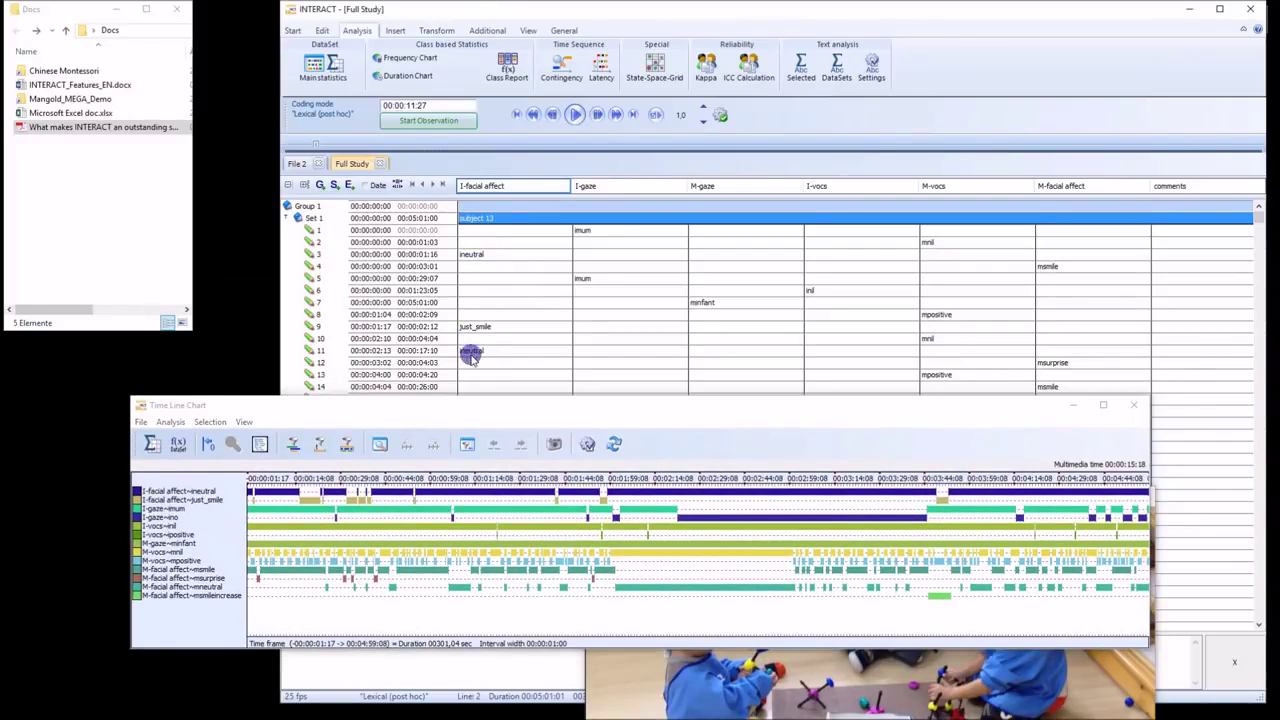
{"action": "left_click_drag", "start_coordinate": [425, 399], "coordinate": [425, 372]}
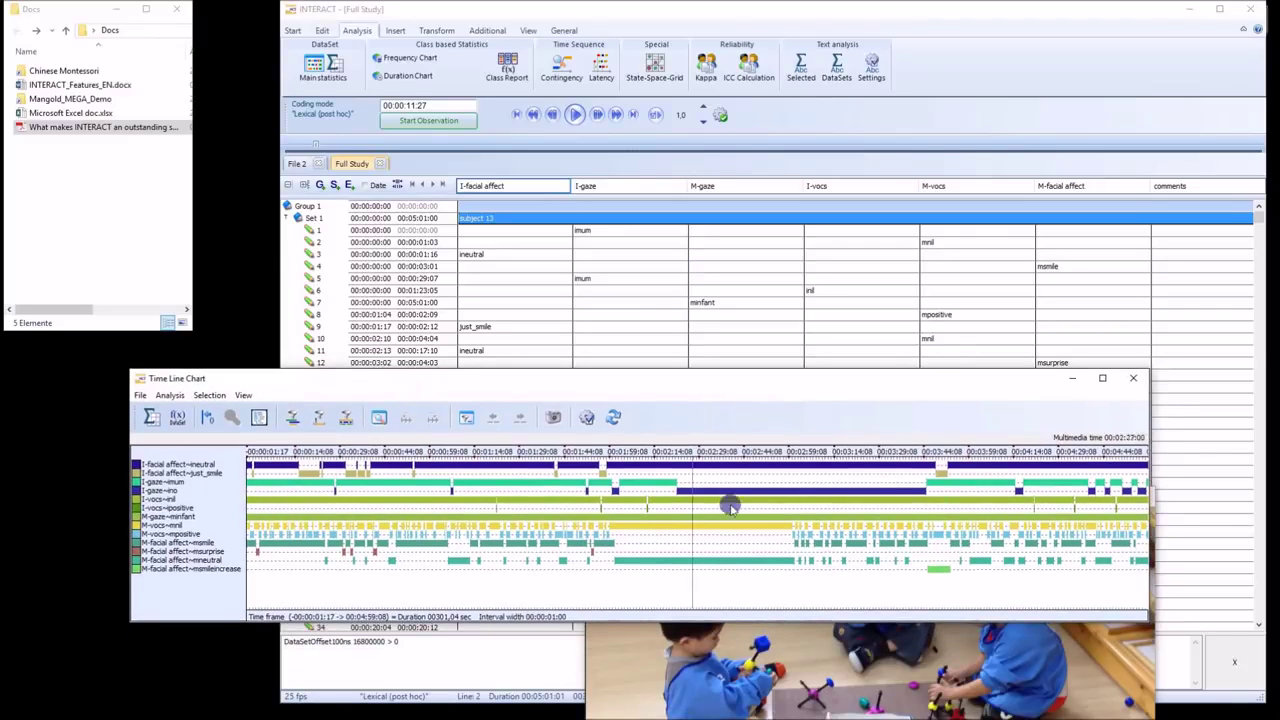
{"action": "left_click", "coordinate": [333, 568]}
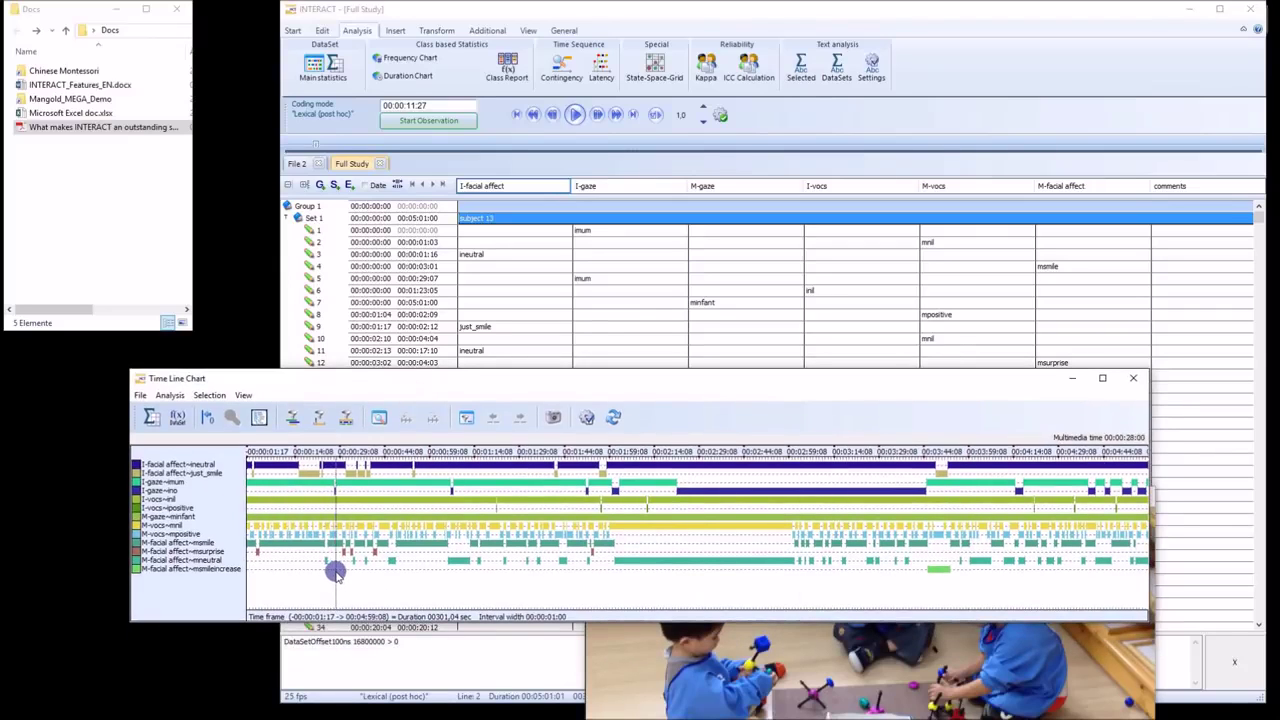
Calculate the statistics report for the charted codes, review its frequency and duration values, and close it
{"action": "left_click_drag", "start_coordinate": [340, 568], "coordinate": [222, 450]}
{"action": "left_click", "coordinate": [183, 421]}
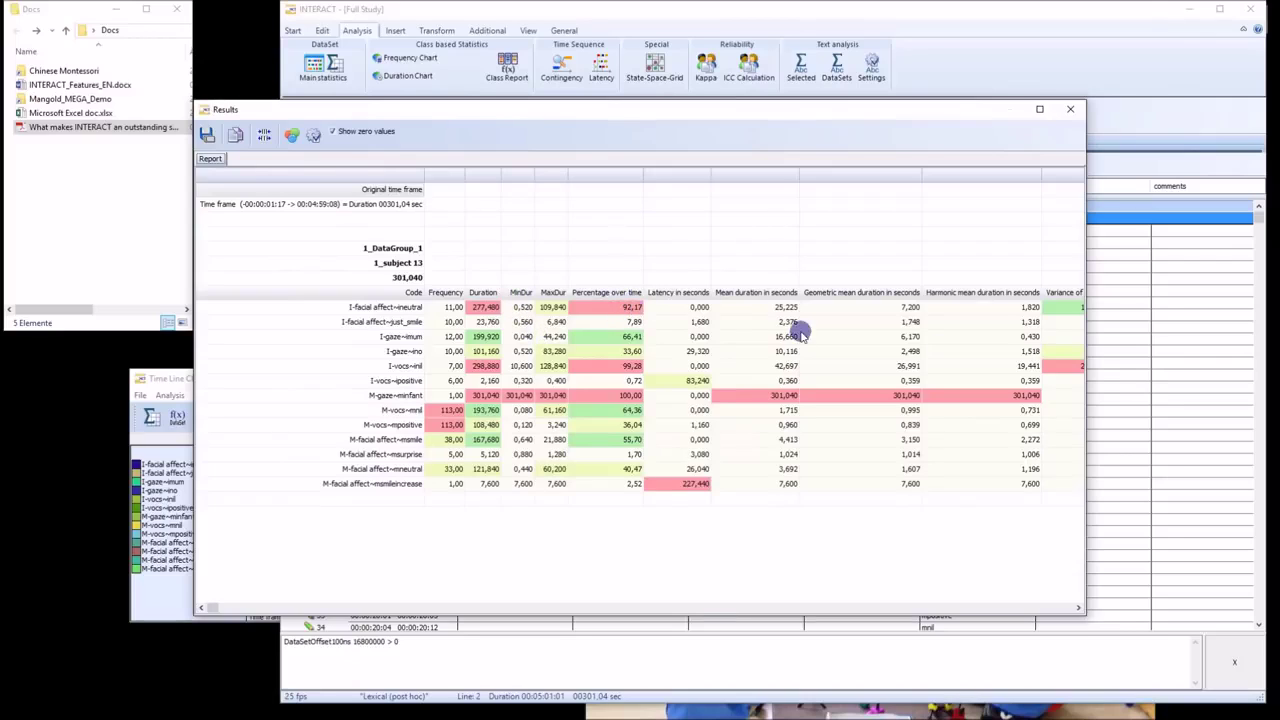
{"action": "left_click", "coordinate": [1074, 110]}
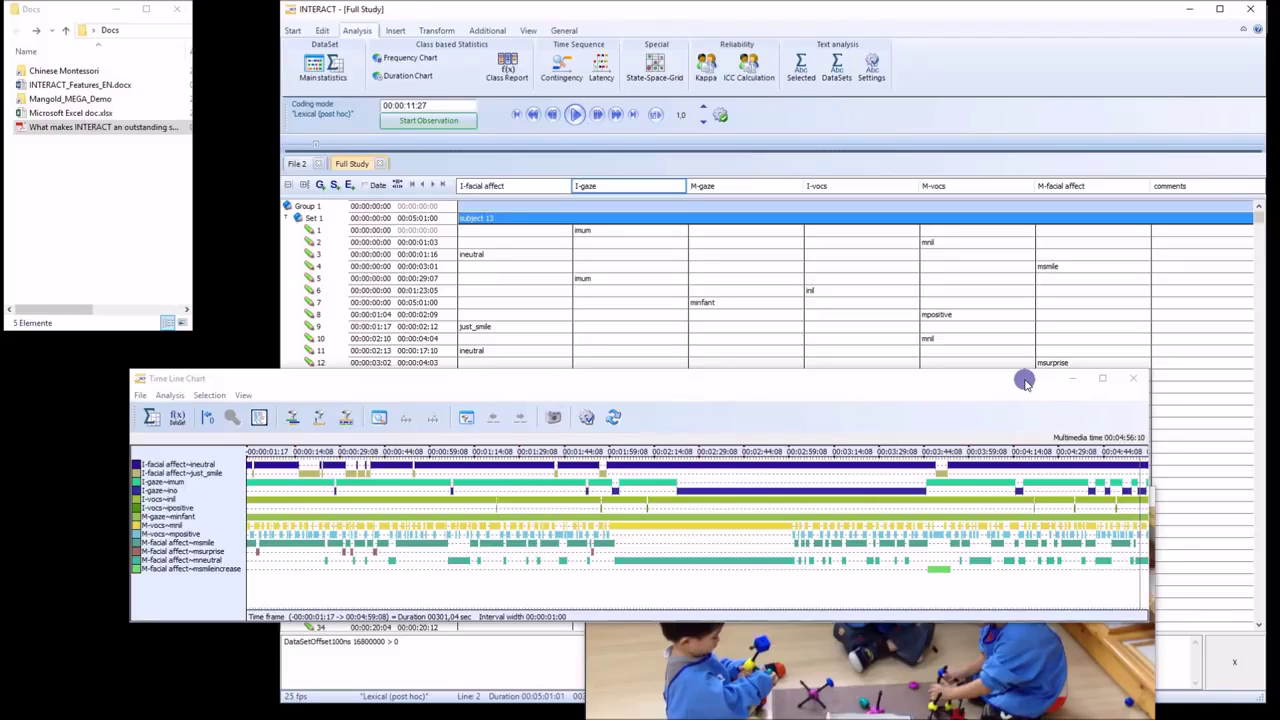
Move the time line chart clear of the video and trace the just_smile bars near the chart's beginning
{"action": "left_click_drag", "start_coordinate": [983, 378], "coordinate": [986, 249]}
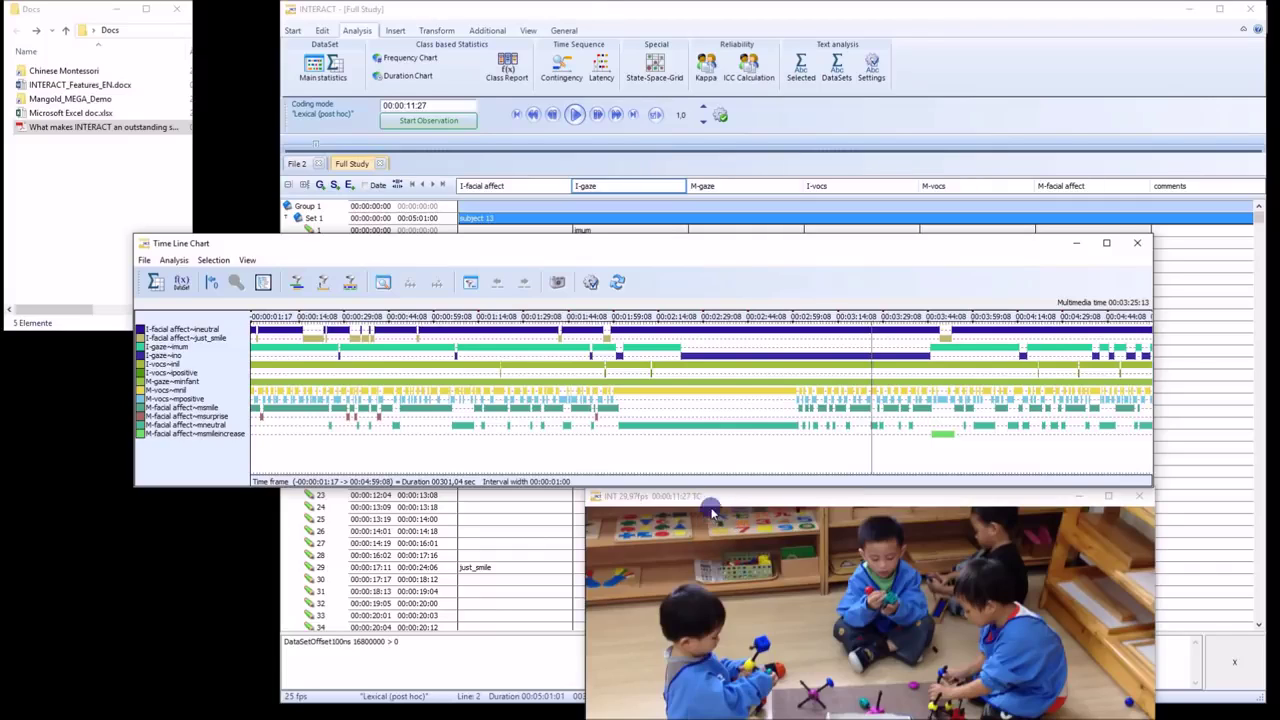
{"action": "left_click", "coordinate": [338, 357]}
{"action": "left_click_drag", "start_coordinate": [338, 357], "coordinate": [315, 340]}
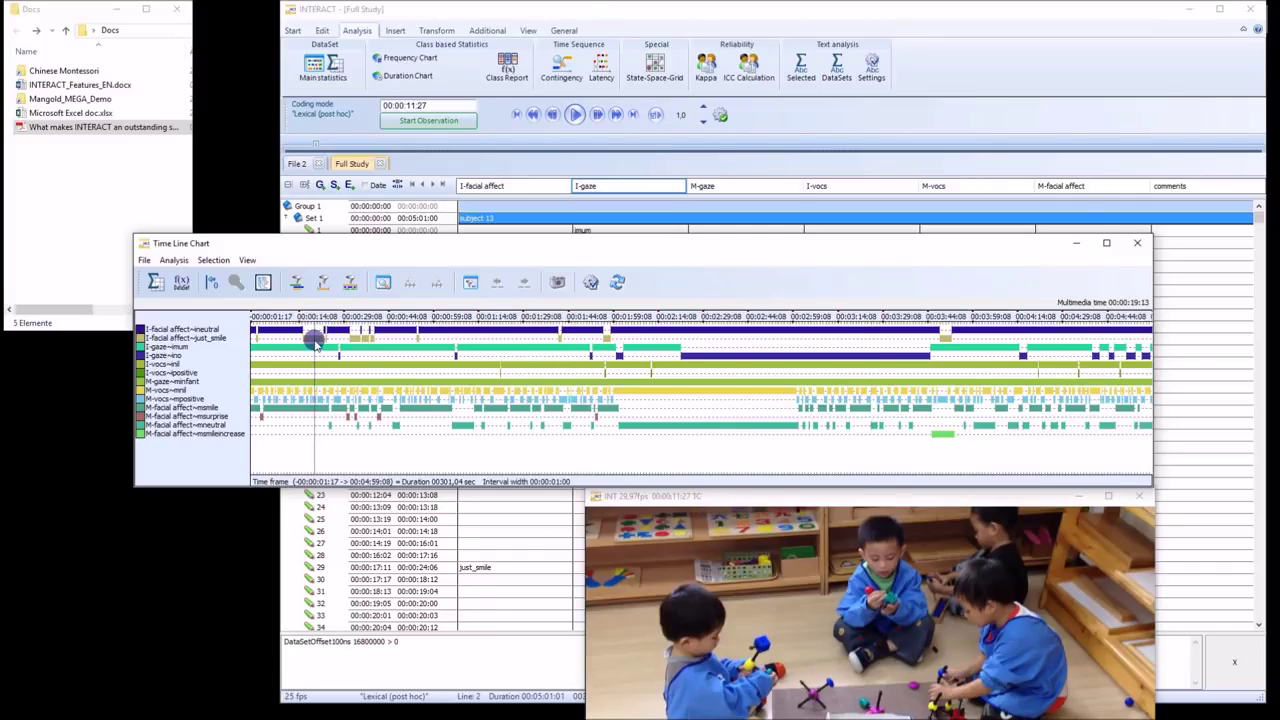
{"action": "mouse_move", "coordinate": [315, 341]}
{"action": "left_mouse_down"}
{"action": "mouse_move", "coordinate": [300, 345]}
{"action": "mouse_move", "coordinate": [296, 403]}
{"action": "mouse_move", "coordinate": [309, 343]}
{"action": "left_mouse_up"}
Run the co-occurrence filter for ineutral and minfant, creating events from the detected fragments with class xxx and code yyy
{"action": "left_click", "coordinate": [296, 282]}
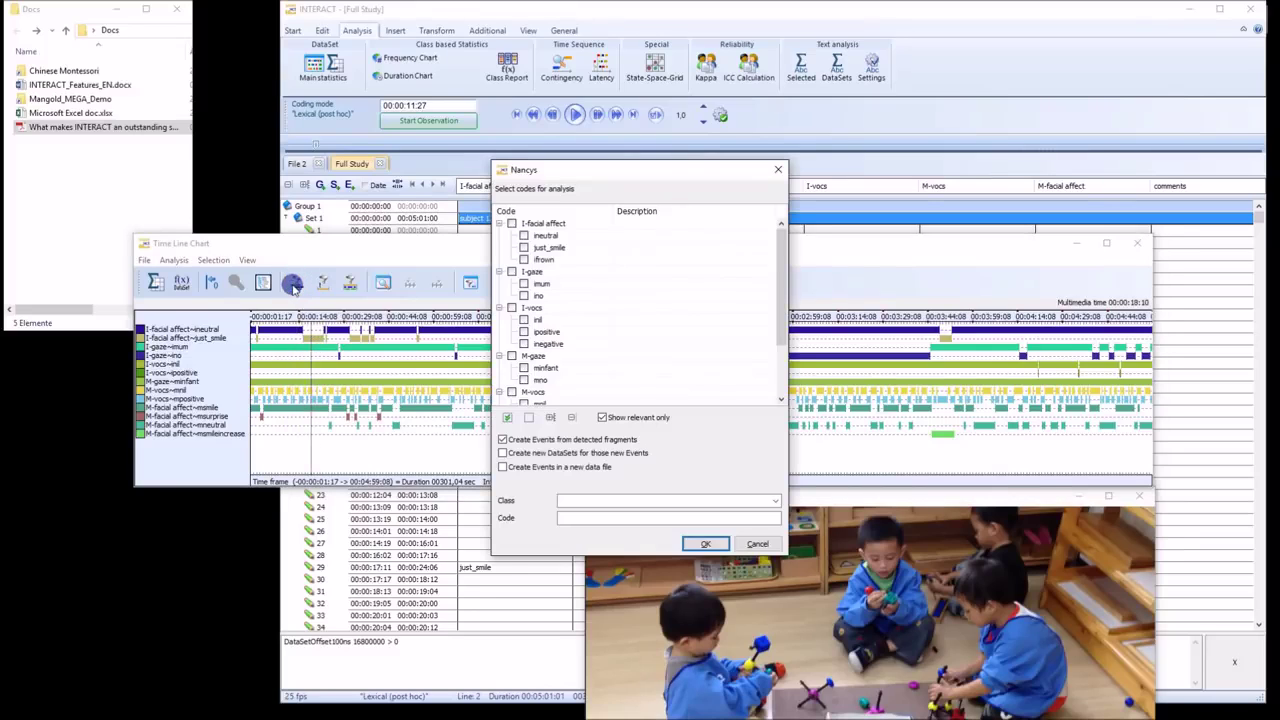
{"action": "left_click", "coordinate": [524, 235]}
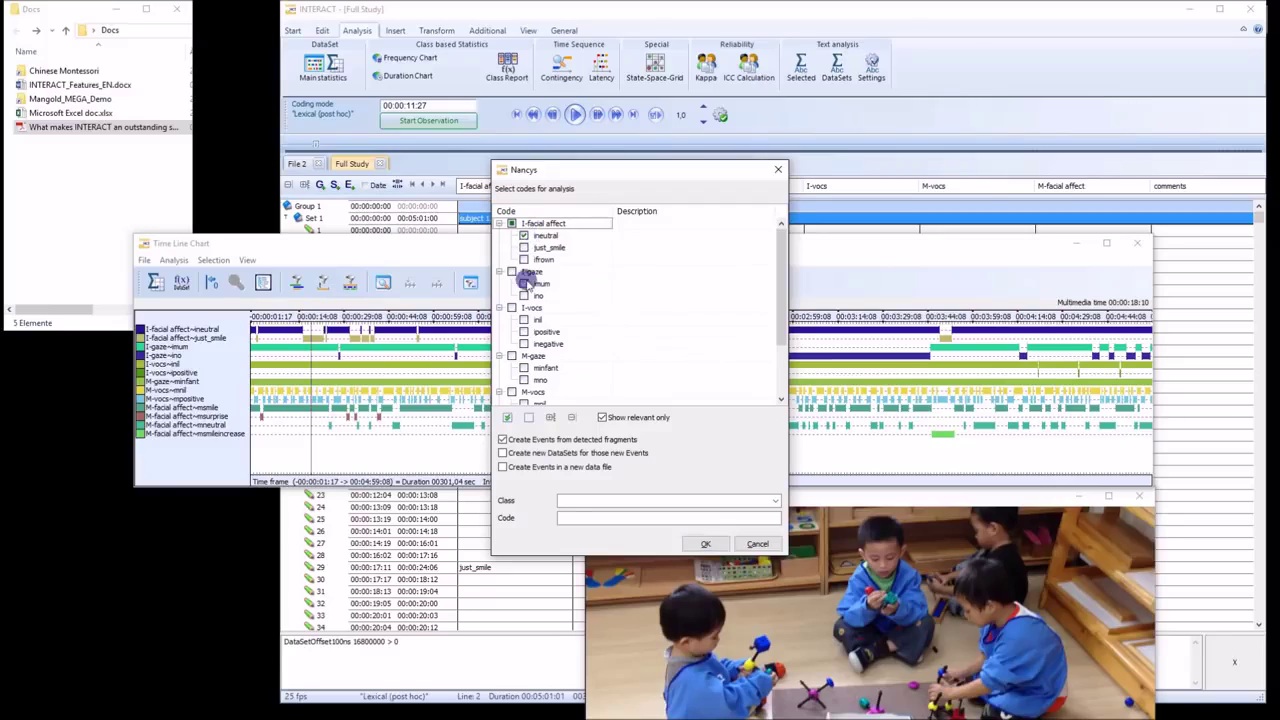
{"action": "left_click", "coordinate": [524, 368]}
{"action": "left_click", "coordinate": [630, 500]}
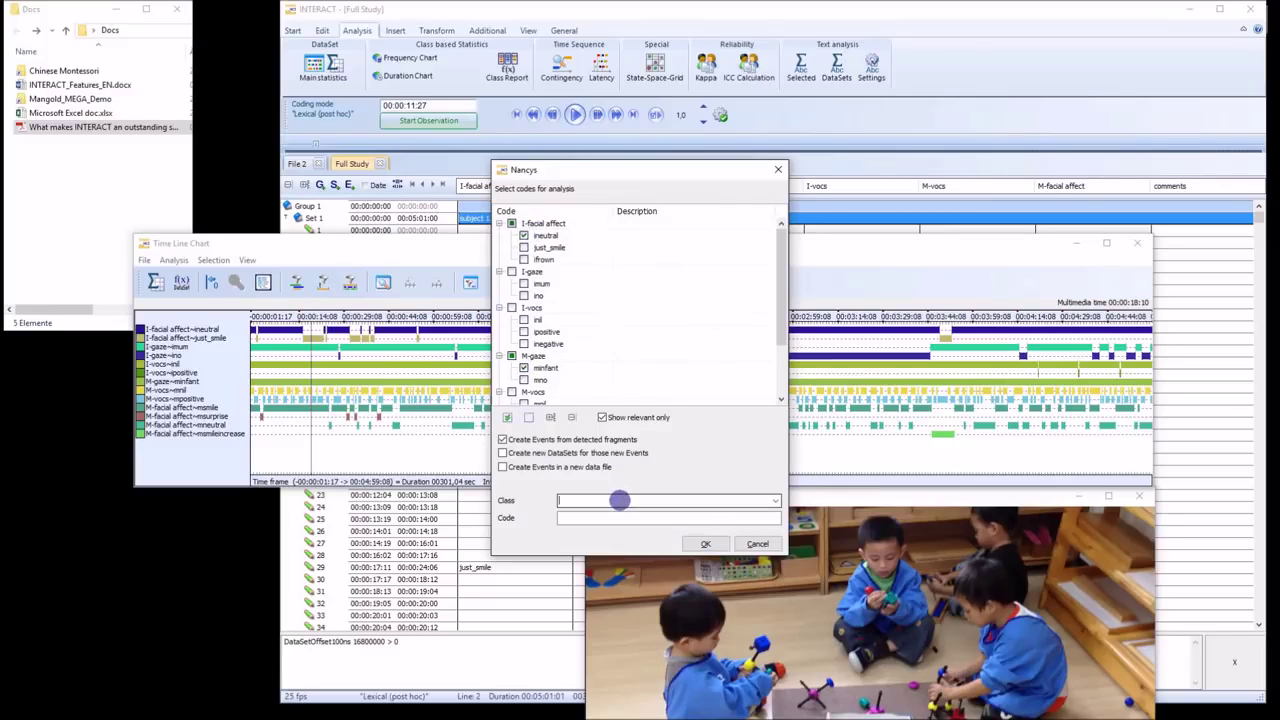
{"action": "type", "text": "xxx"}
{"action": "key", "text": "Tab"}
{"action": "type", "text": "yyy"}
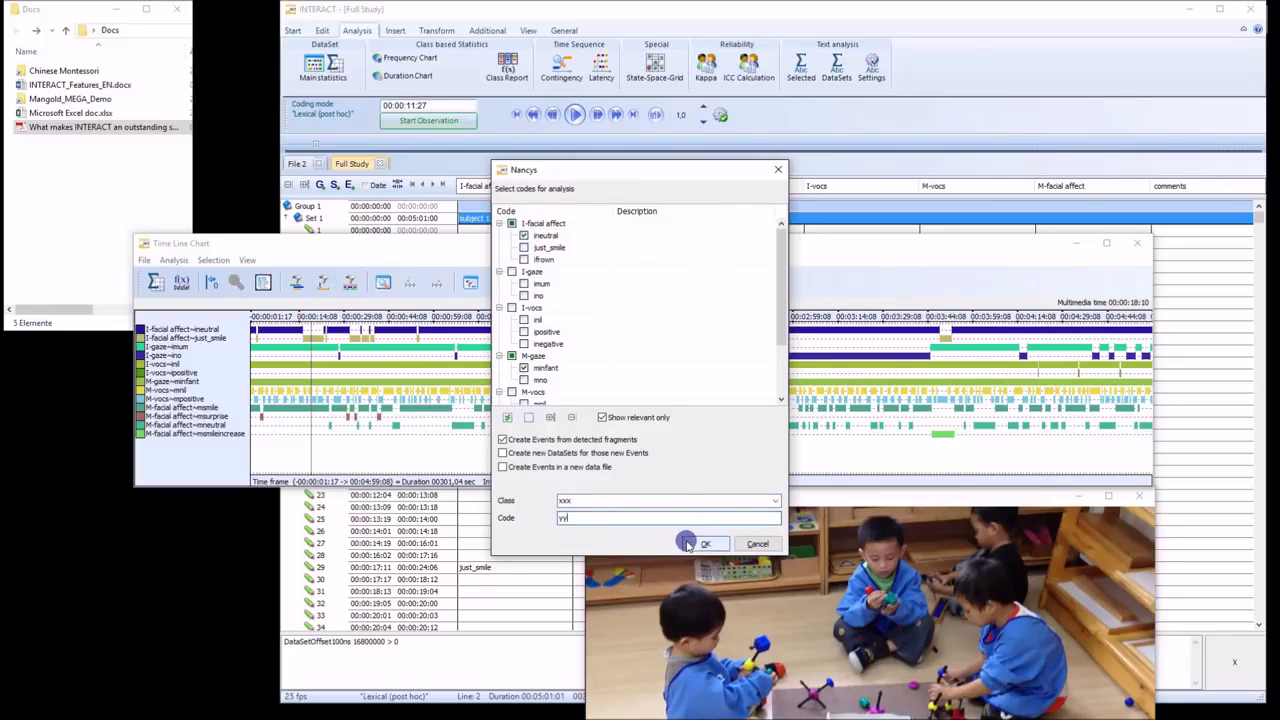
{"action": "left_click", "coordinate": [703, 543]}
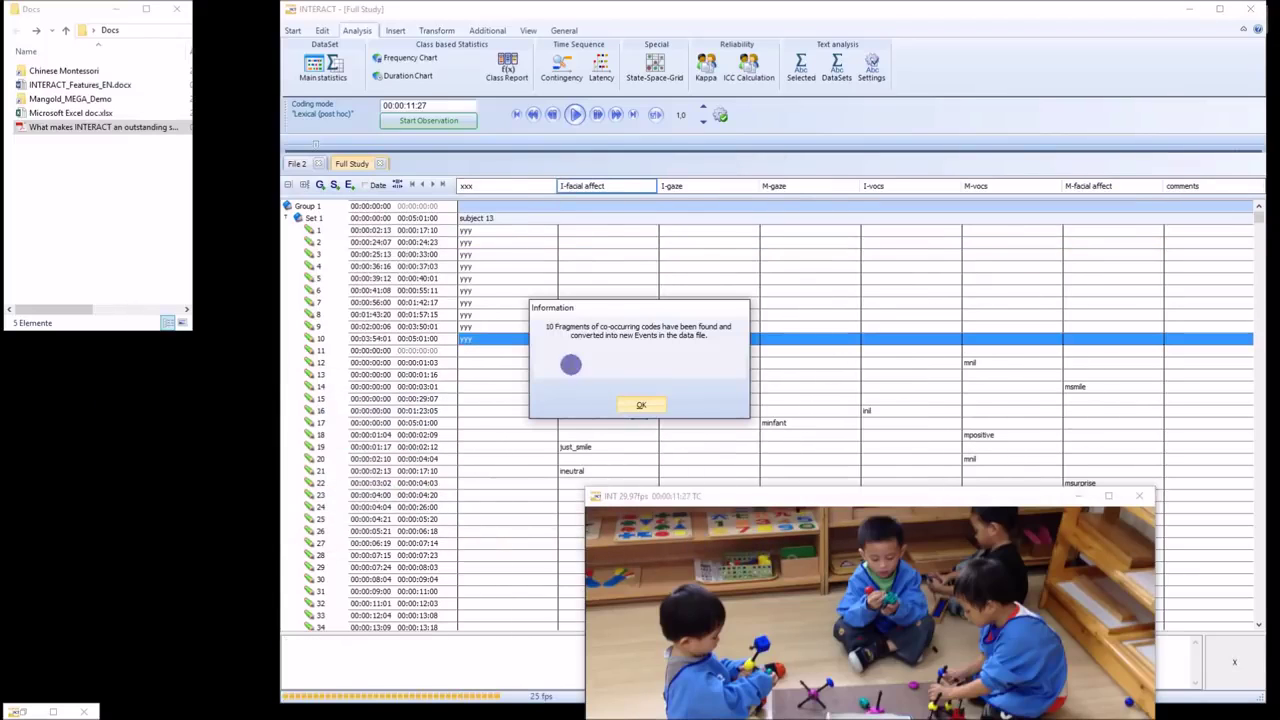
{"action": "left_click", "coordinate": [650, 405]}
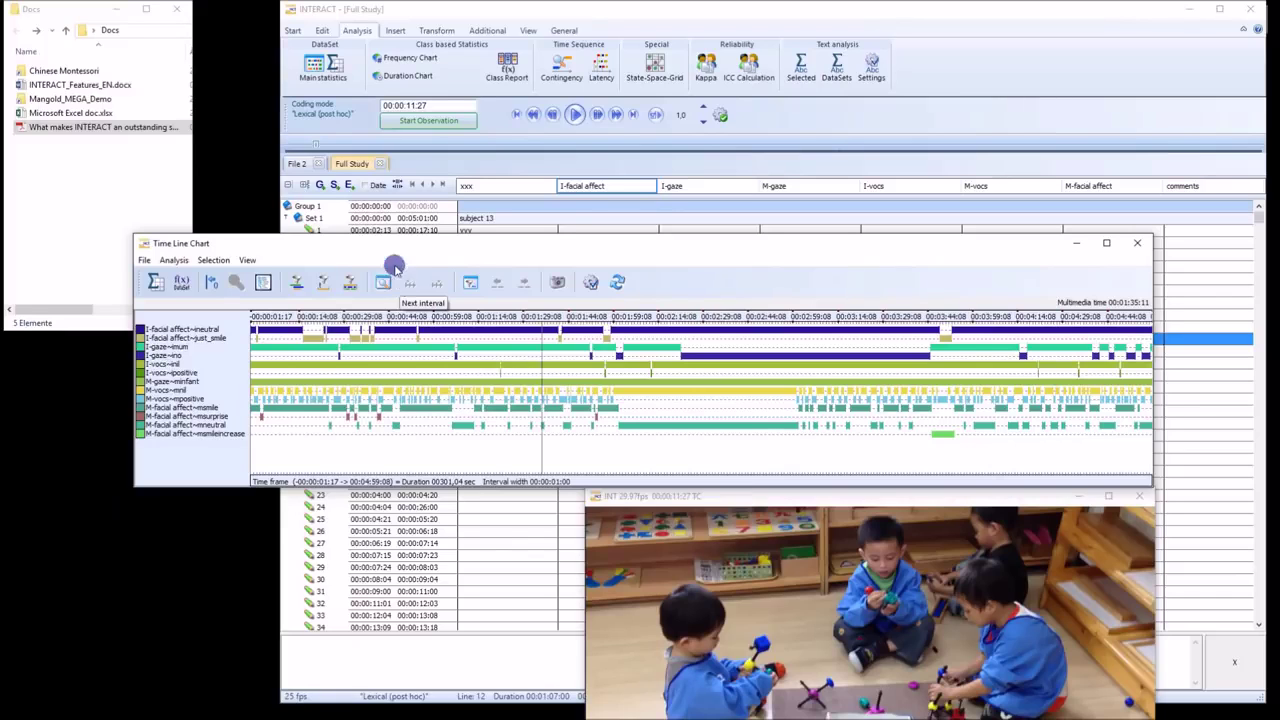
Shift the time line chart to inspect the new yyy events, look over the chart's analysis options, and close the chart
{"action": "left_click_drag", "start_coordinate": [392, 243], "coordinate": [424, 404]}
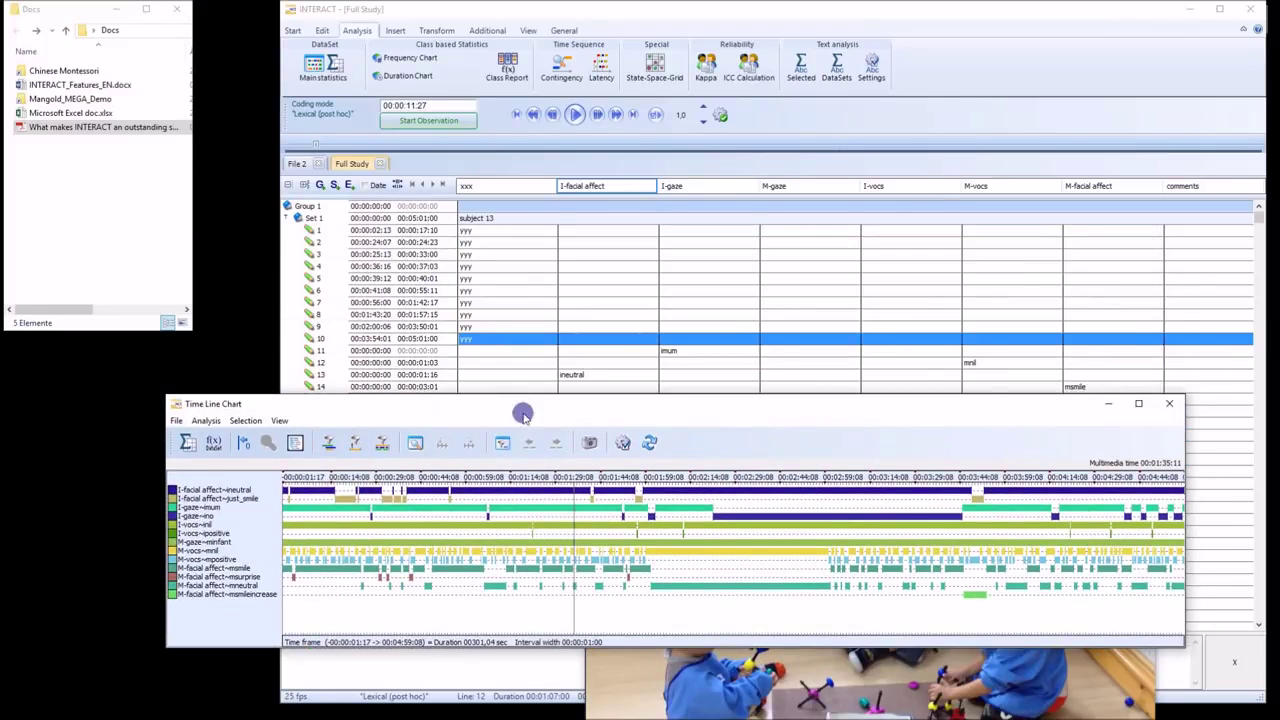
{"action": "left_click_drag", "start_coordinate": [533, 413], "coordinate": [555, 252]}
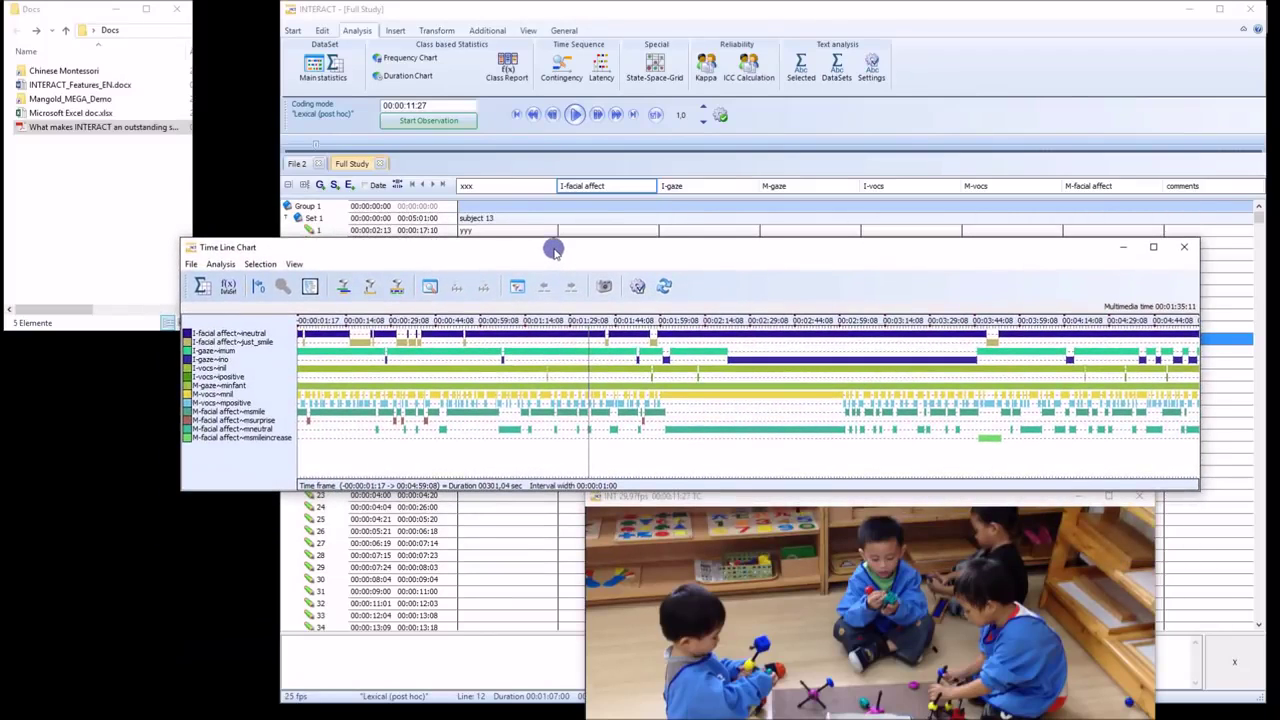
{"action": "left_click", "coordinate": [562, 80]}
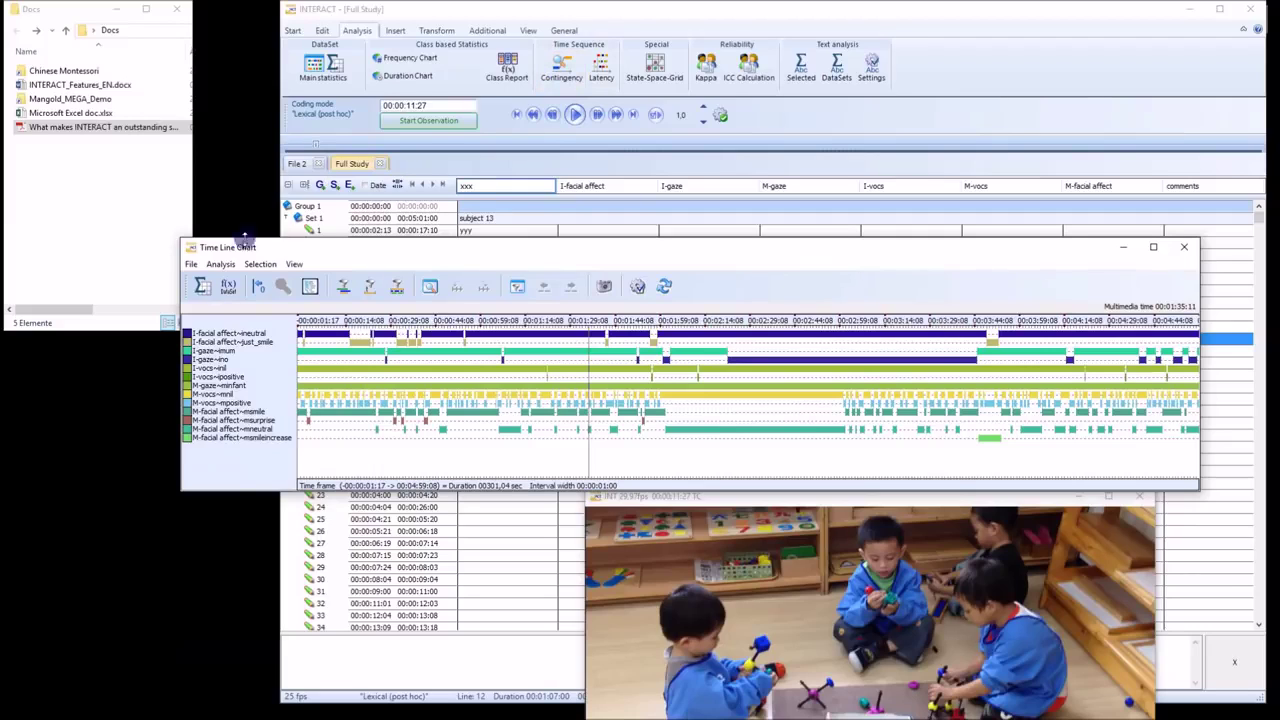
{"action": "left_click", "coordinate": [220, 264]}
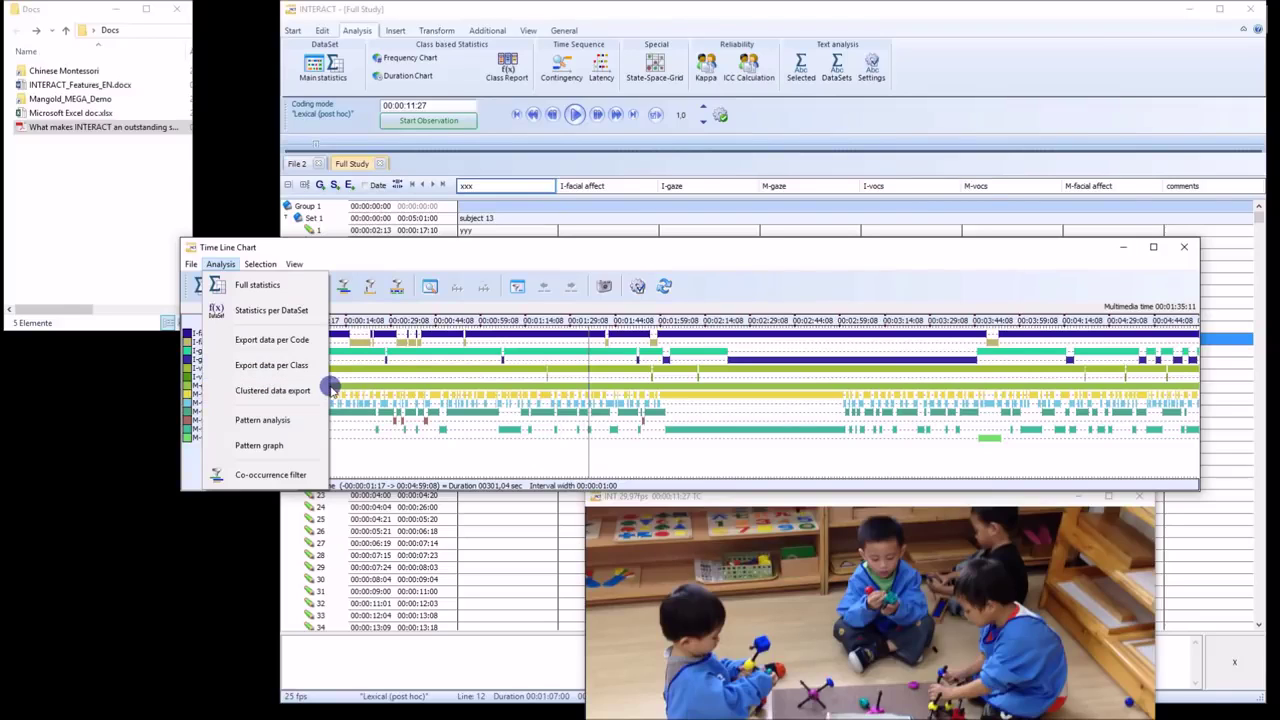
{"action": "left_click", "coordinate": [256, 248]}
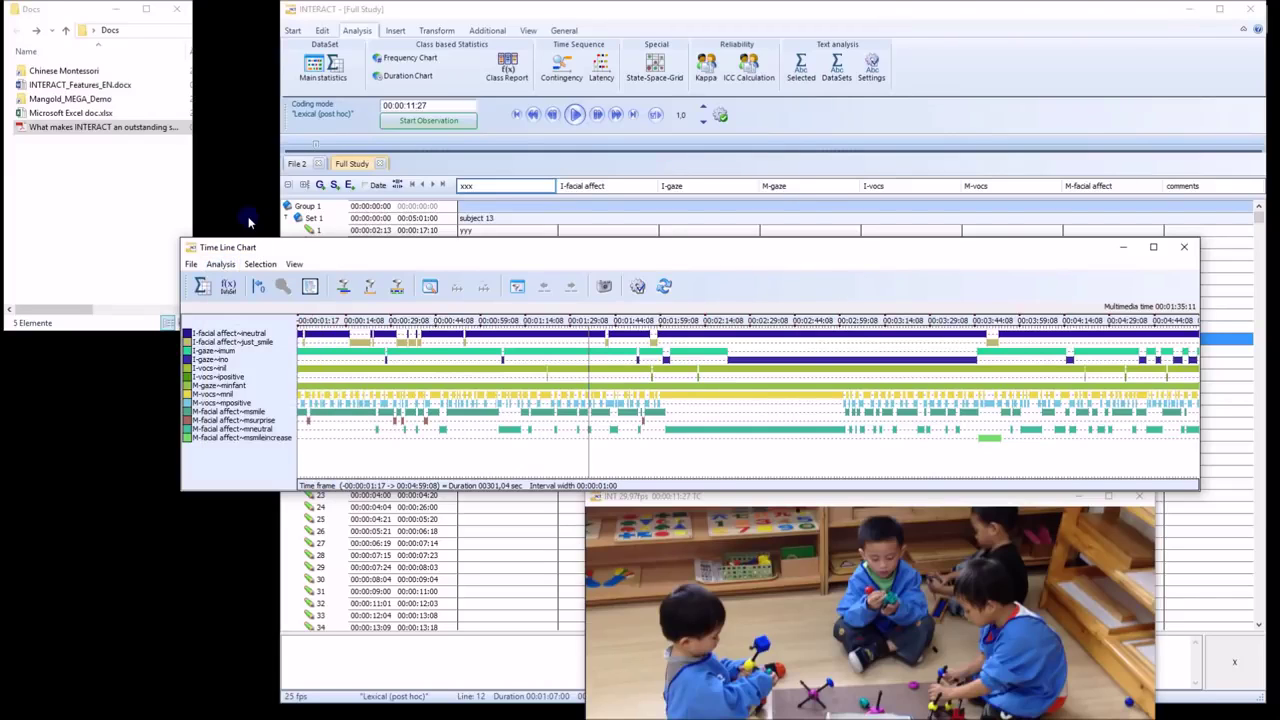
{"action": "left_click", "coordinate": [1184, 246]}
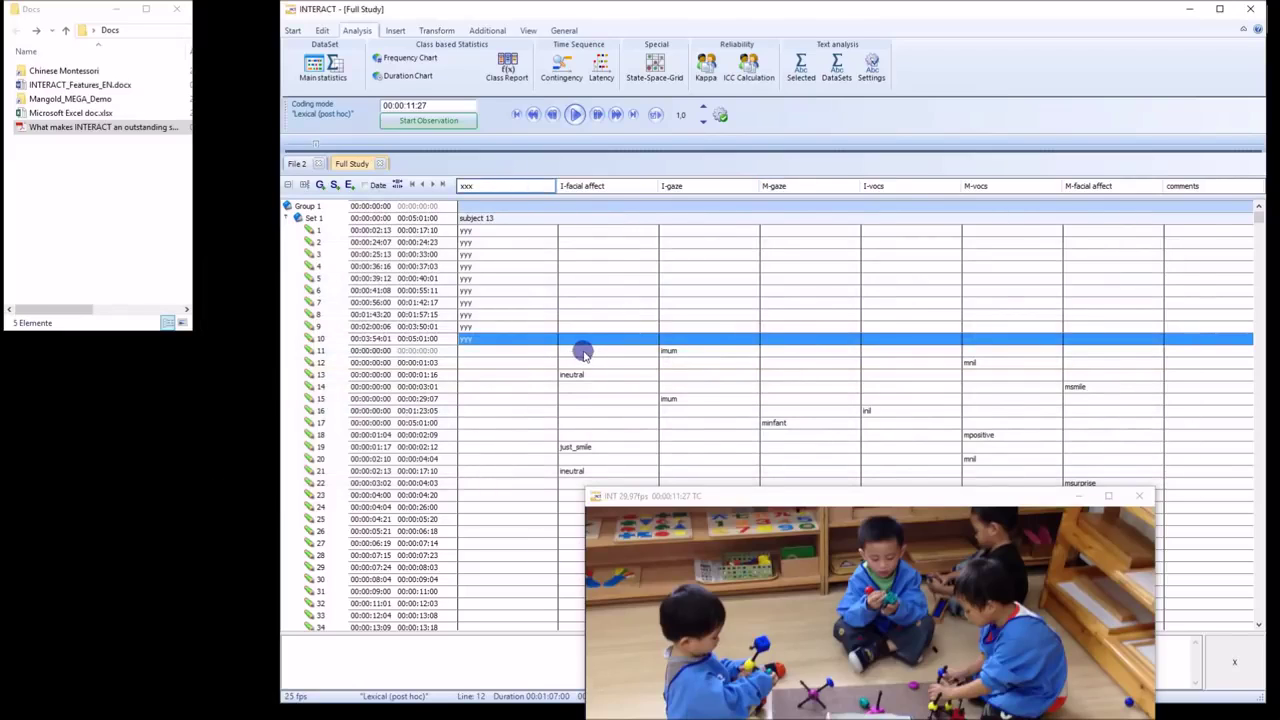
Generate a state space grid for a range of data sets starting with subject 13, dismiss the error notice and enlarge the grid window
{"action": "left_click", "coordinate": [657, 65]}
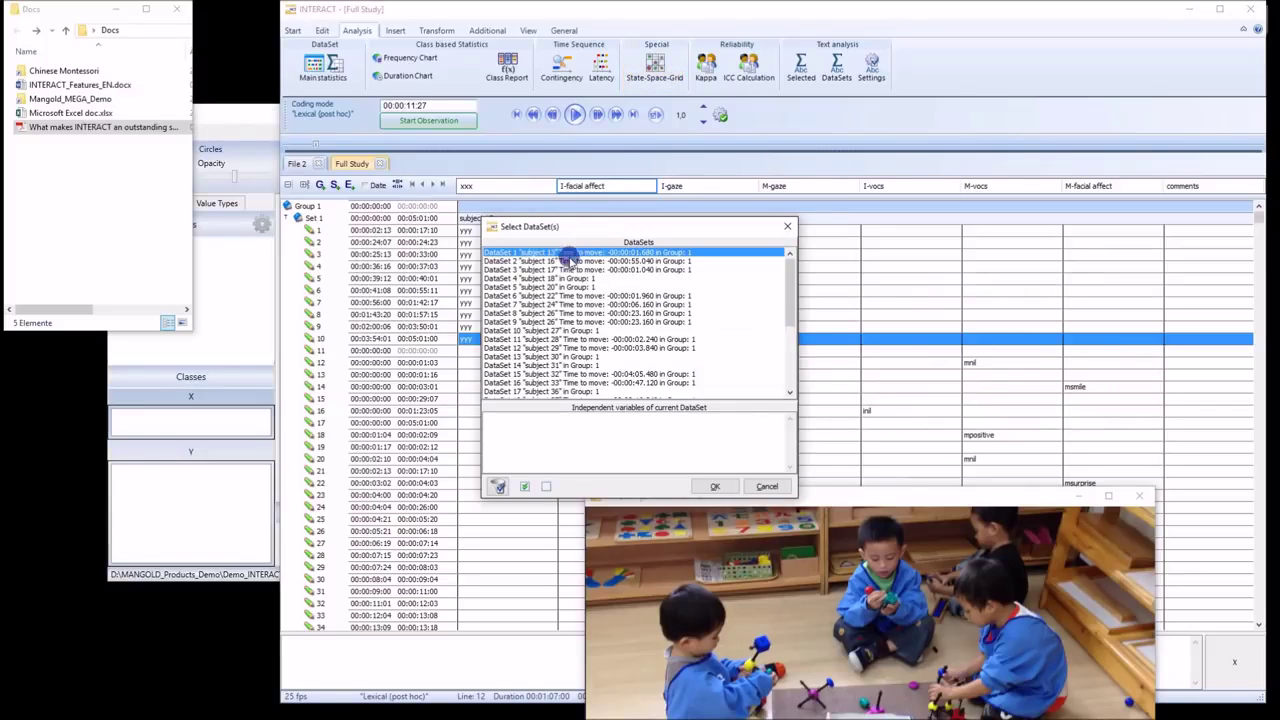
{"action": "left_click_drag", "start_coordinate": [568, 258], "coordinate": [567, 322]}
{"action": "left_click", "coordinate": [710, 484]}
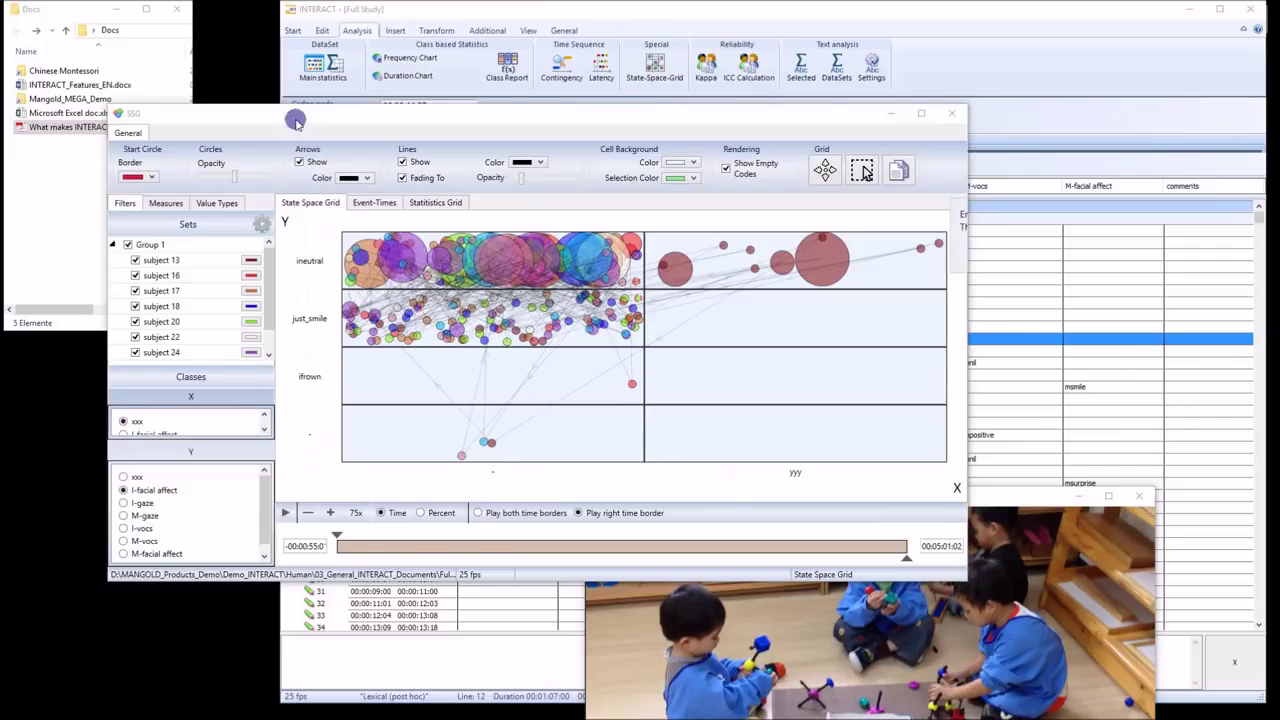
{"action": "left_click_drag", "start_coordinate": [296, 108], "coordinate": [428, 94]}
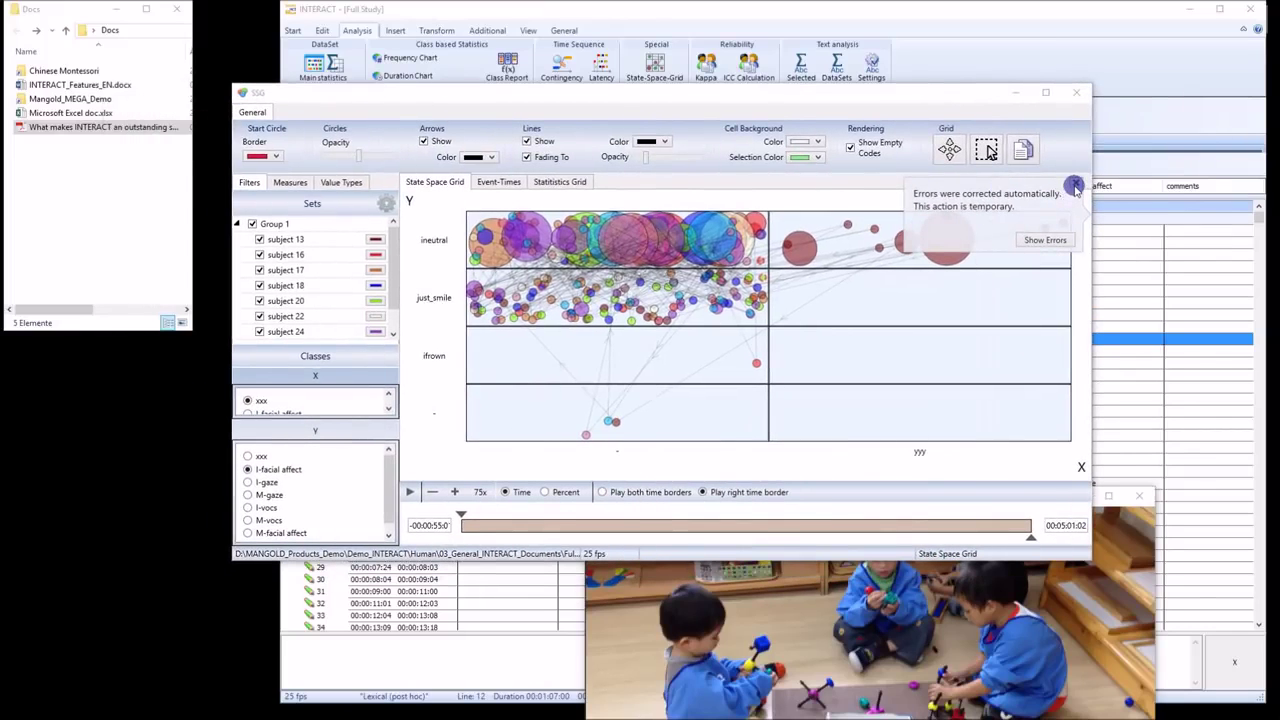
{"action": "left_click", "coordinate": [1074, 187]}
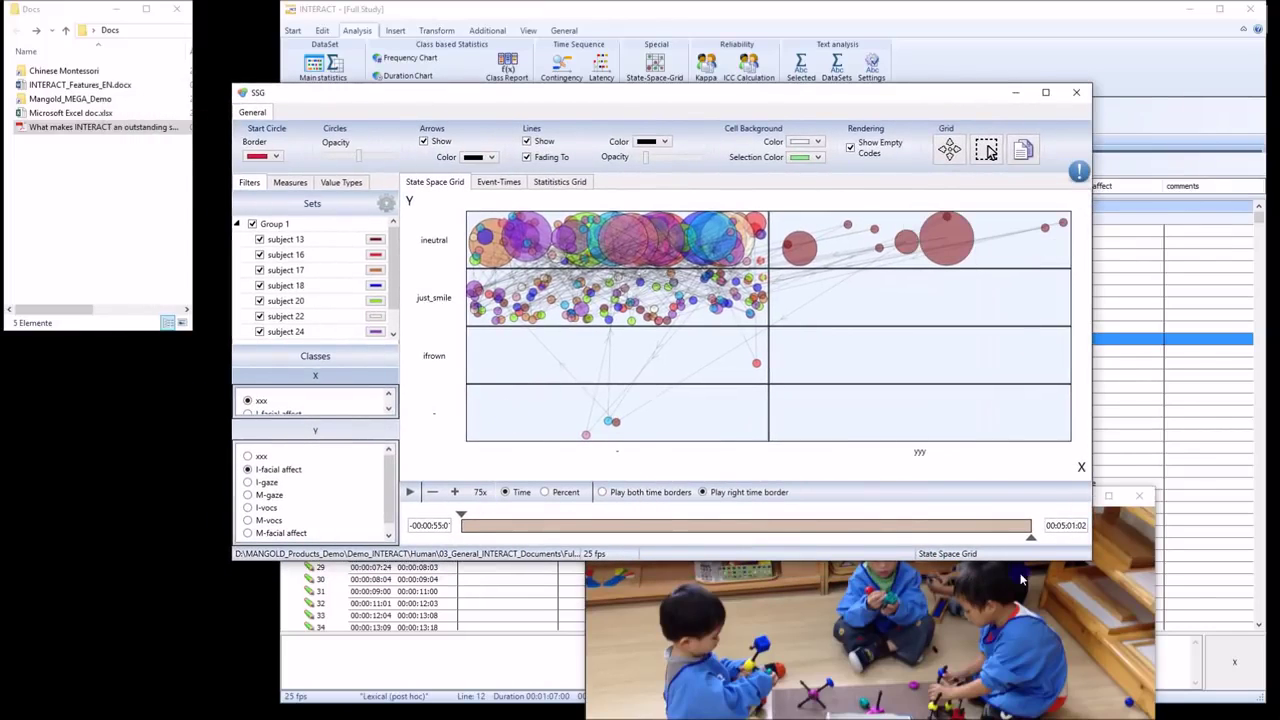
{"action": "left_click_drag", "start_coordinate": [1090, 561], "coordinate": [1122, 660]}
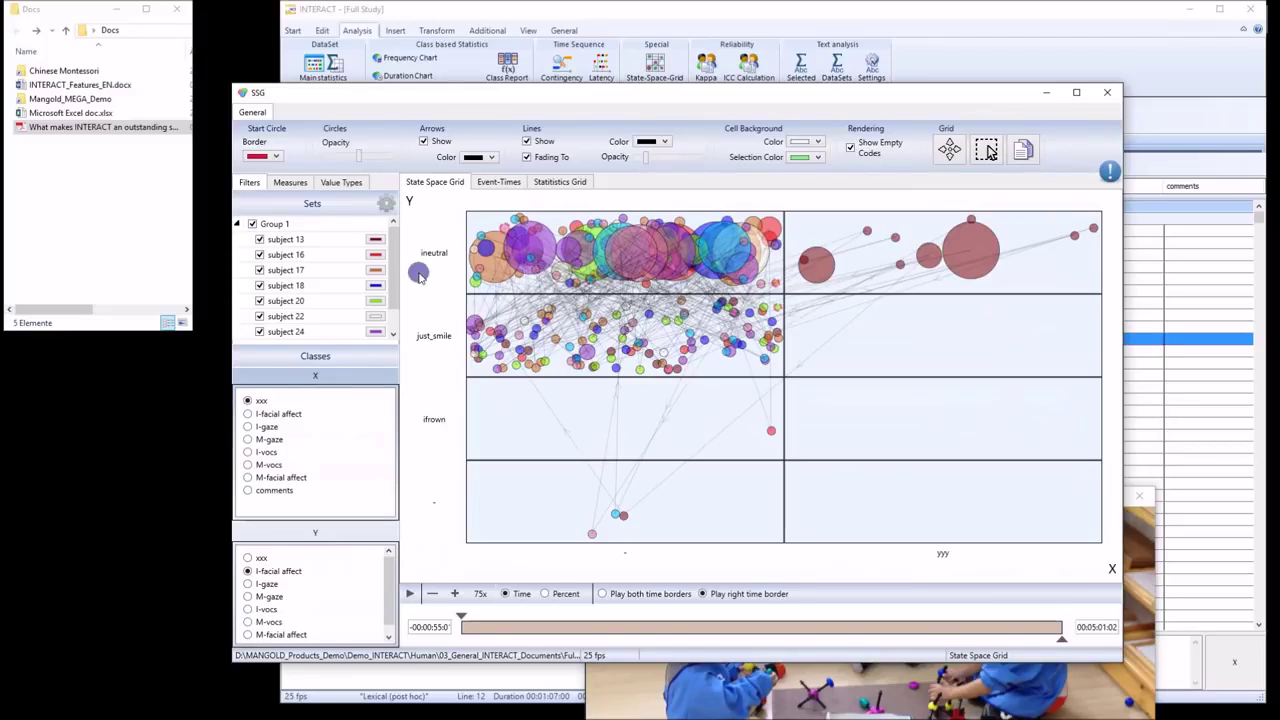
Plot the state space grid with I-facial affect on the X axis and I-gaze on the Y axis
{"action": "left_click_drag", "start_coordinate": [508, 279], "coordinate": [681, 457]}
{"action": "left_click", "coordinate": [248, 583]}
{"action": "left_click", "coordinate": [248, 414]}
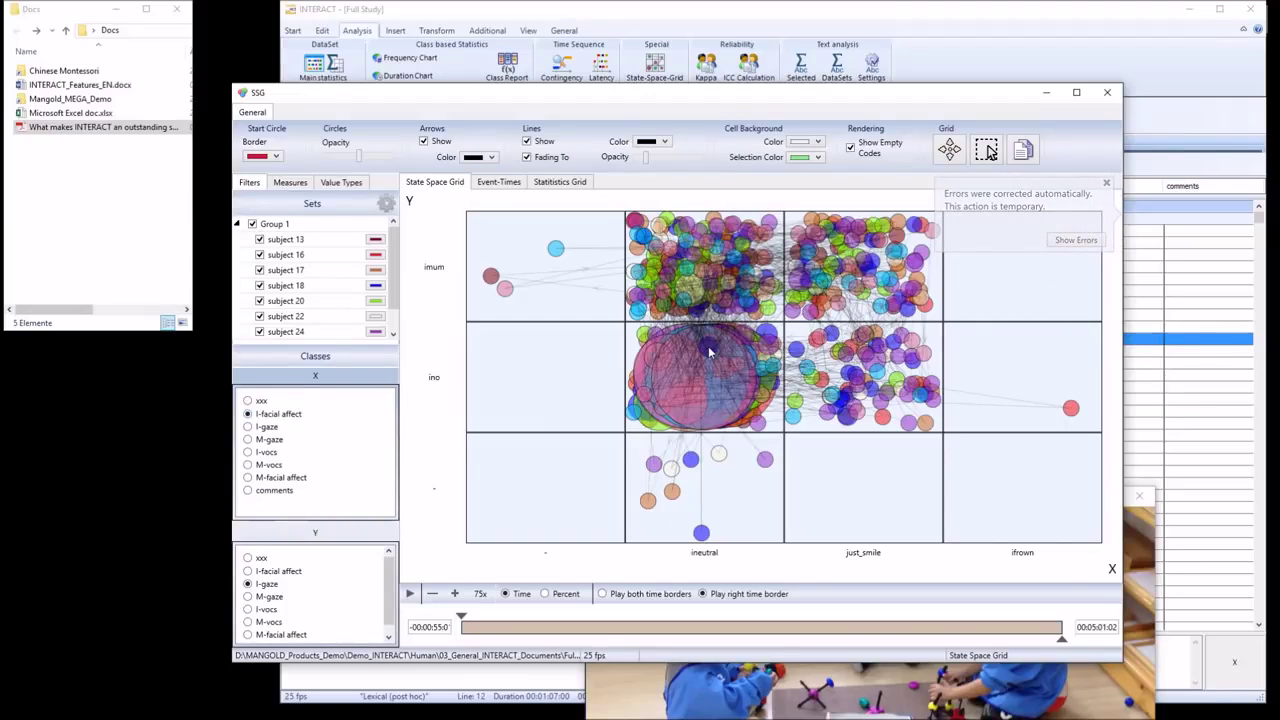
Play the state space grid from the beginning of its time range and close the grid window
{"action": "left_click_drag", "start_coordinate": [1064, 645], "coordinate": [468, 630]}
{"action": "left_click", "coordinate": [410, 594]}
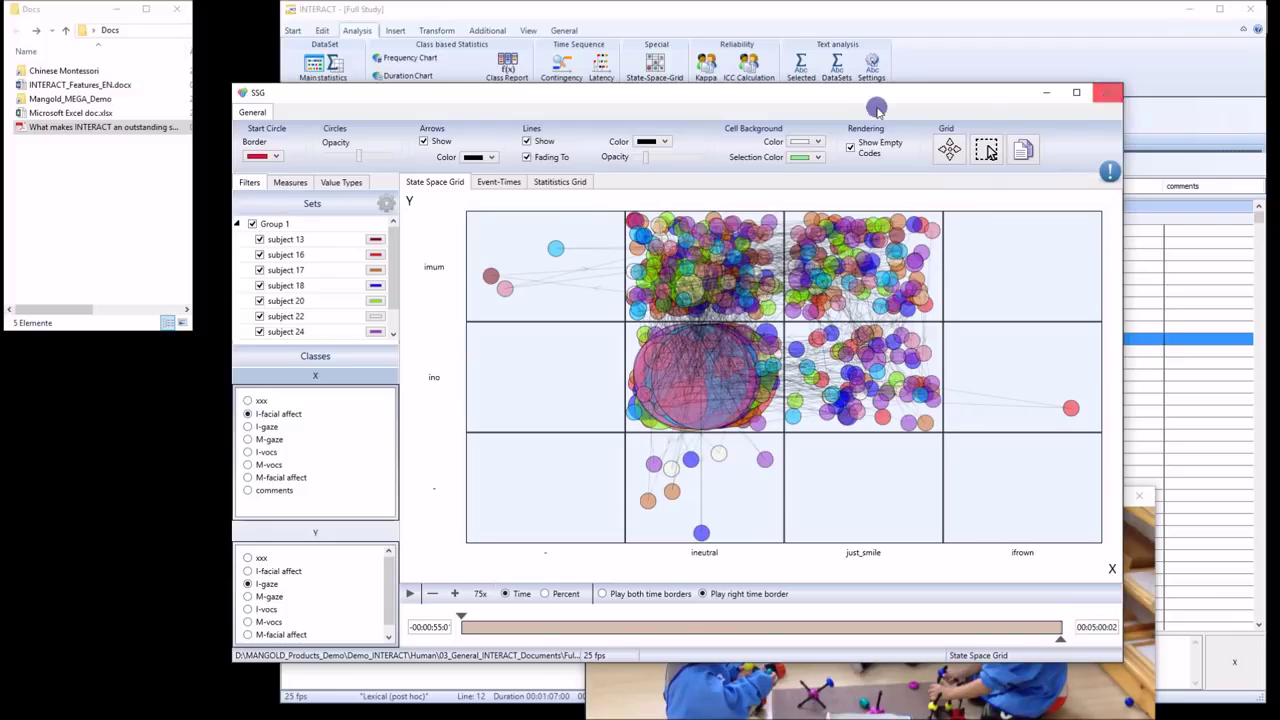
{"action": "mouse_move", "coordinate": [868, 101]}
{"action": "left_mouse_down"}
{"action": "mouse_move", "coordinate": [872, 90]}
{"action": "mouse_move", "coordinate": [881, 103]}
{"action": "mouse_move", "coordinate": [860, 101]}
{"action": "left_mouse_up"}
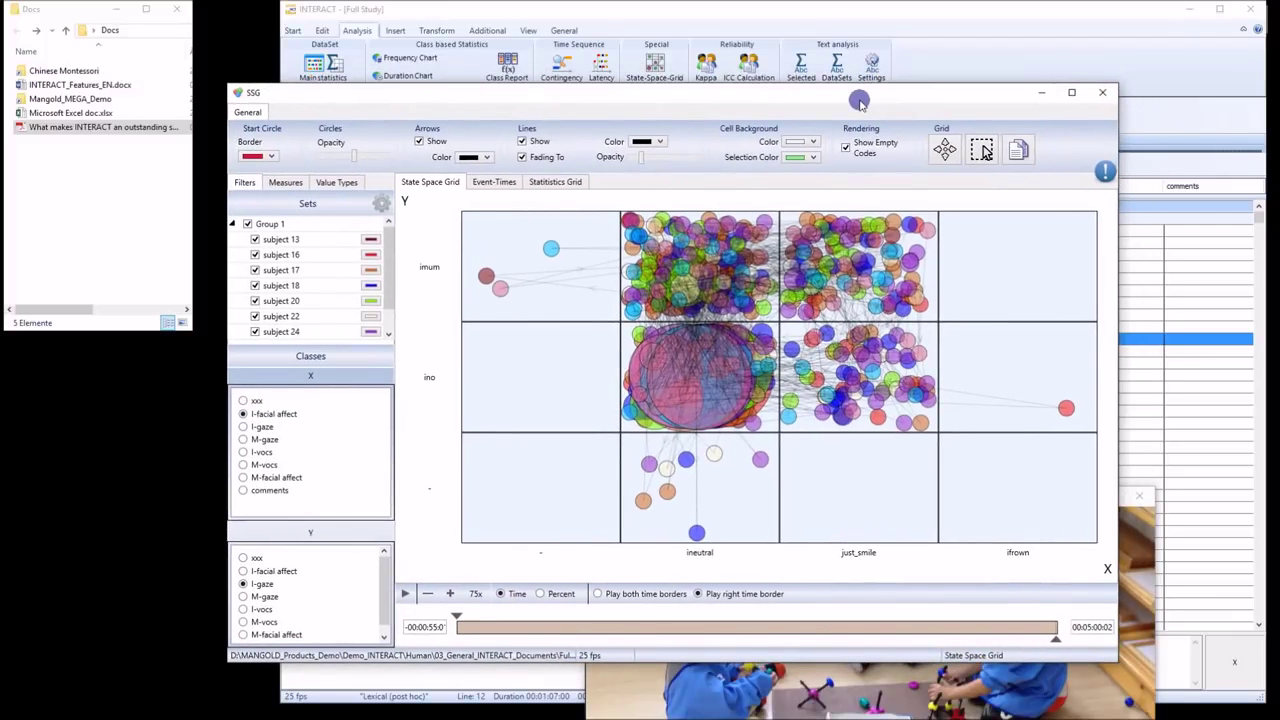
{"action": "left_click", "coordinate": [1106, 97]}
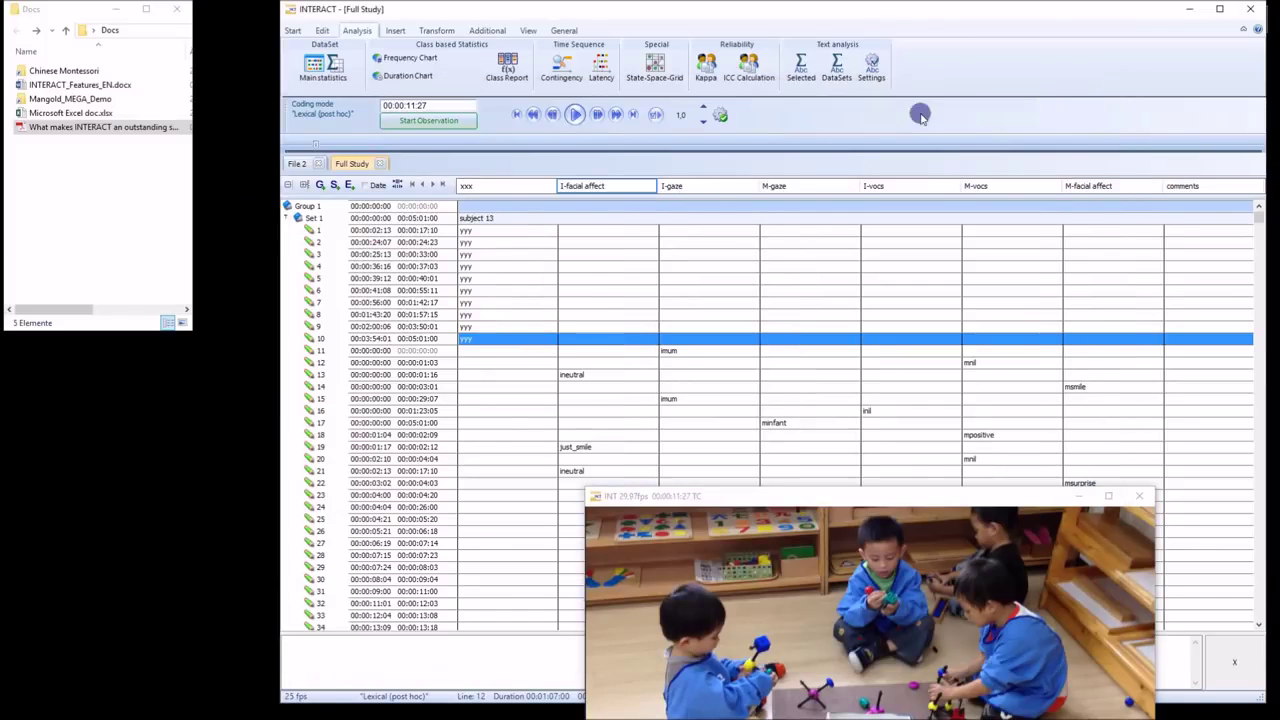
Check the xxx column, and close the Full Study and File 2 documents without saving either one
{"action": "left_click", "coordinate": [568, 210]}
{"action": "left_click", "coordinate": [505, 180]}
{"action": "left_click", "coordinate": [380, 163]}
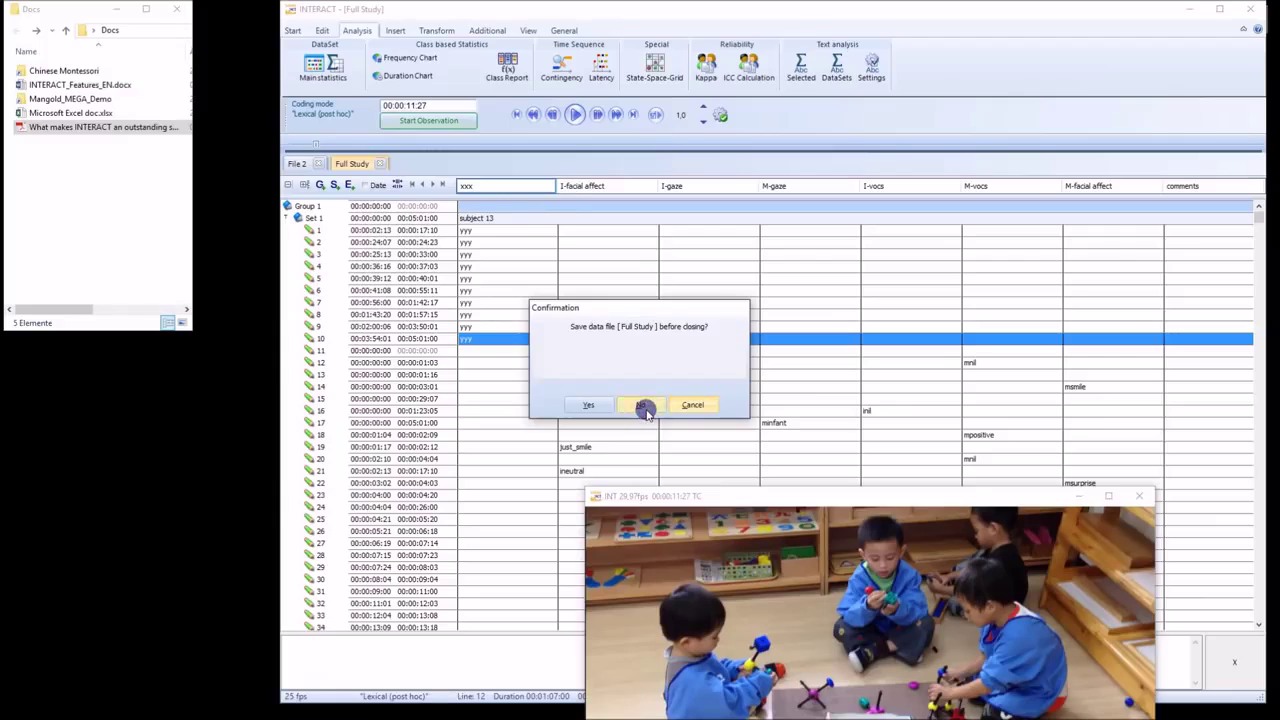
{"action": "left_click", "coordinate": [645, 408]}
{"action": "left_click", "coordinate": [318, 164]}
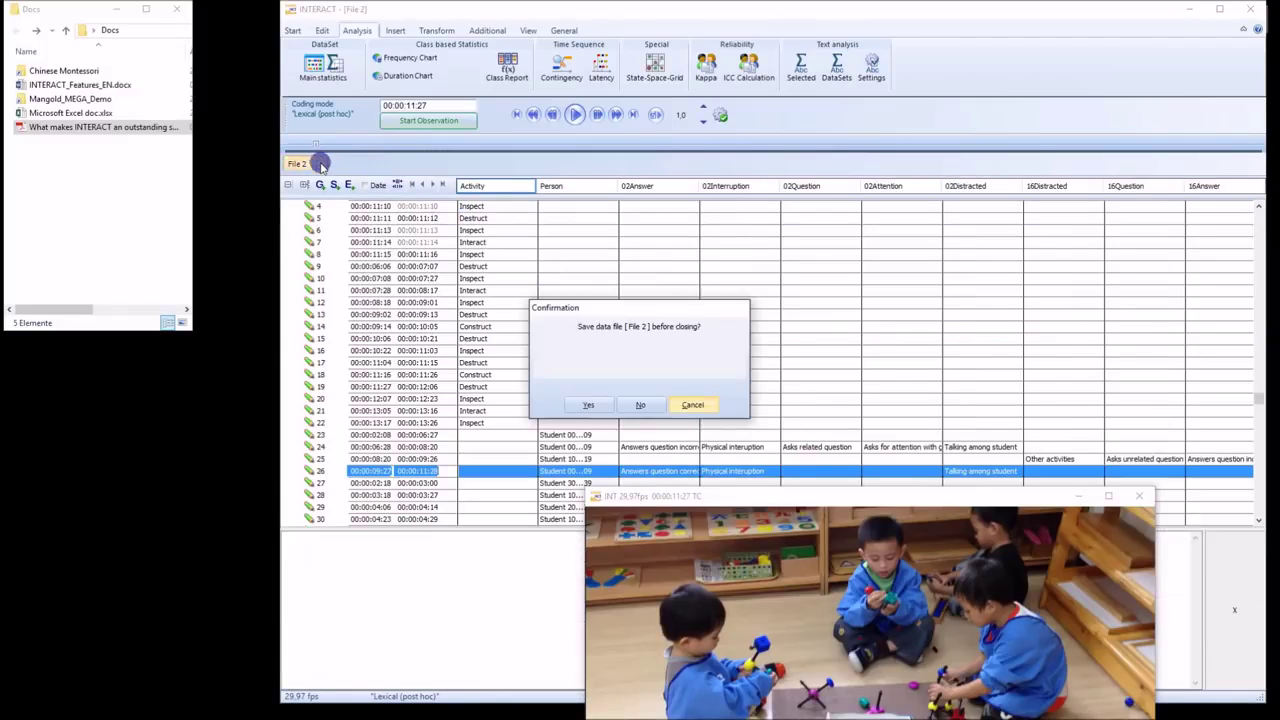
{"action": "left_click", "coordinate": [640, 404]}
Open the demo example file for Kappa analysis
{"action": "left_click", "coordinate": [292, 30]}
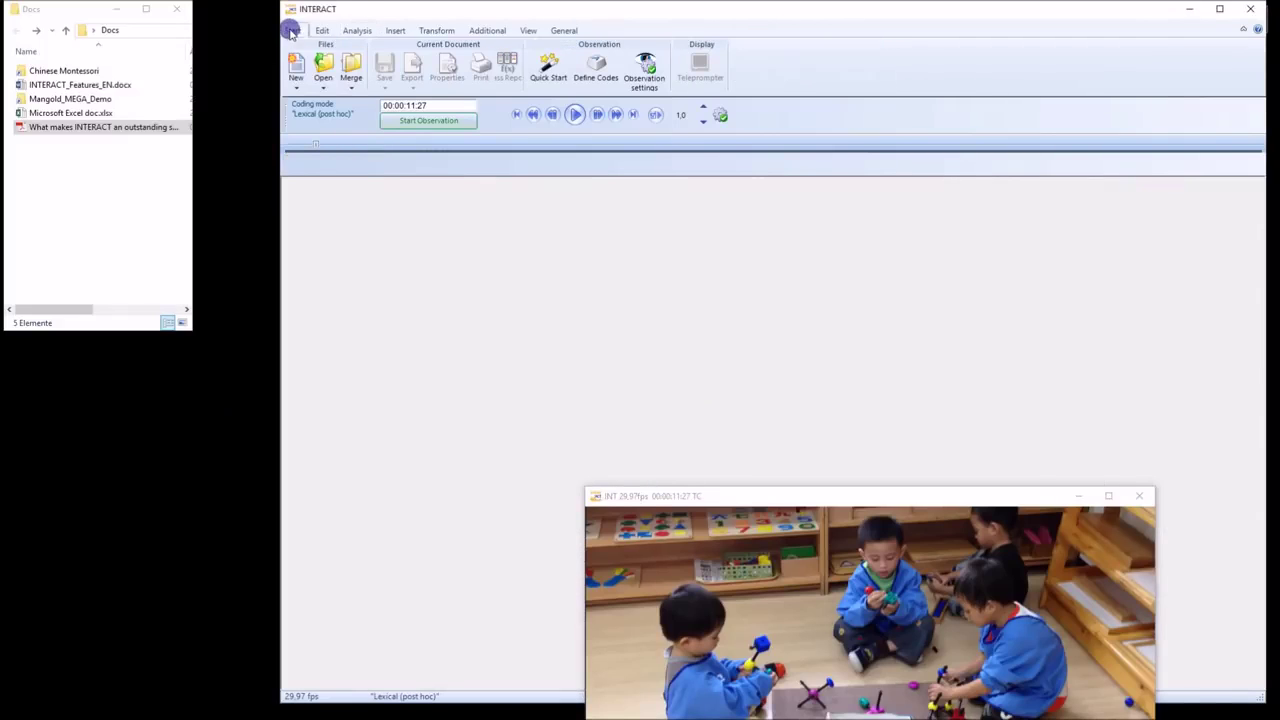
{"action": "left_click", "coordinate": [322, 88]}
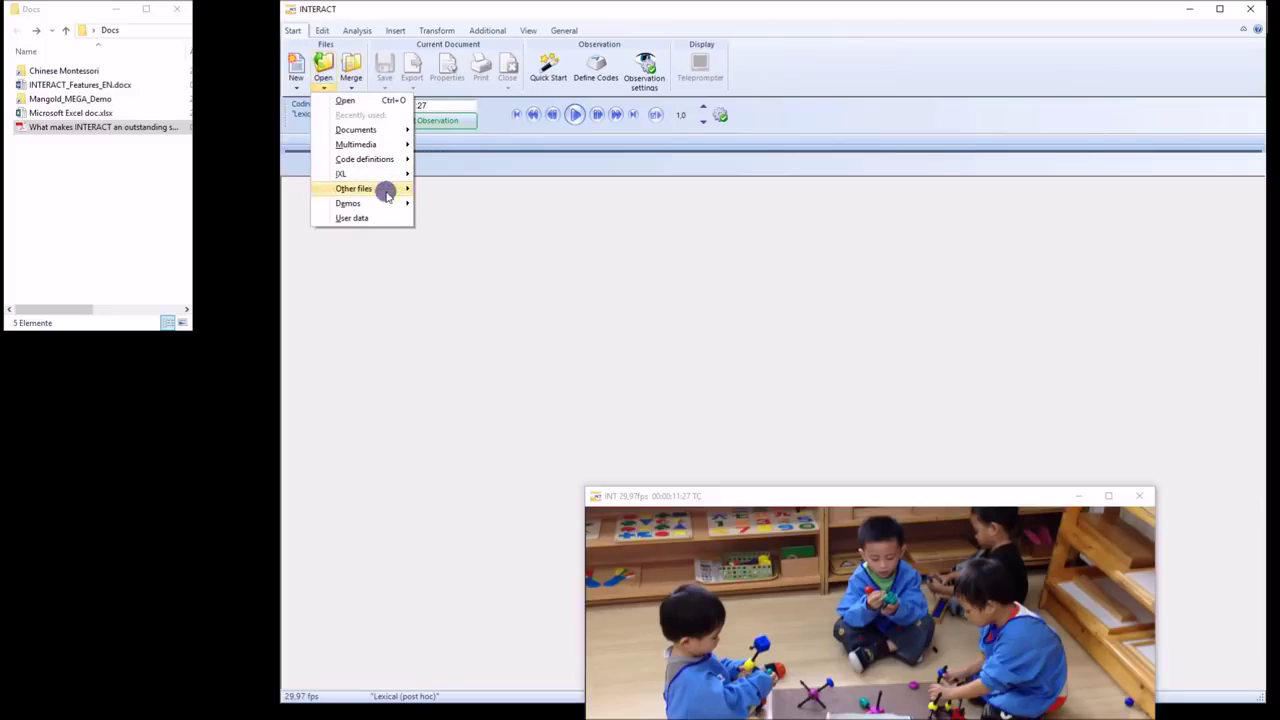
{"action": "mouse_move", "coordinate": [385, 203]}
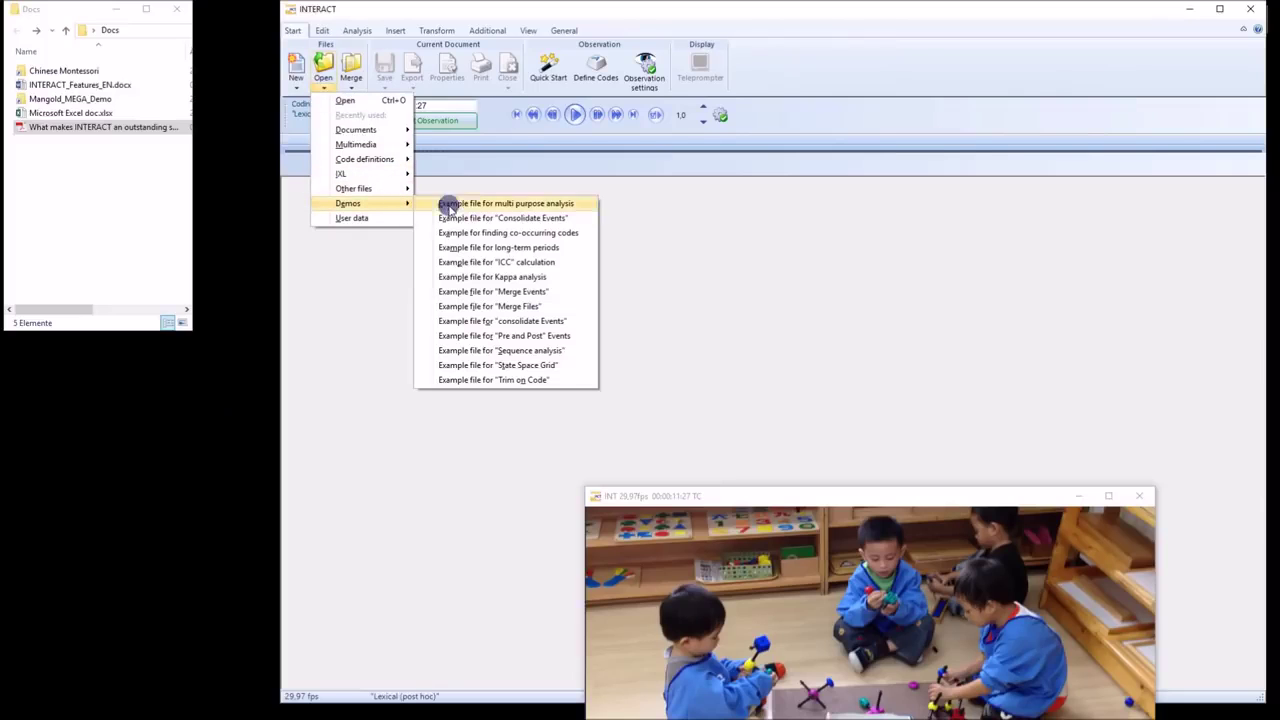
{"action": "left_click", "coordinate": [531, 280]}
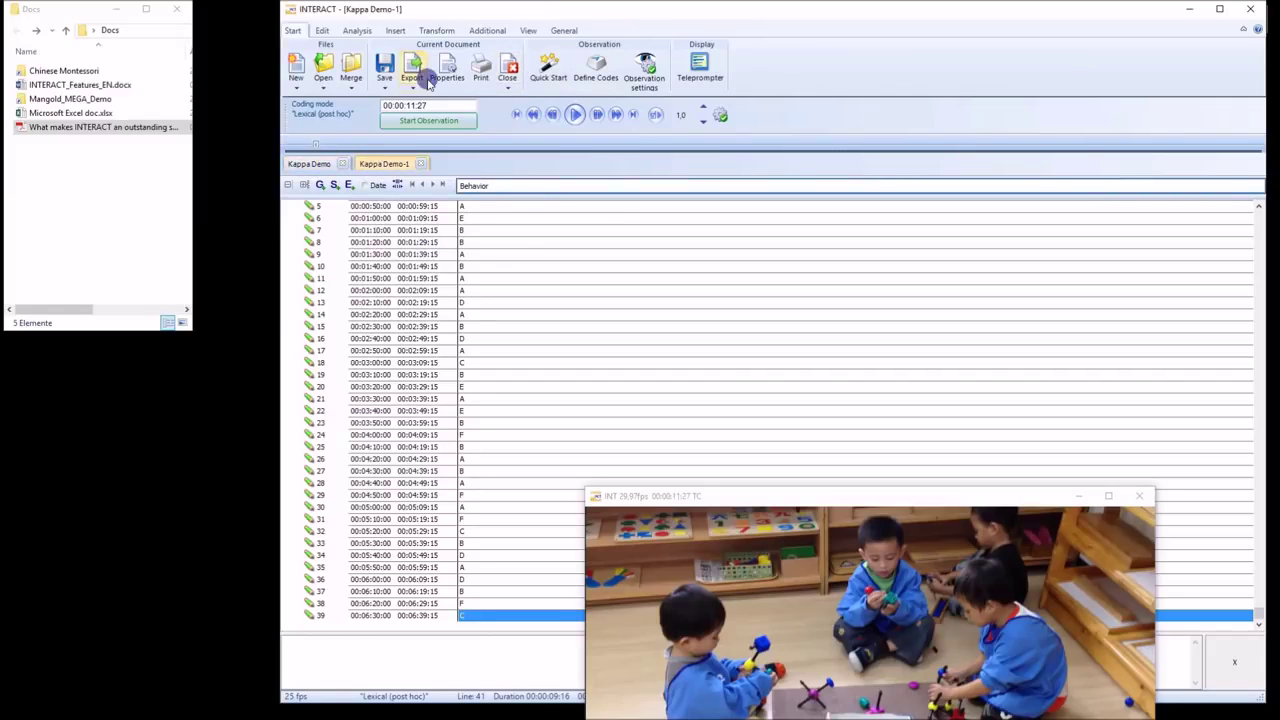
Calculate Kappa for the two demo documents with the preset comparison and match criteria
{"action": "left_click", "coordinate": [357, 31]}
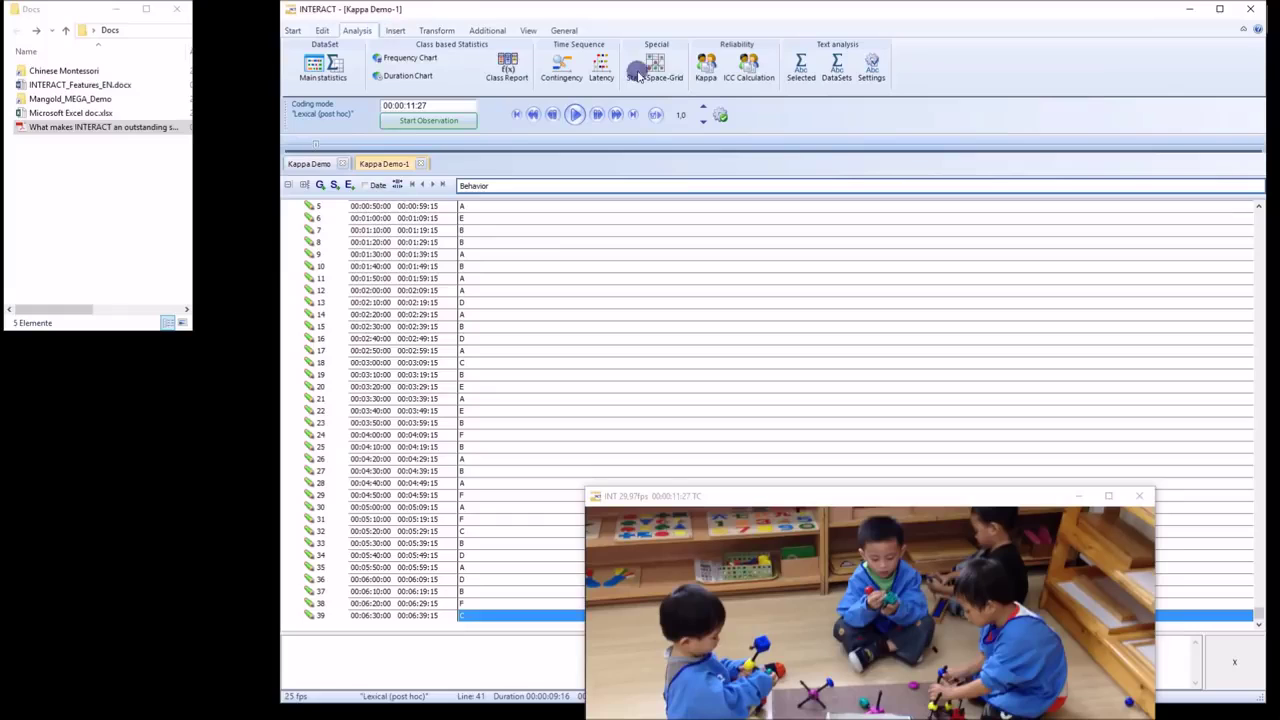
{"action": "left_click", "coordinate": [704, 70]}
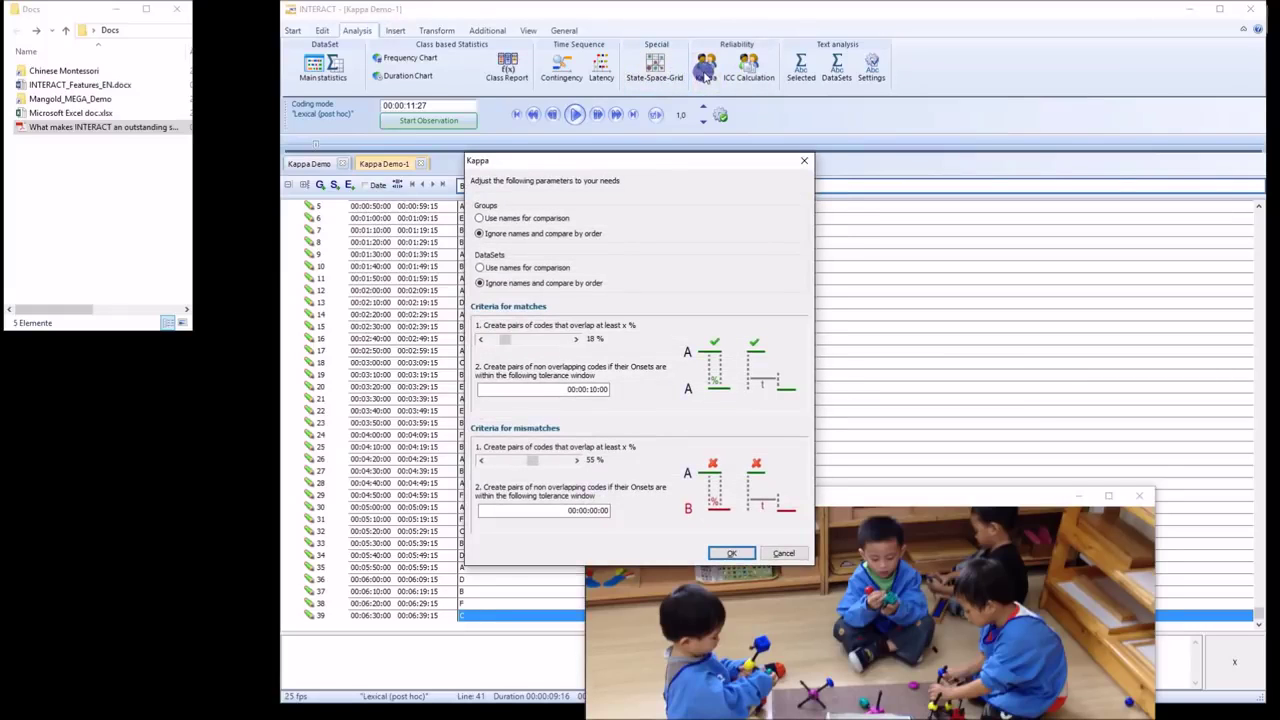
{"action": "left_click", "coordinate": [732, 553]}
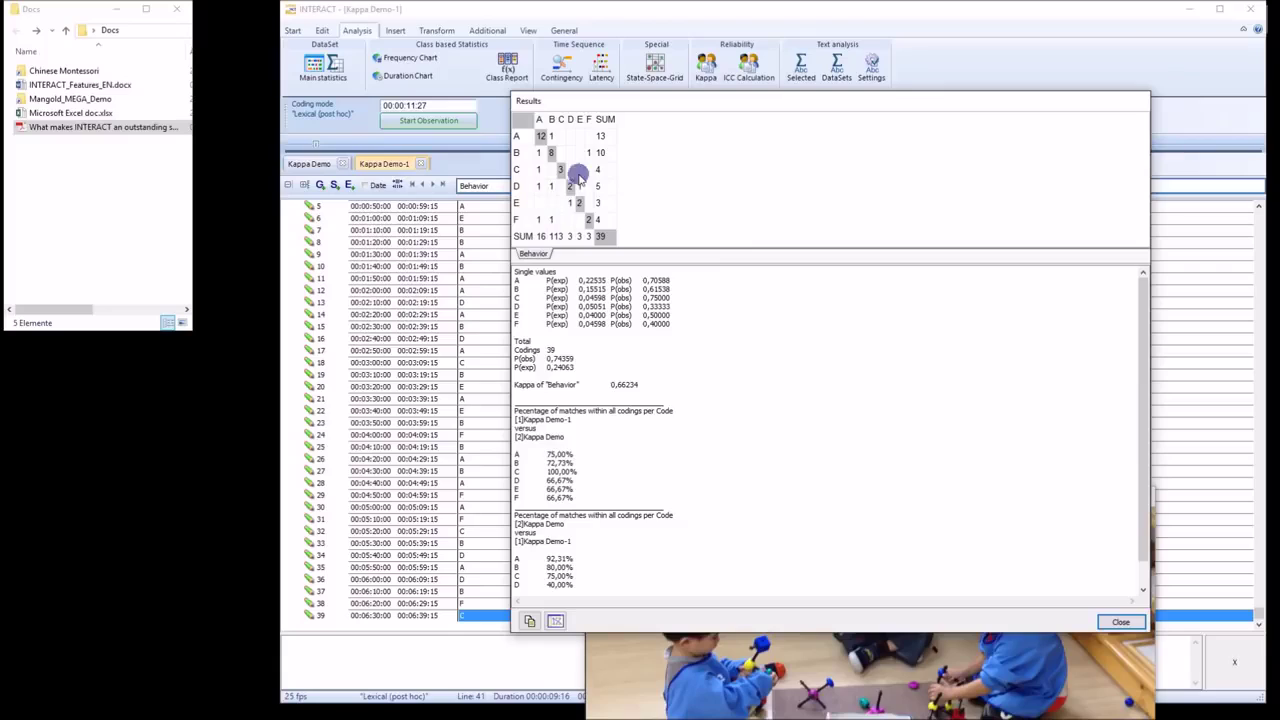
Check the Kappa value of the Behavior class, and display the Kappa graph over the results for comparison
{"action": "left_click_drag", "start_coordinate": [646, 385], "coordinate": [621, 384]}
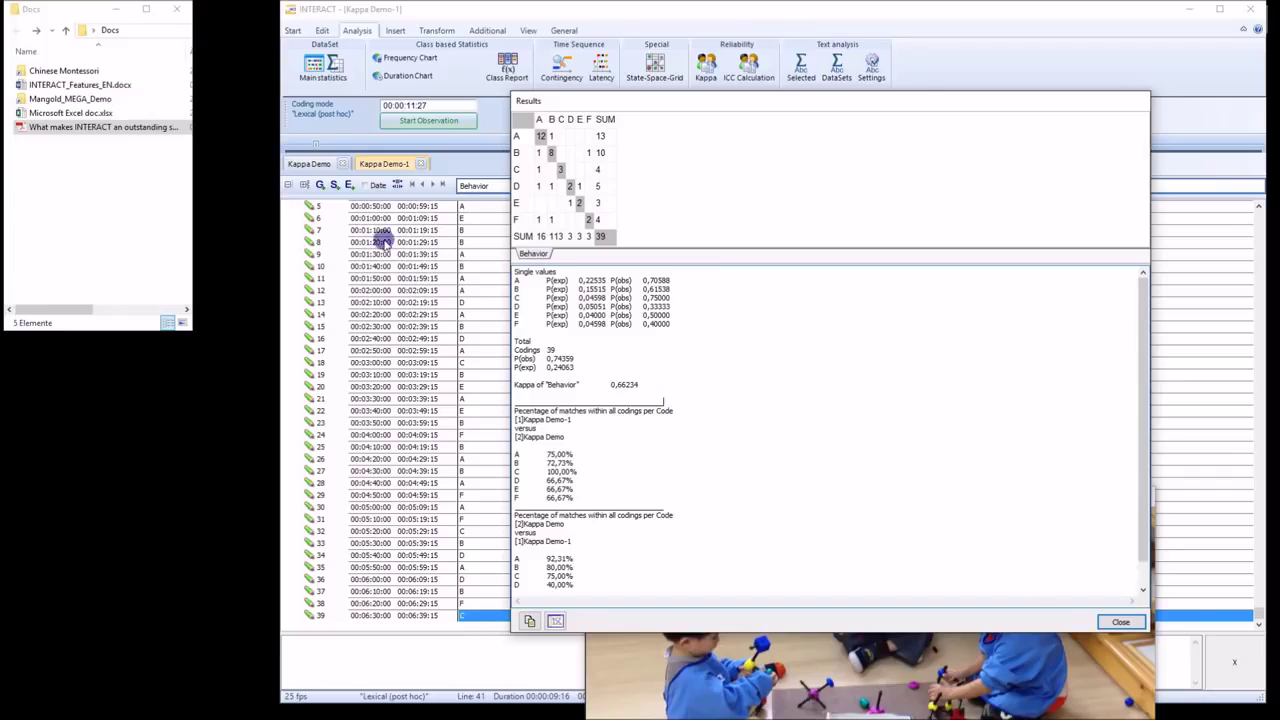
{"action": "left_click", "coordinate": [551, 621]}
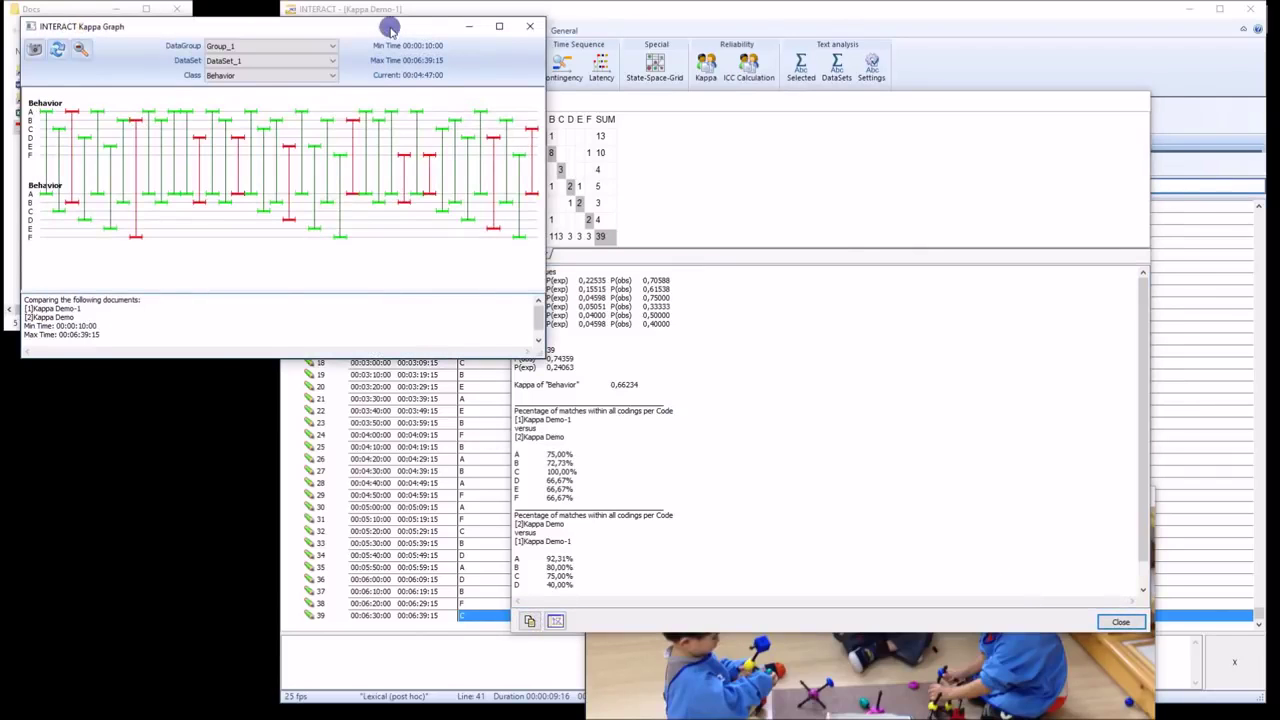
{"action": "left_click_drag", "start_coordinate": [390, 30], "coordinate": [728, 133]}
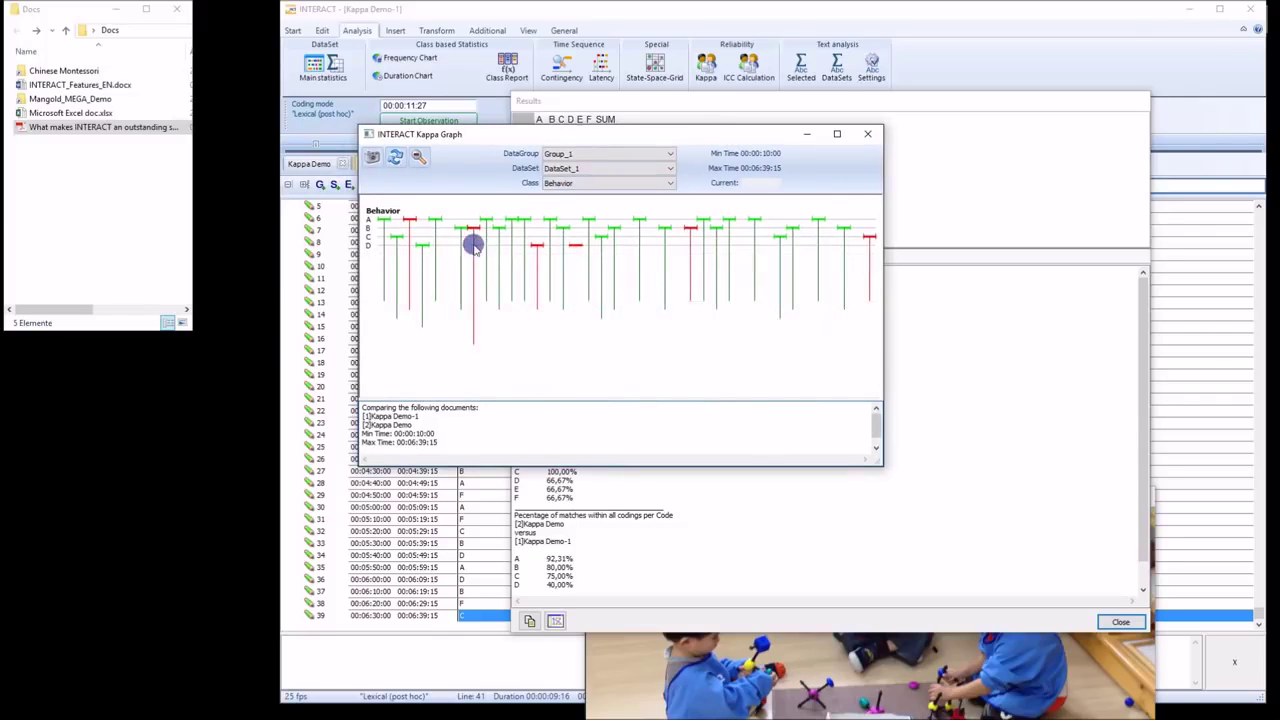
Close the Kappa graph and its results, and close both Kappa demo documents
{"action": "left_click", "coordinate": [869, 136]}
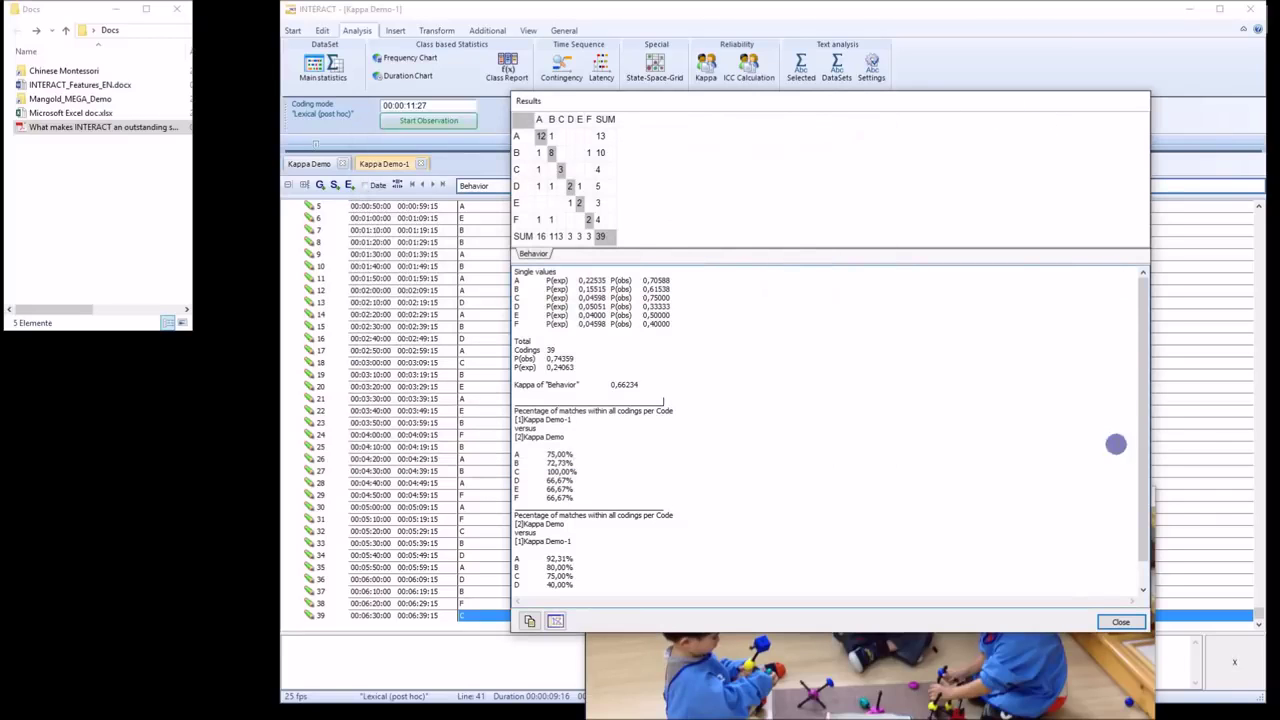
{"action": "left_click", "coordinate": [1122, 622]}
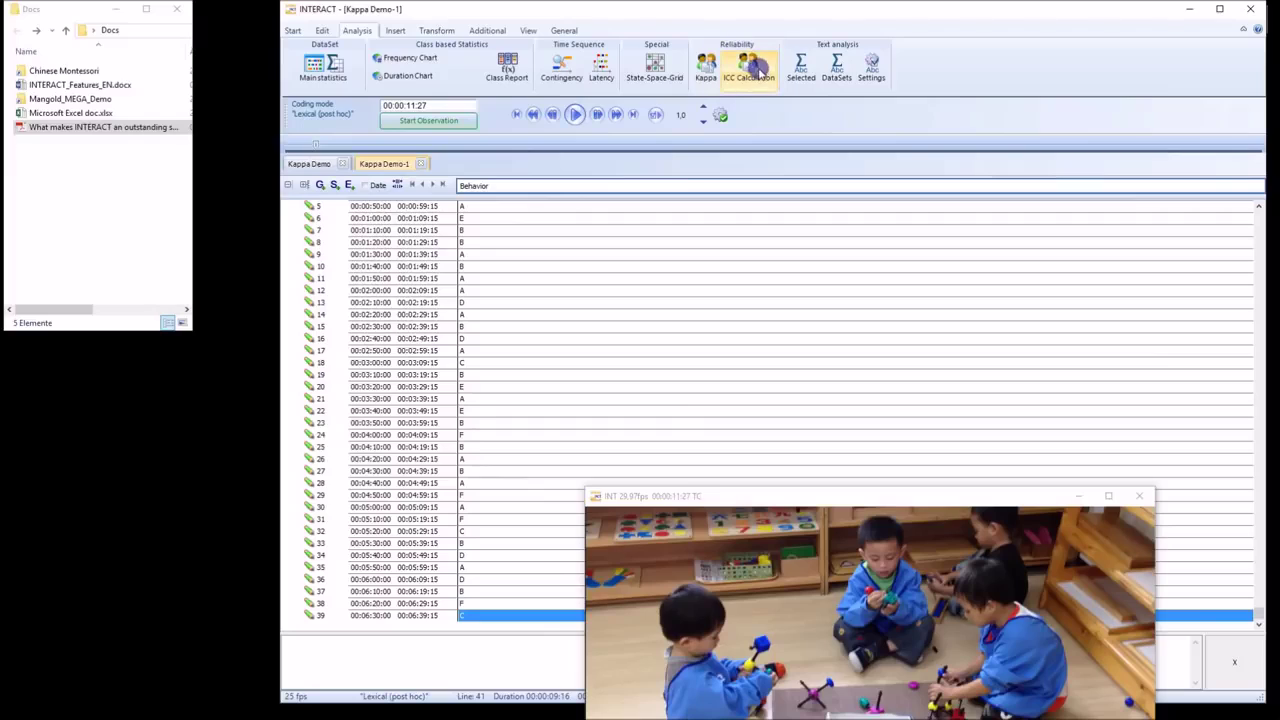
{"action": "left_click", "coordinate": [754, 90]}
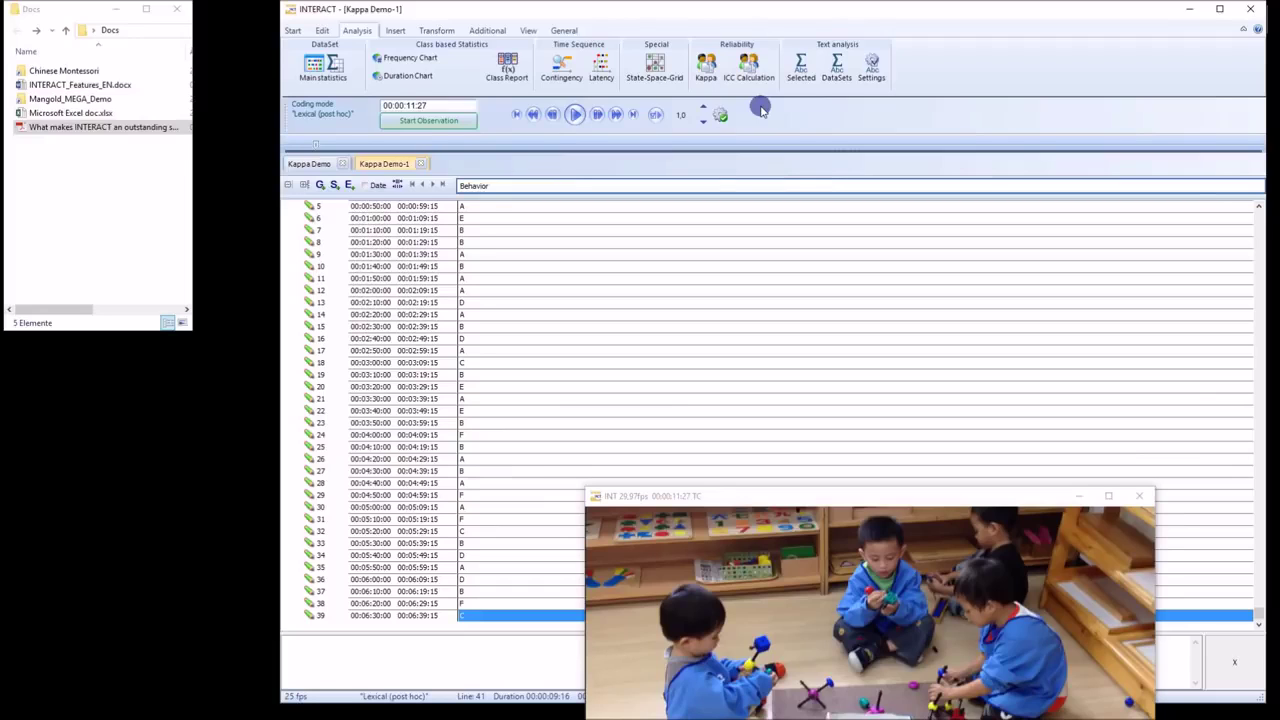
{"action": "left_click", "coordinate": [420, 163]}
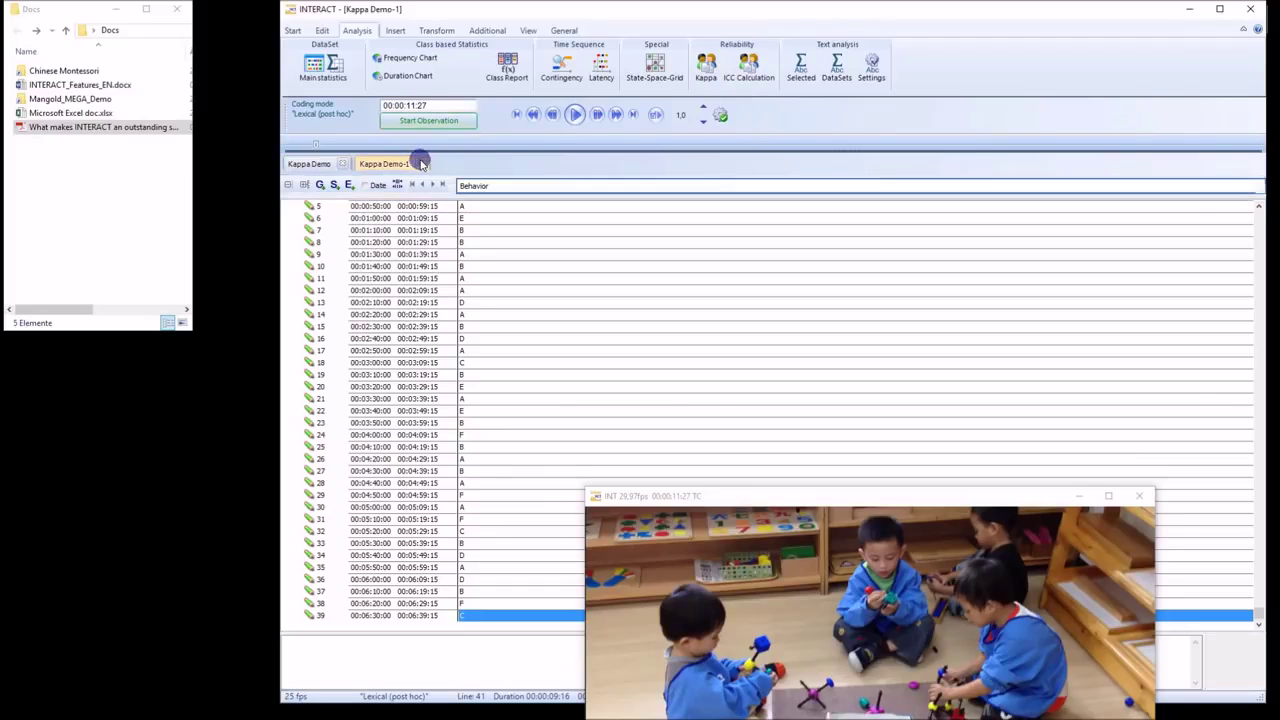
{"action": "left_click", "coordinate": [341, 164]}
Open the US President Speeches document from the Textanalysis folder of the user data demos
{"action": "left_click", "coordinate": [293, 30]}
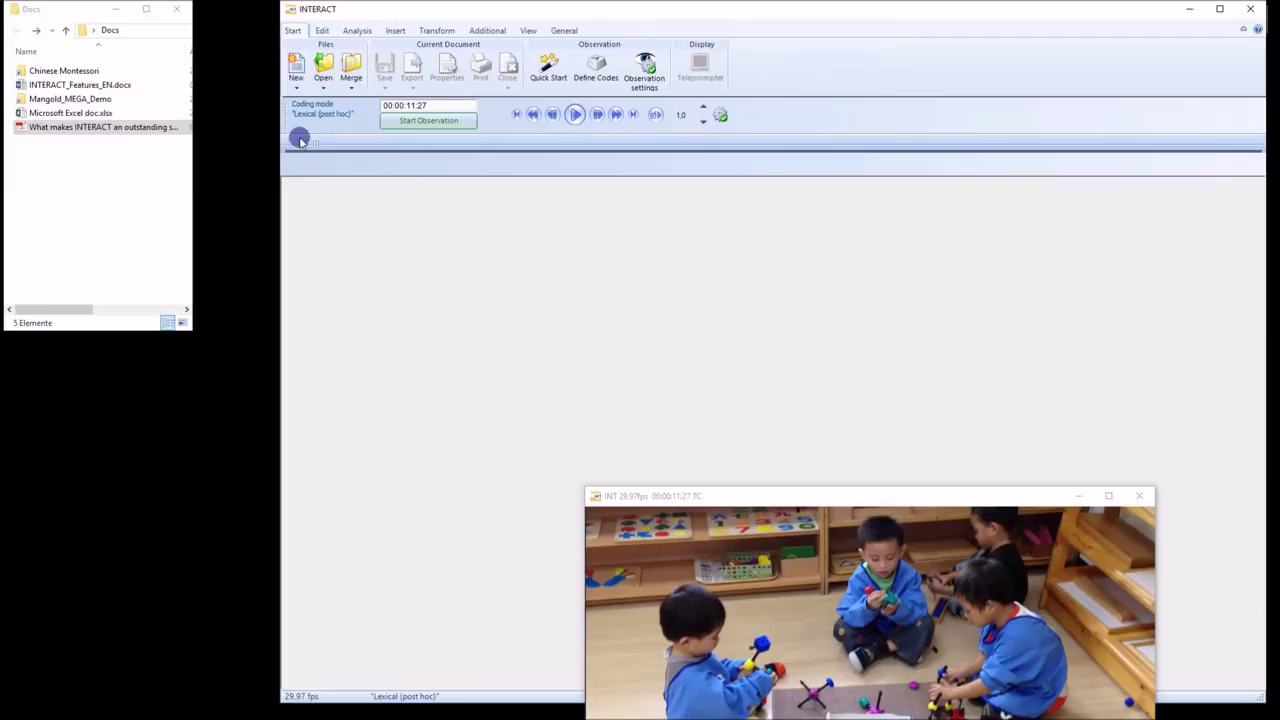
{"action": "left_click", "coordinate": [327, 87]}
{"action": "mouse_move", "coordinate": [388, 207]}
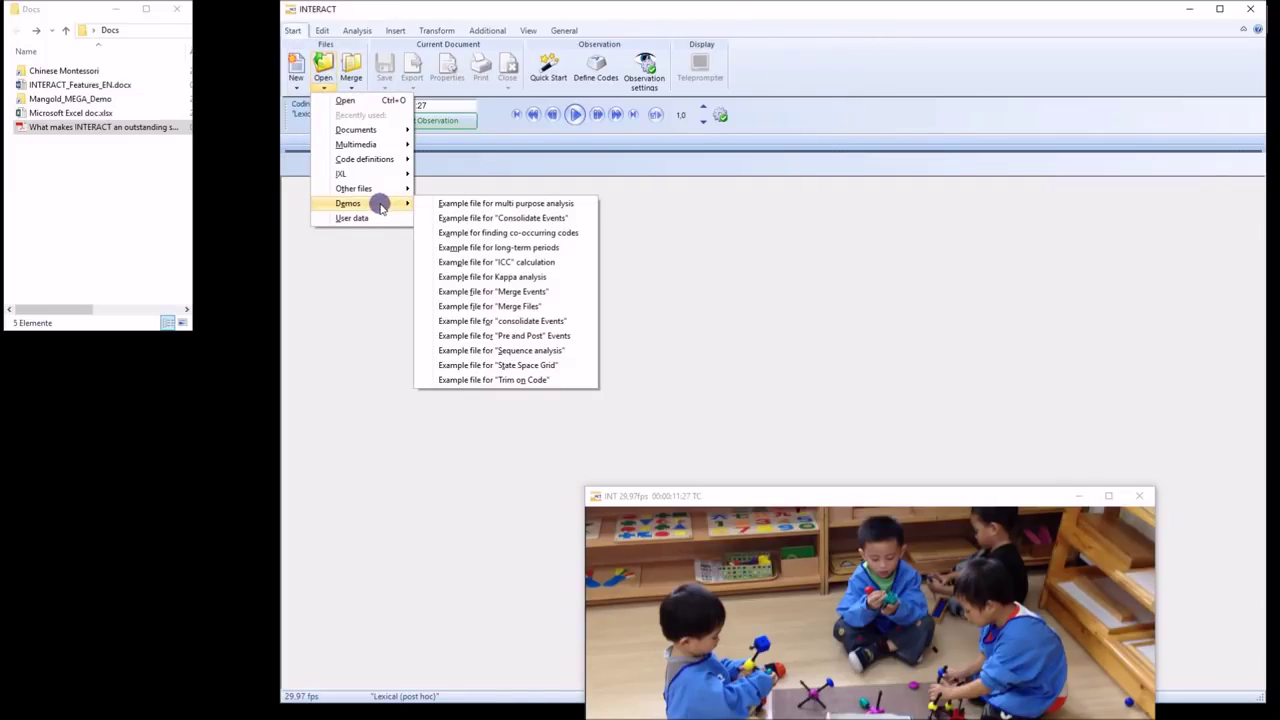
{"action": "left_click", "coordinate": [375, 216]}
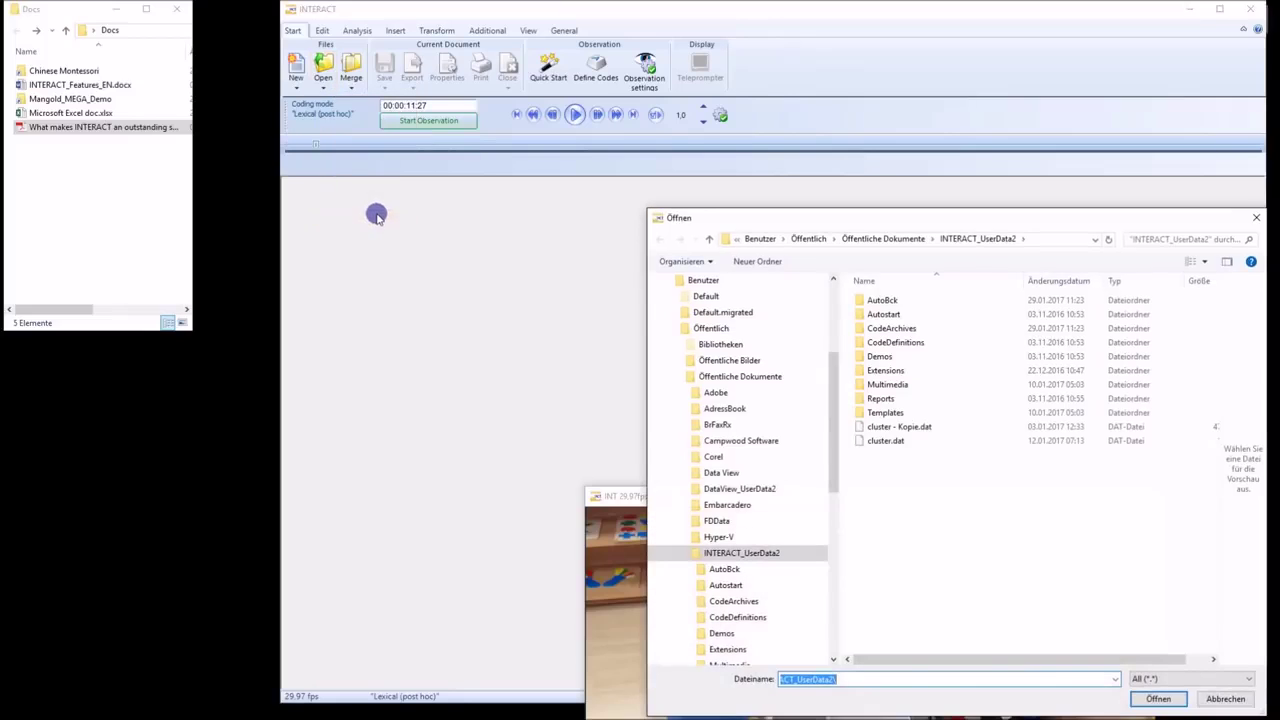
{"action": "double_click", "coordinate": [890, 356]}
{"action": "left_click", "coordinate": [891, 360]}
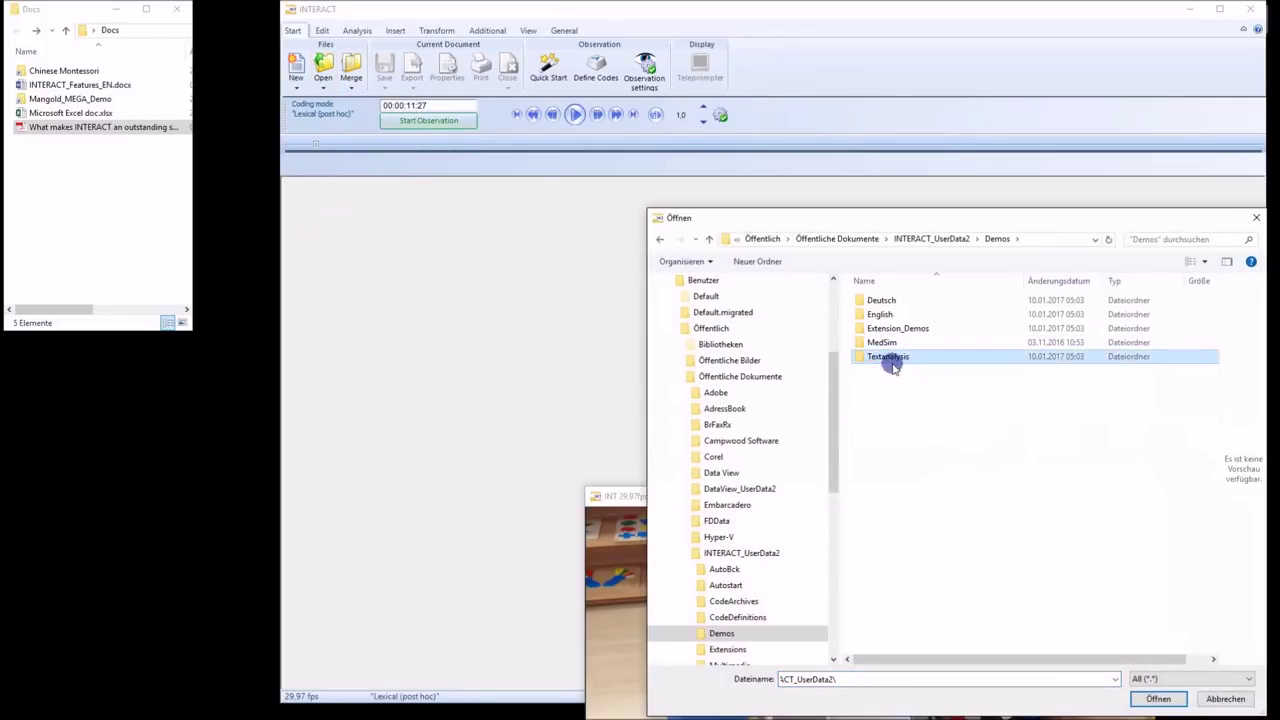
{"action": "double_click", "coordinate": [891, 360]}
{"action": "double_click", "coordinate": [894, 299]}
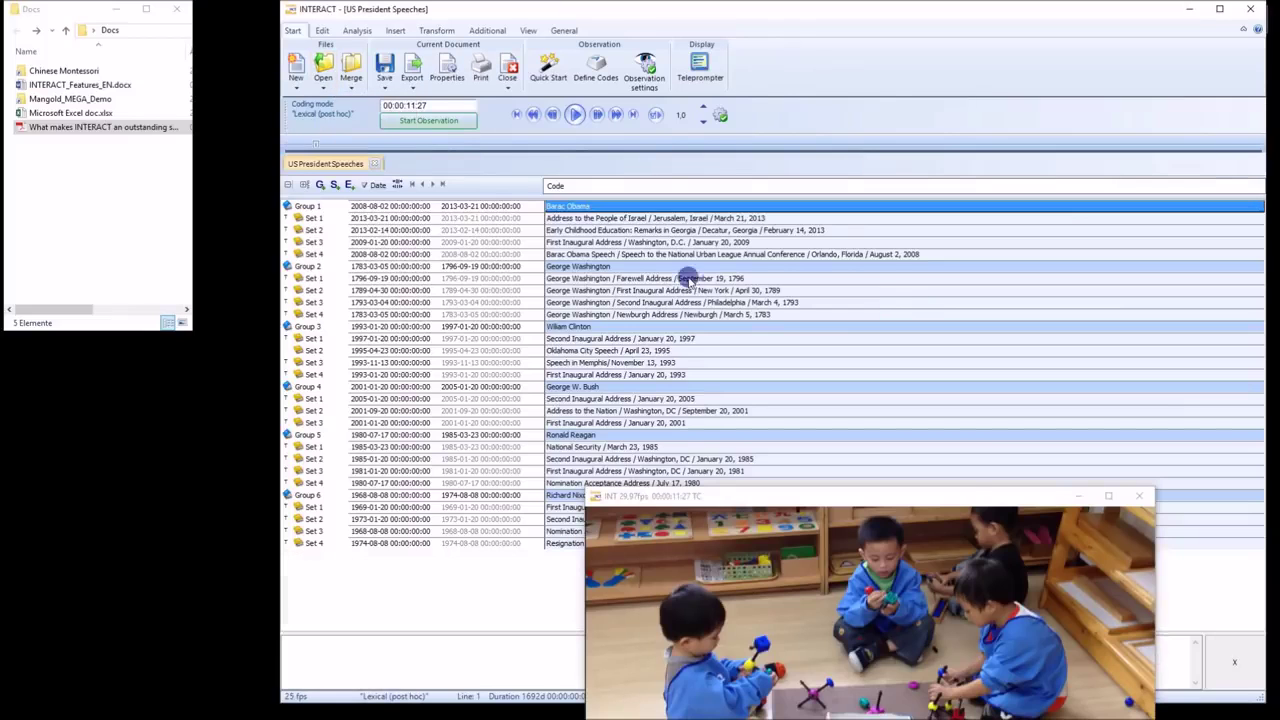
Show the transcript of Barac Obama's Address to the People of Israel in an enlarged text area and highlight part of a sentence
{"action": "left_click", "coordinate": [560, 218]}
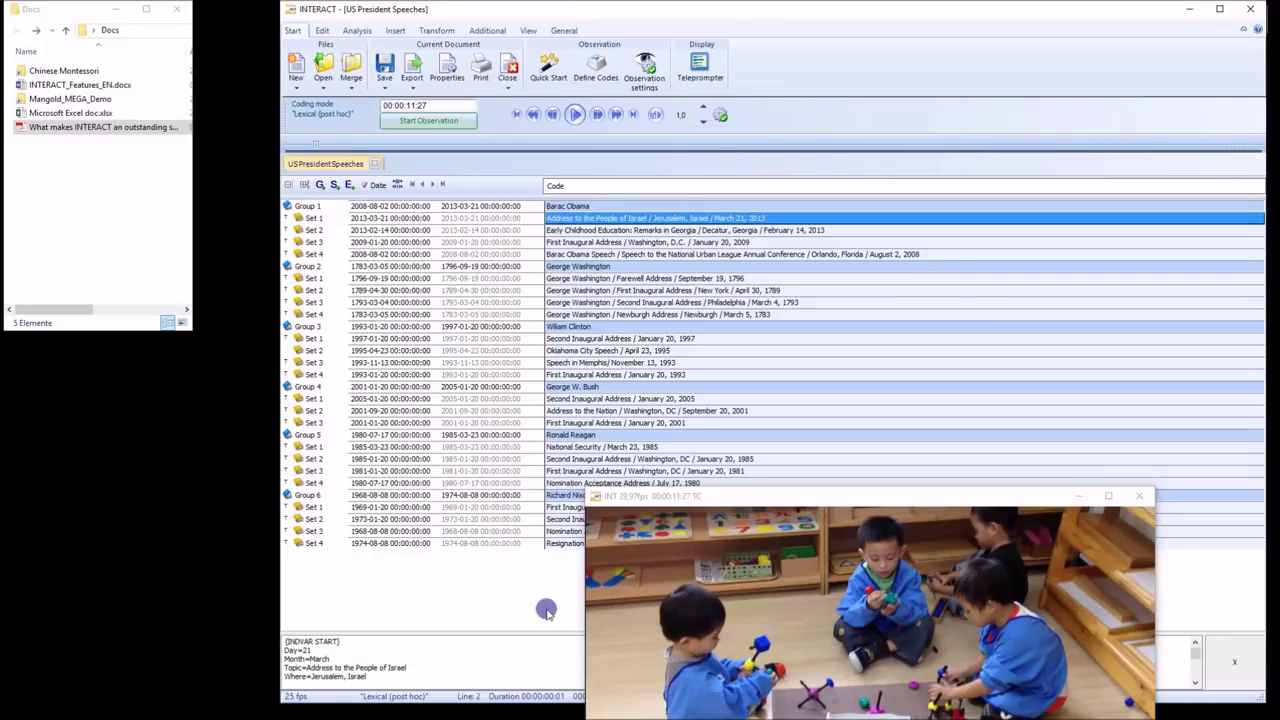
{"action": "left_click_drag", "start_coordinate": [557, 632], "coordinate": [480, 310]}
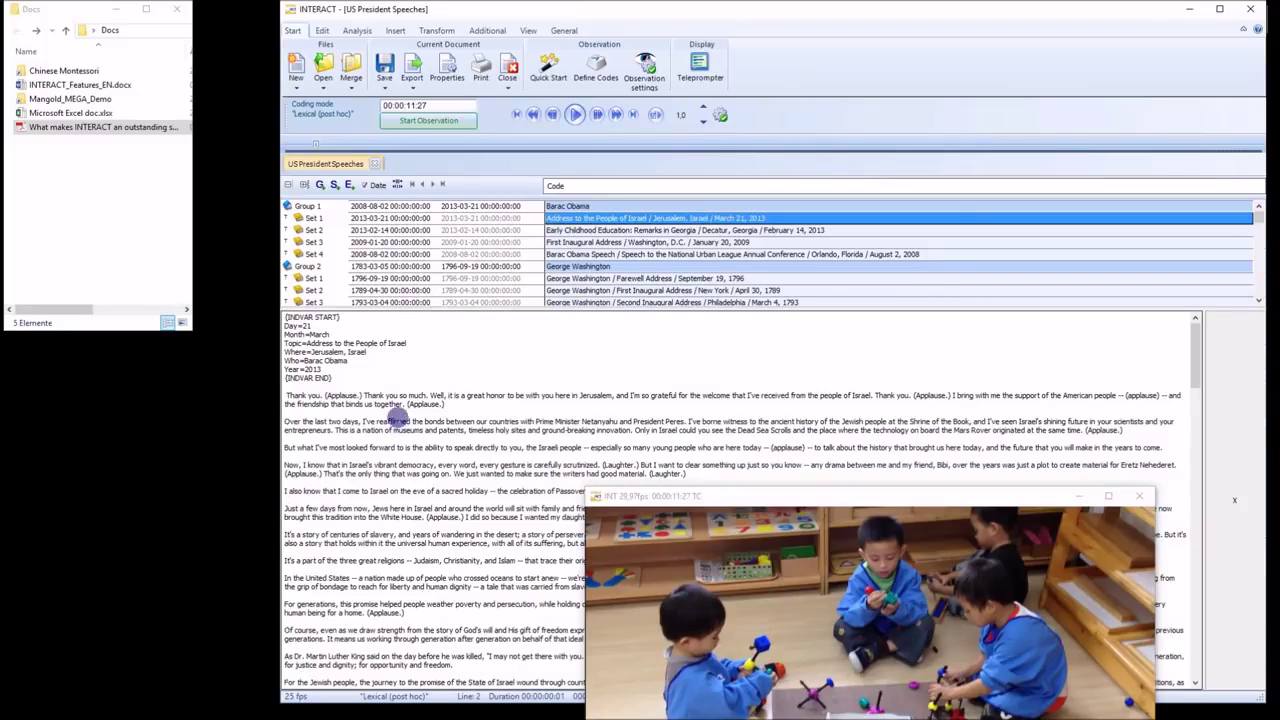
{"action": "left_click_drag", "start_coordinate": [395, 420], "coordinate": [340, 138]}
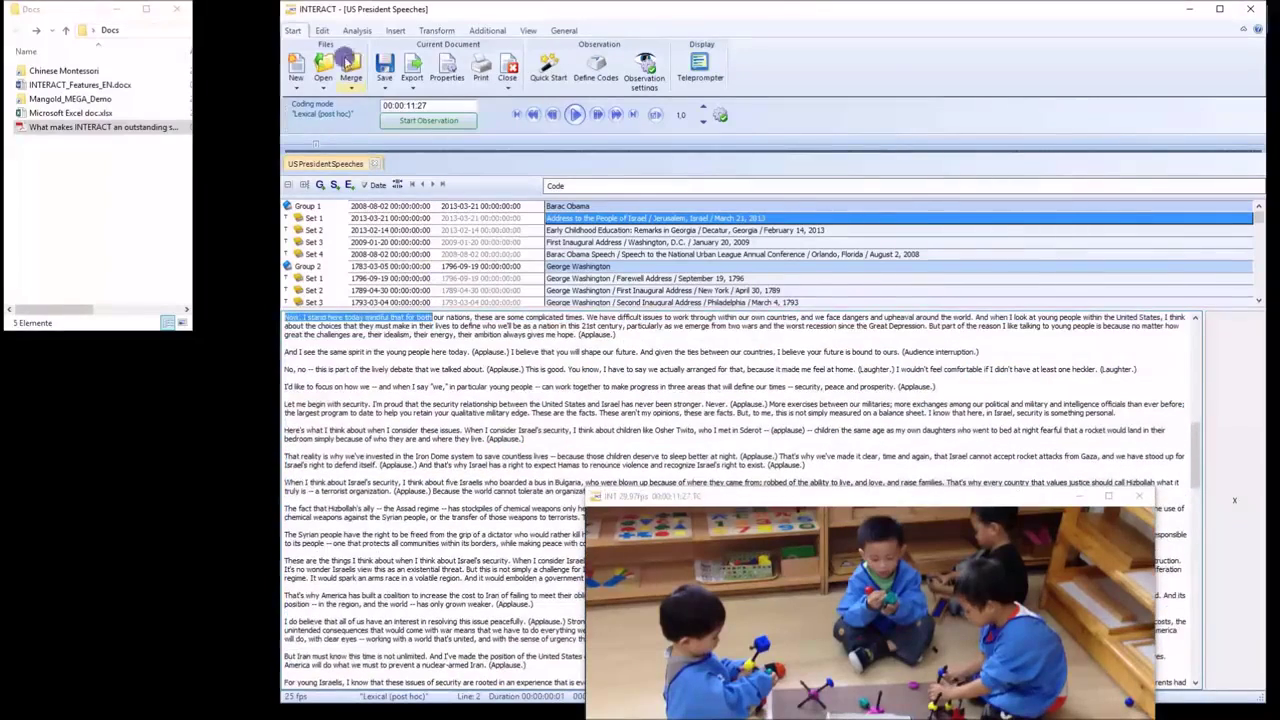
Run the DataSet text analysis on Obama's 2013 Israel and 2008 Urban League, both Clinton inaugural, Bush's 2001 inaugural and Reagan's National Security speeches
{"action": "left_click", "coordinate": [352, 28]}
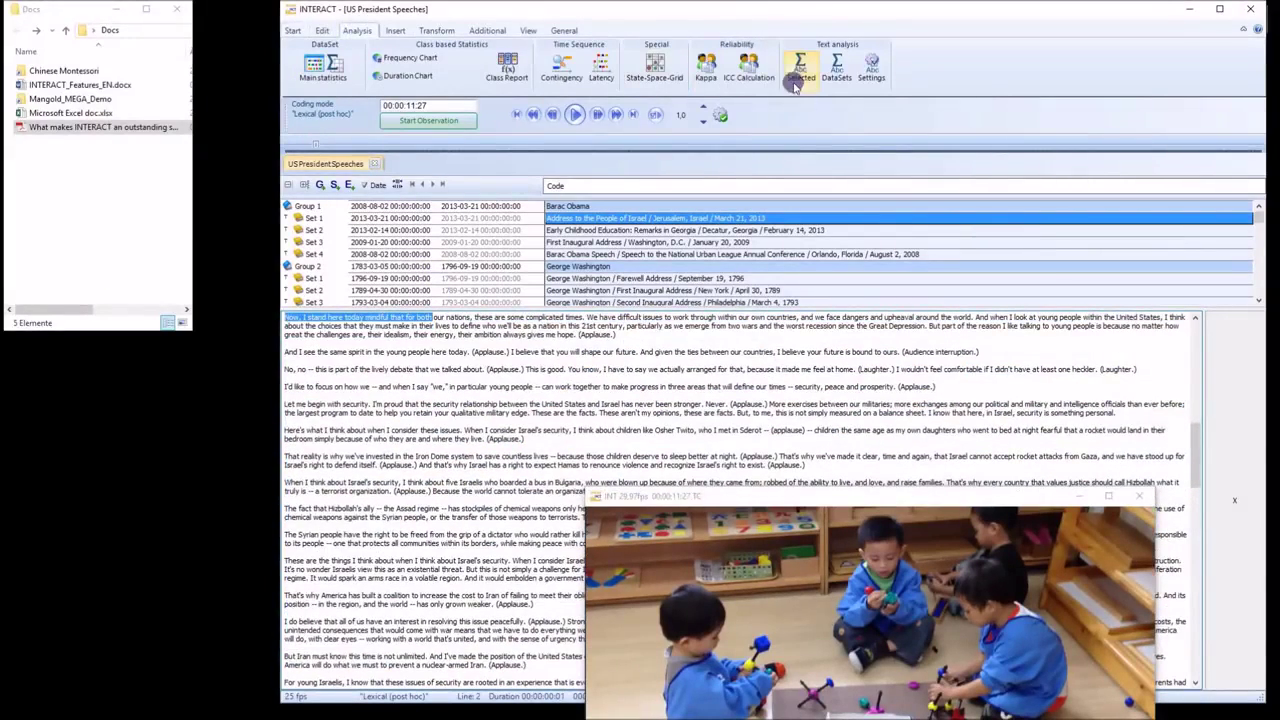
{"action": "left_click", "coordinate": [836, 65]}
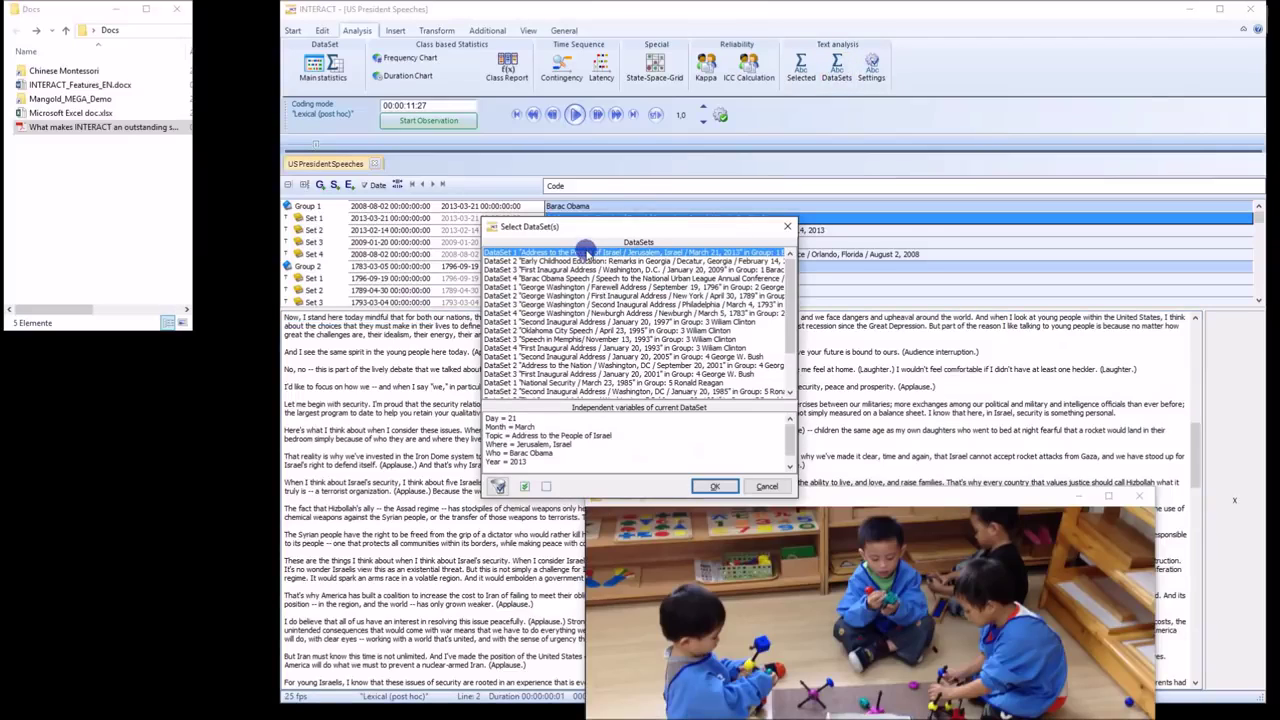
{"action": "left_click", "coordinate": [575, 278], "text": "ctrl"}
{"action": "left_click", "coordinate": [590, 322], "text": "ctrl"}
{"action": "left_click", "coordinate": [598, 347], "text": "ctrl"}
{"action": "left_click", "coordinate": [596, 373], "text": "ctrl"}
{"action": "left_click", "coordinate": [590, 382], "text": "ctrl"}
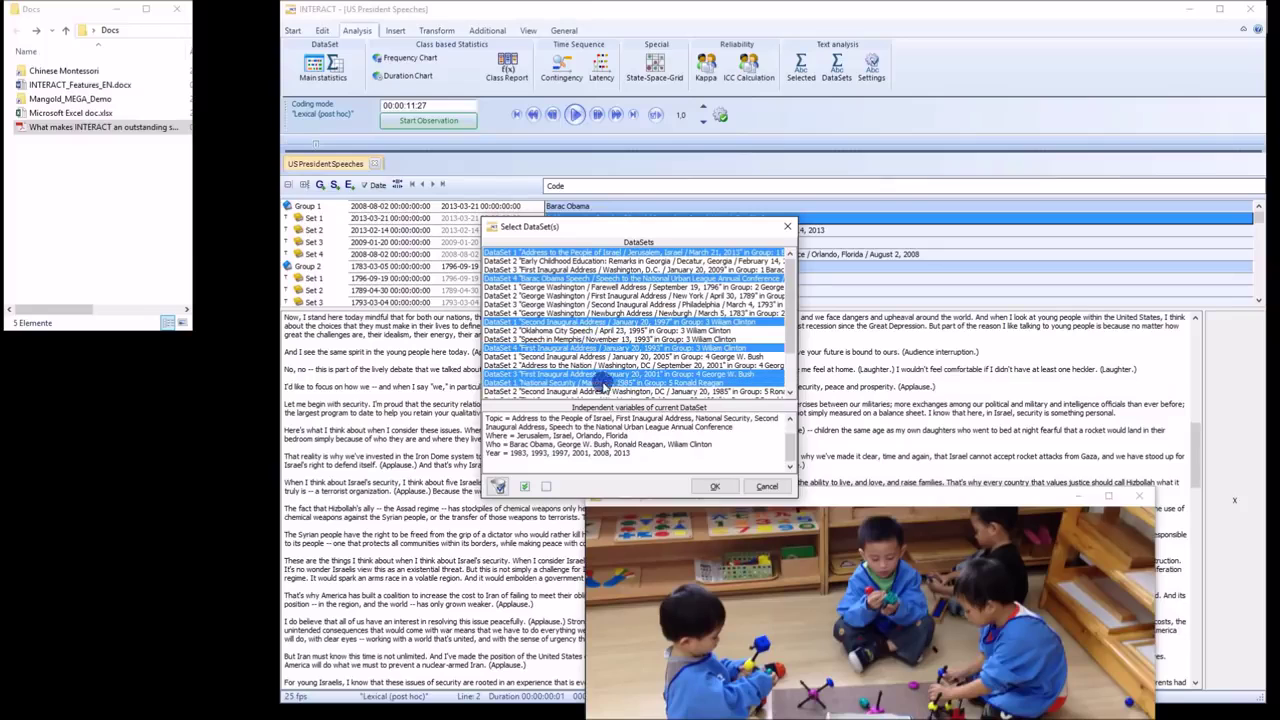
{"action": "left_click", "coordinate": [714, 487]}
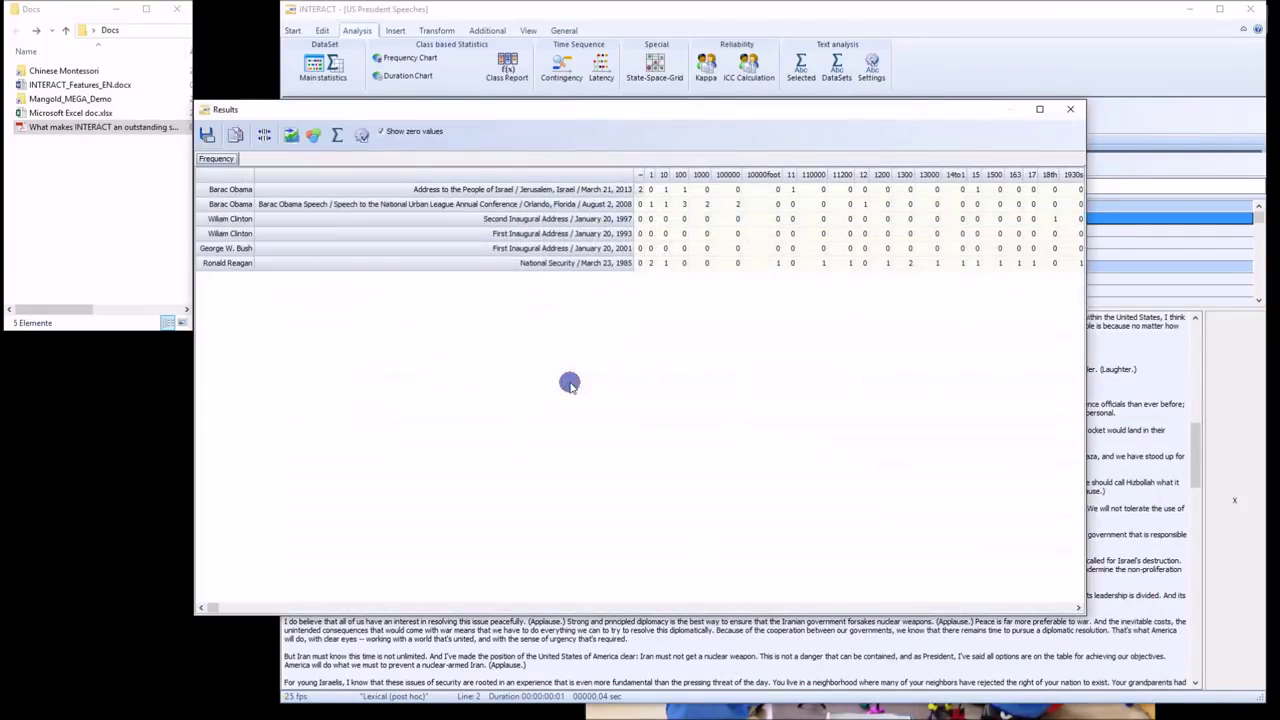
Look through the word frequency columns of the compared speeches, close the results, and shrink the transcript area to show more of the data list
{"action": "scroll", "coordinate": [607, 609], "scroll_direction": "right", "scroll_amount": 10}
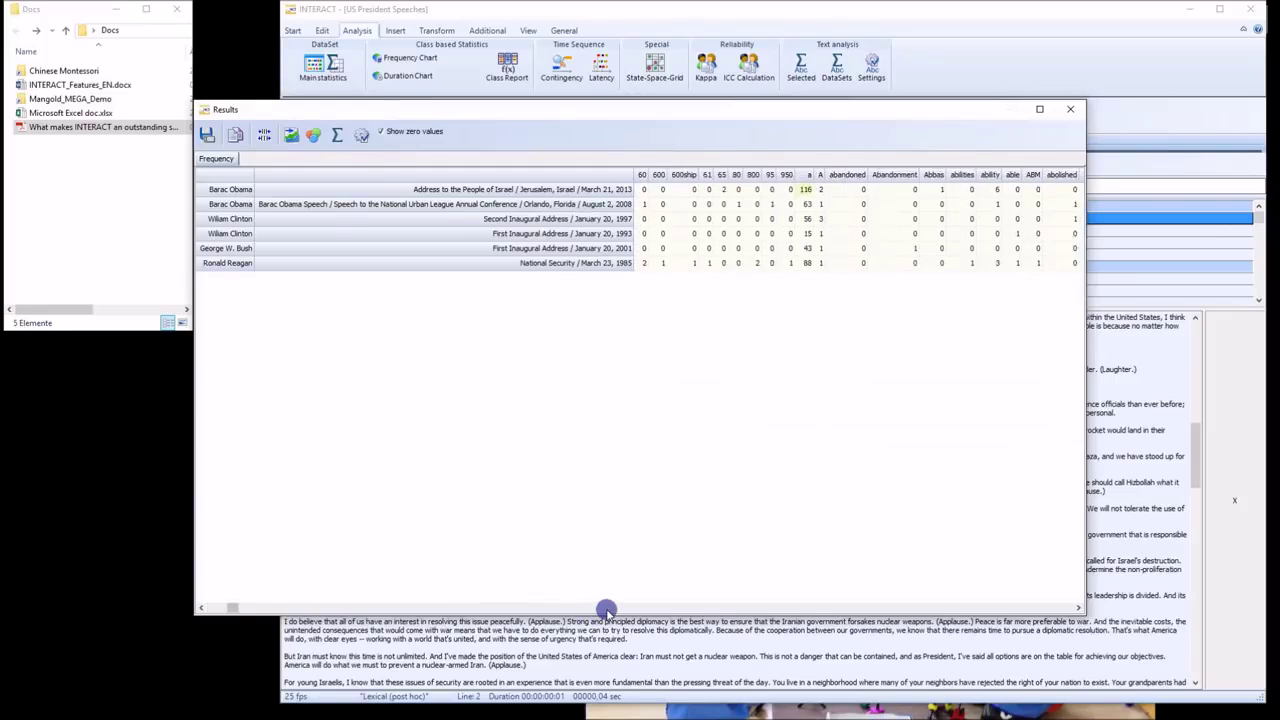
{"action": "scroll", "coordinate": [663, 606], "scroll_direction": "right", "scroll_amount": 10}
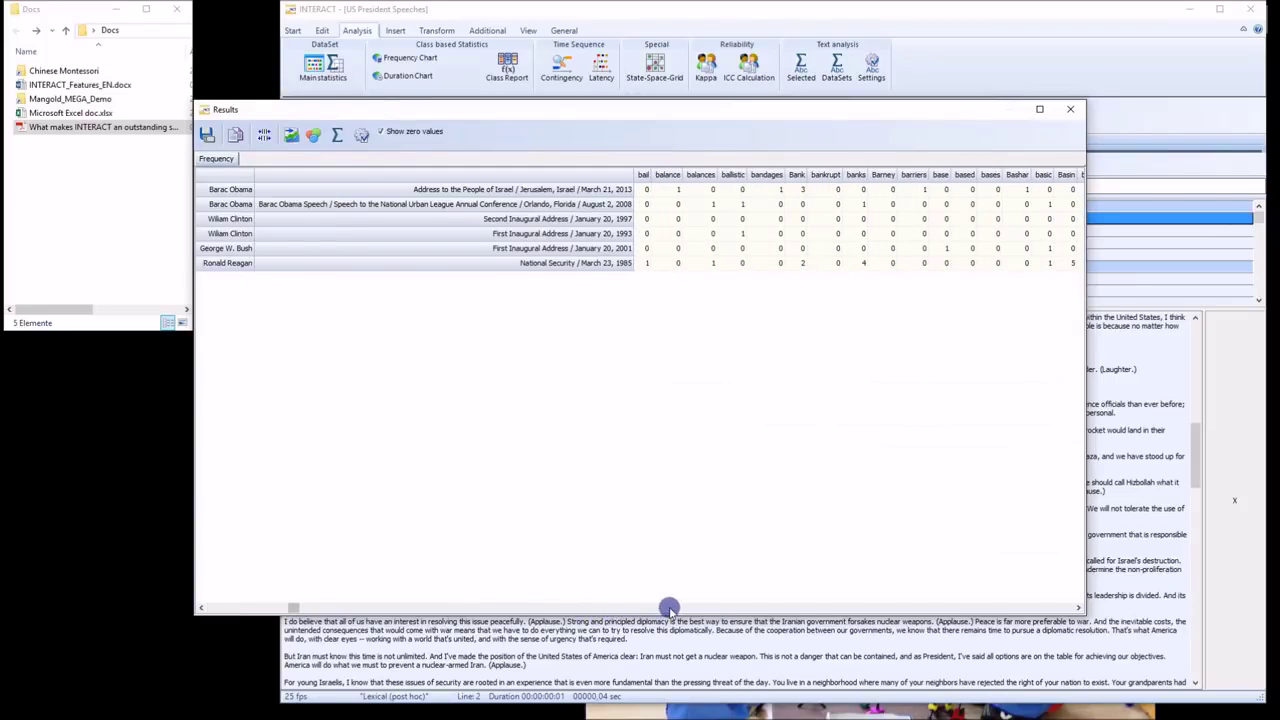
{"action": "left_click", "coordinate": [1075, 115]}
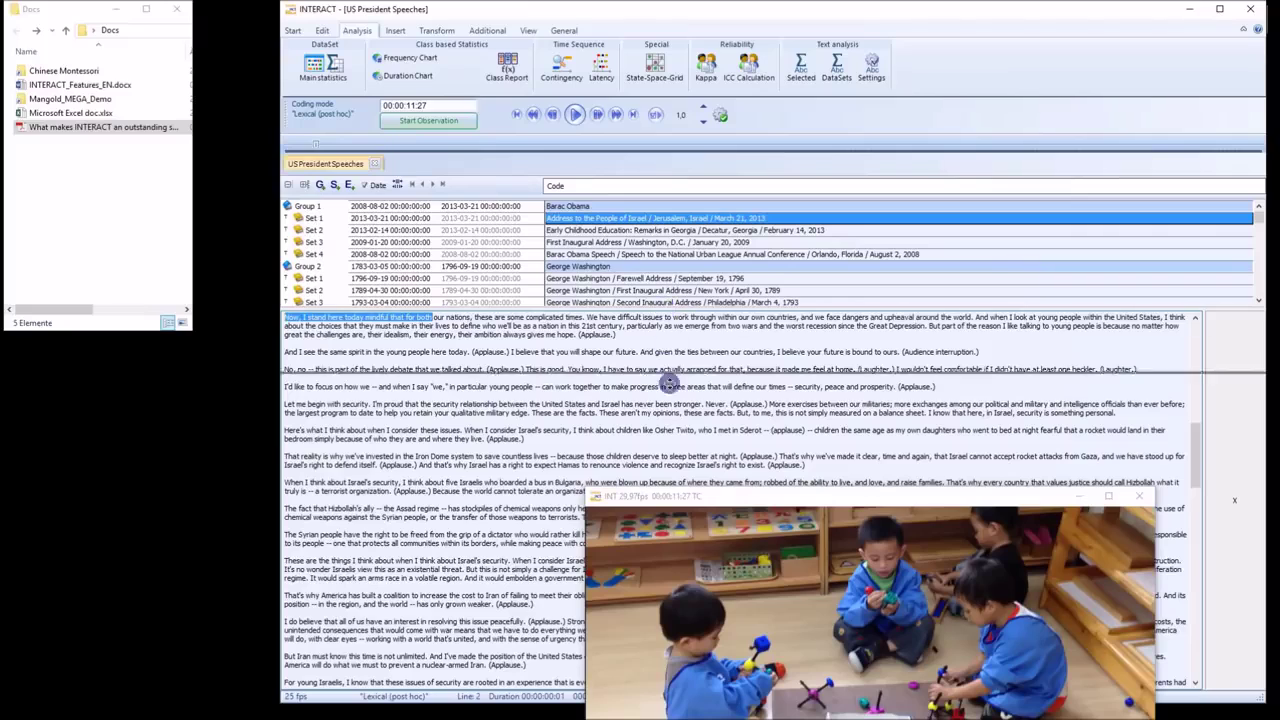
{"action": "left_click_drag", "start_coordinate": [683, 539], "coordinate": [683, 538]}
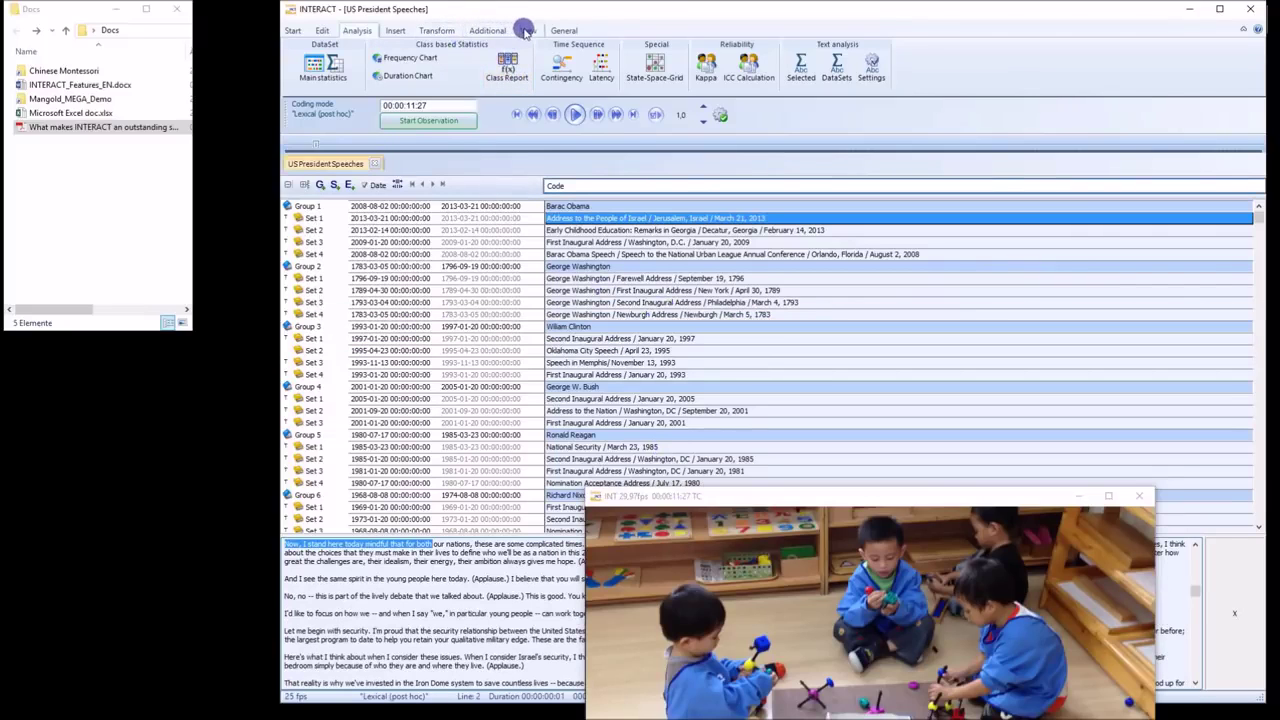
Look through the INTERACT_Demo_StateSpaceGrid.ixl script in the IXL editor, and close the editor without changing the script
{"action": "left_click", "coordinate": [492, 32]}
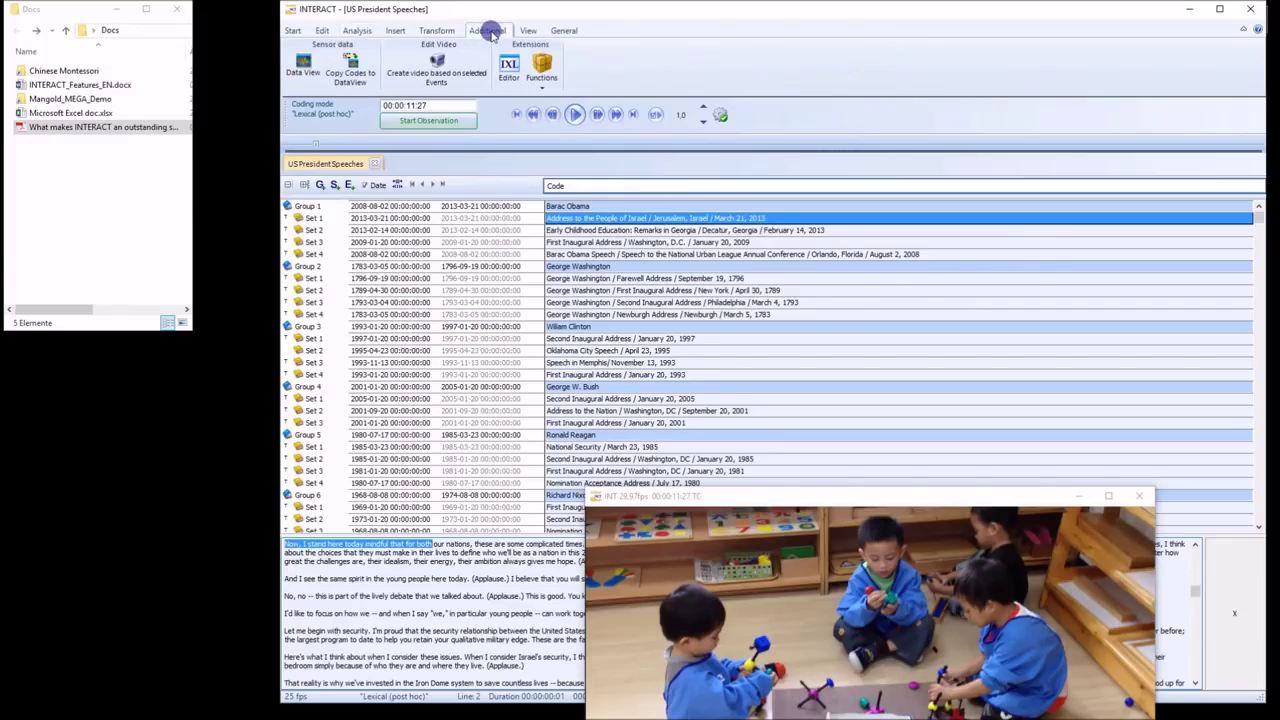
{"action": "left_click", "coordinate": [507, 70]}
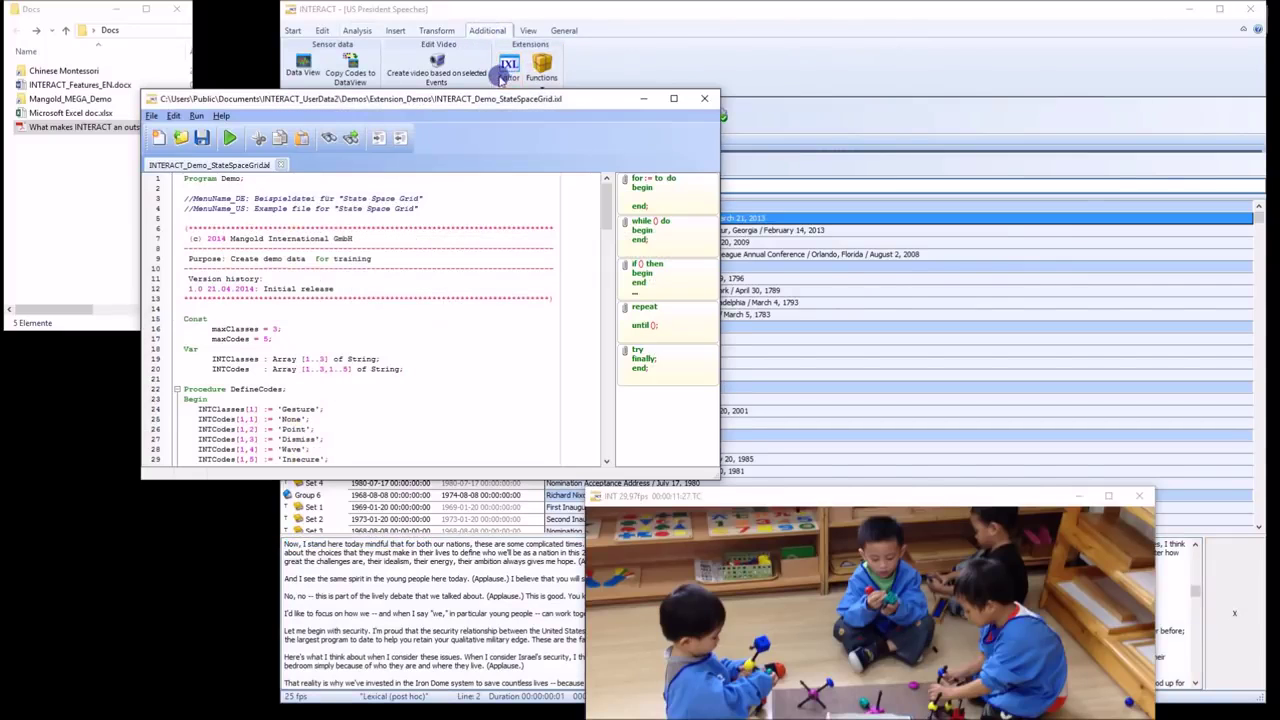
{"action": "left_click_drag", "start_coordinate": [503, 104], "coordinate": [738, 53]}
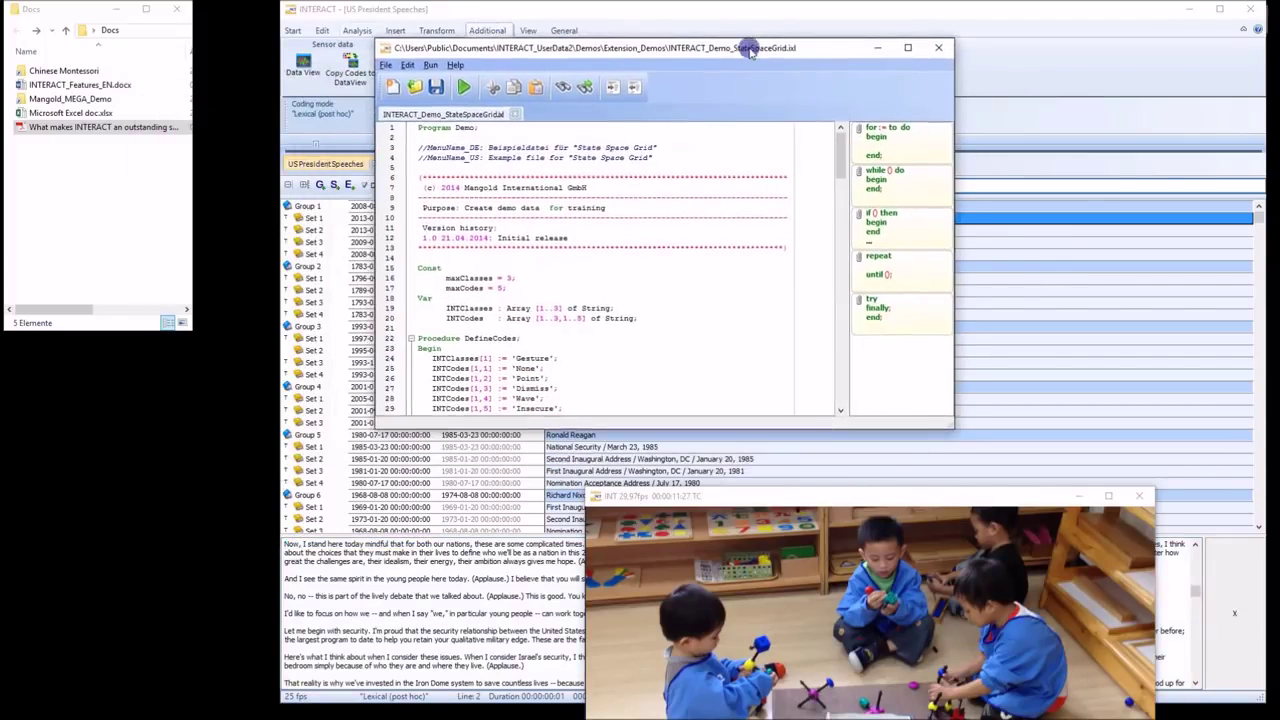
{"action": "left_click_drag", "start_coordinate": [846, 146], "coordinate": [850, 240]}
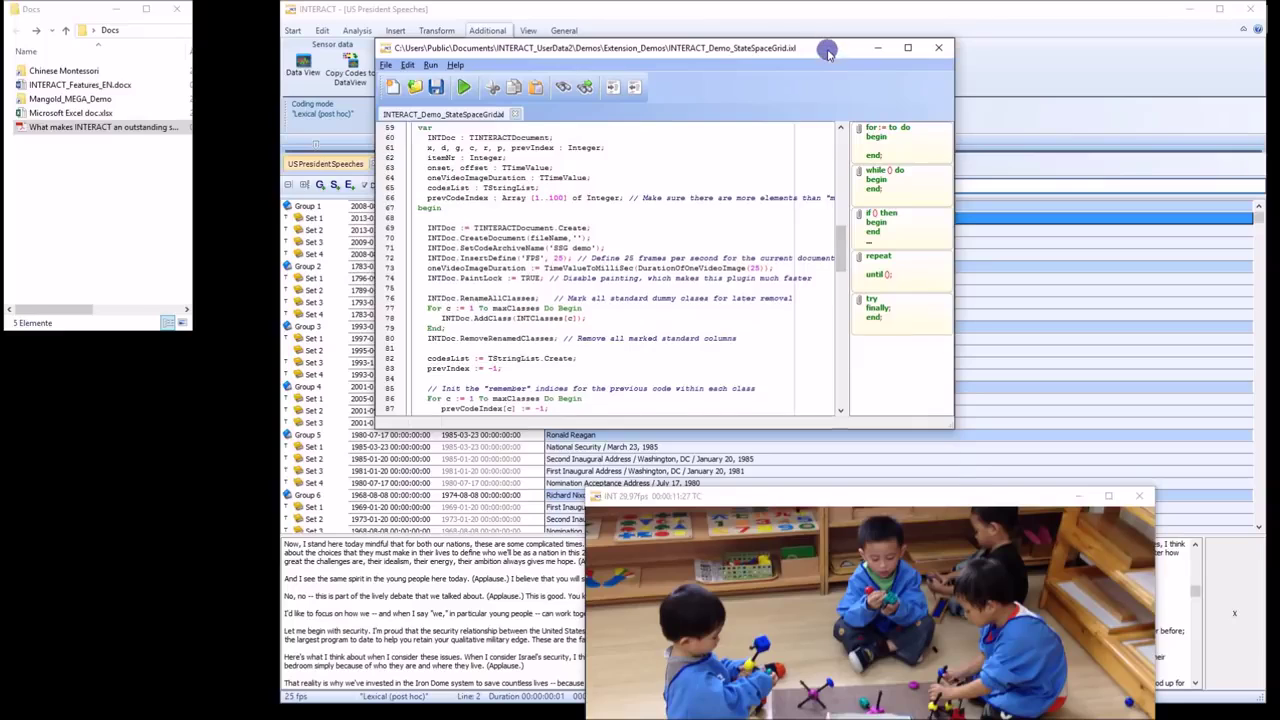
{"action": "left_click_drag", "start_coordinate": [827, 48], "coordinate": [831, 128]}
{"action": "left_click", "coordinate": [944, 133]}
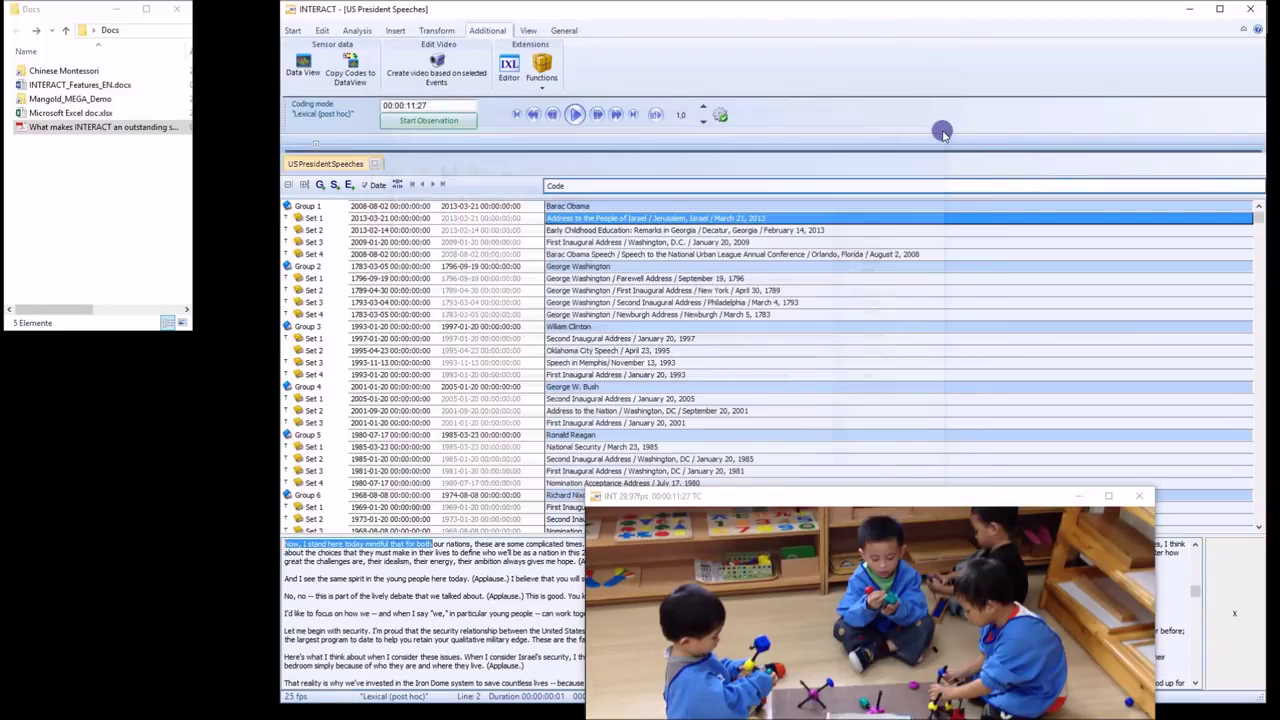
Review the available extension functions, including the export formats, and leave them without running any
{"action": "left_click", "coordinate": [542, 72]}
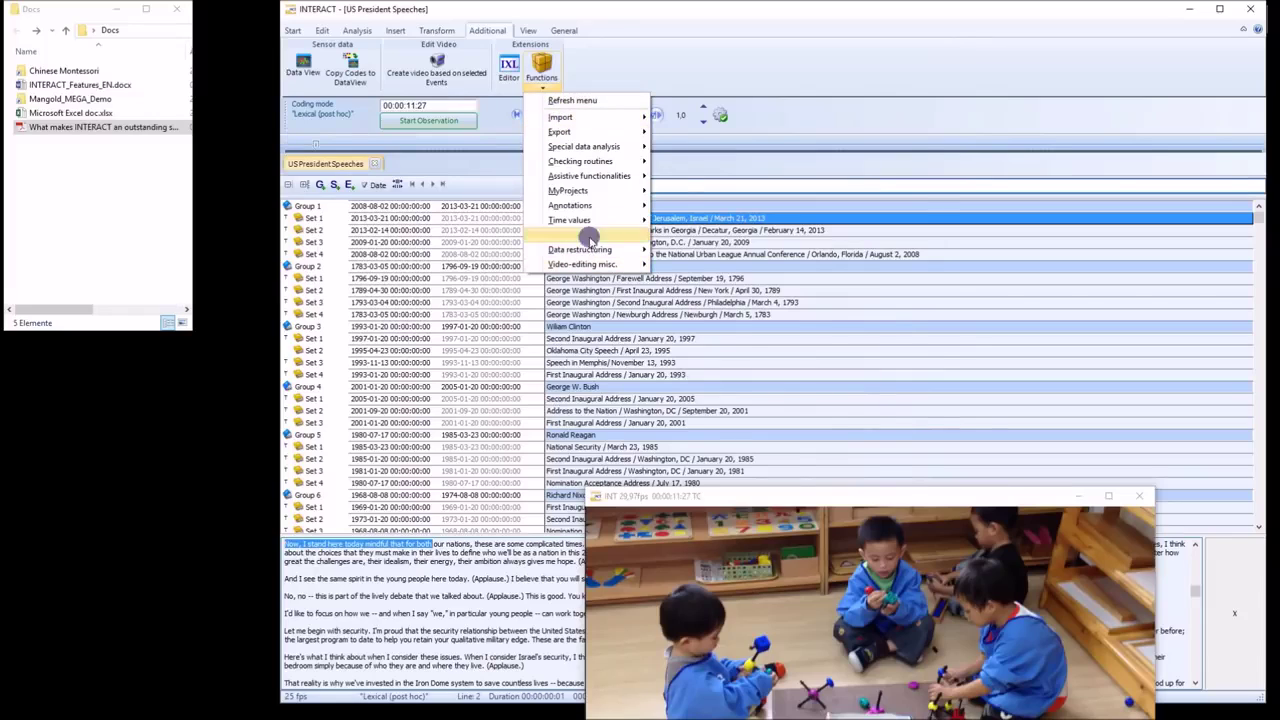
{"action": "mouse_move", "coordinate": [598, 133]}
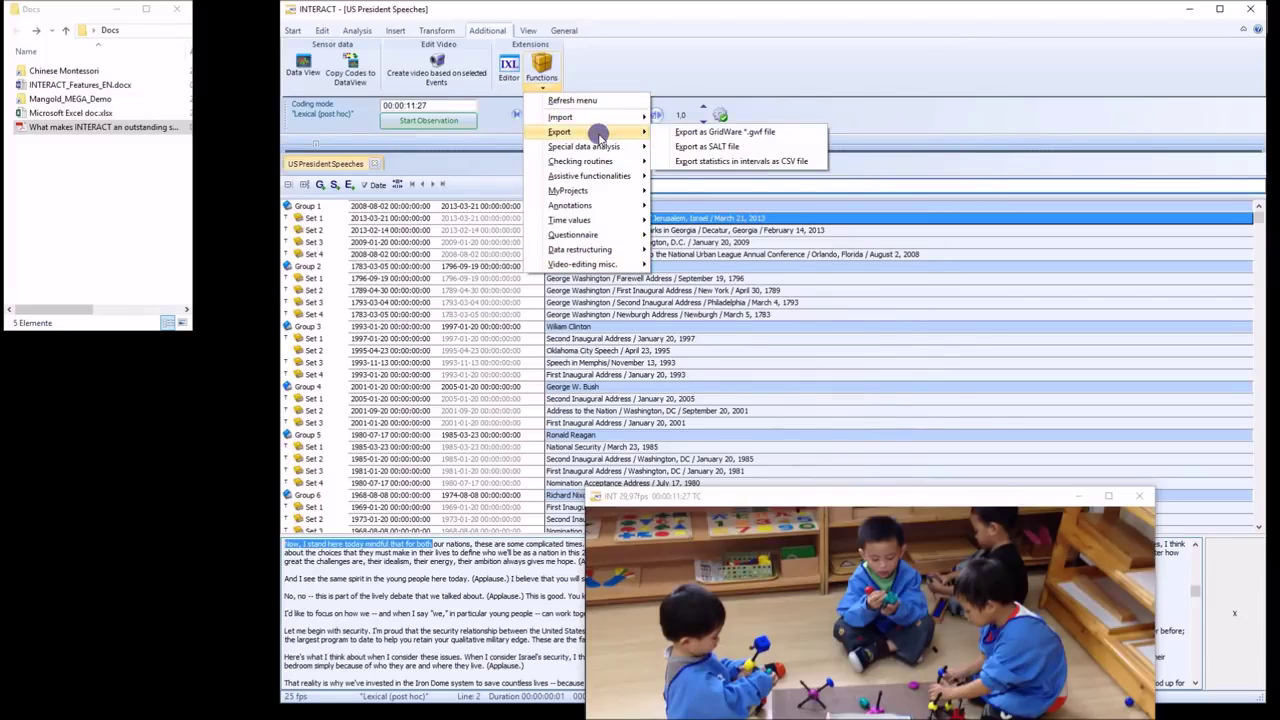
{"action": "left_click", "coordinate": [690, 305]}
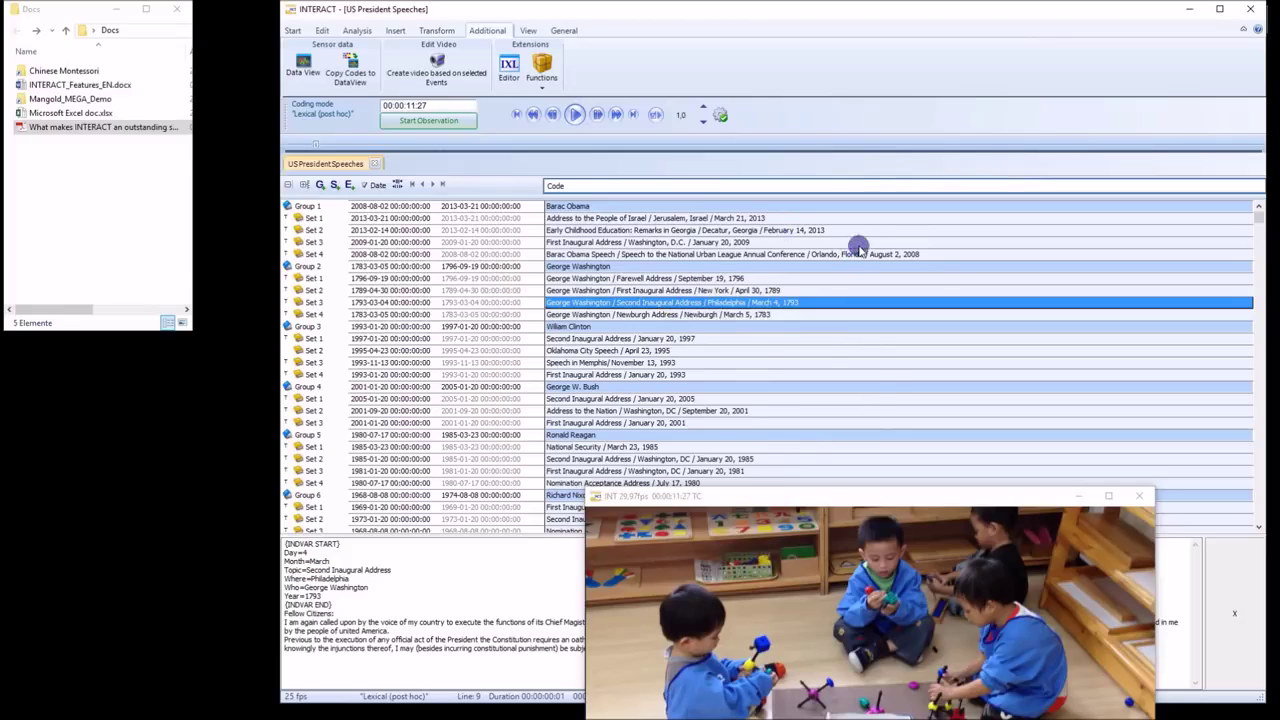
{"action": "mouse_move", "coordinate": [817, 719]}
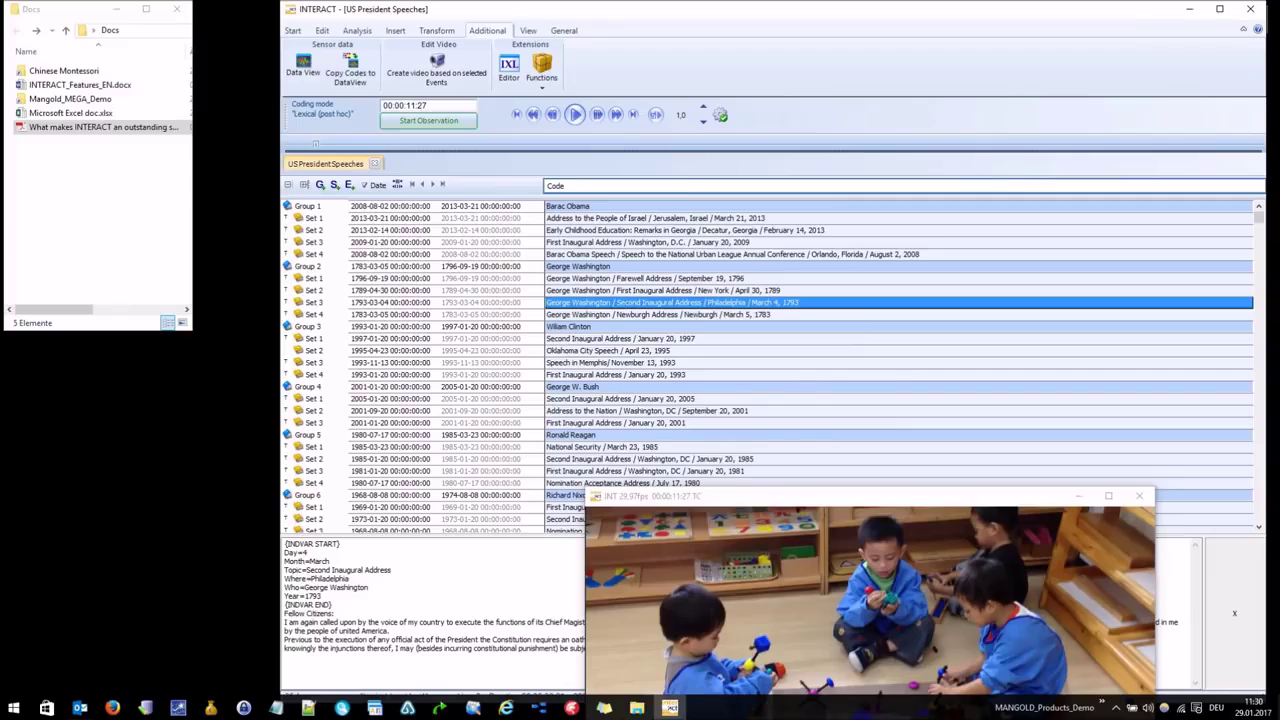